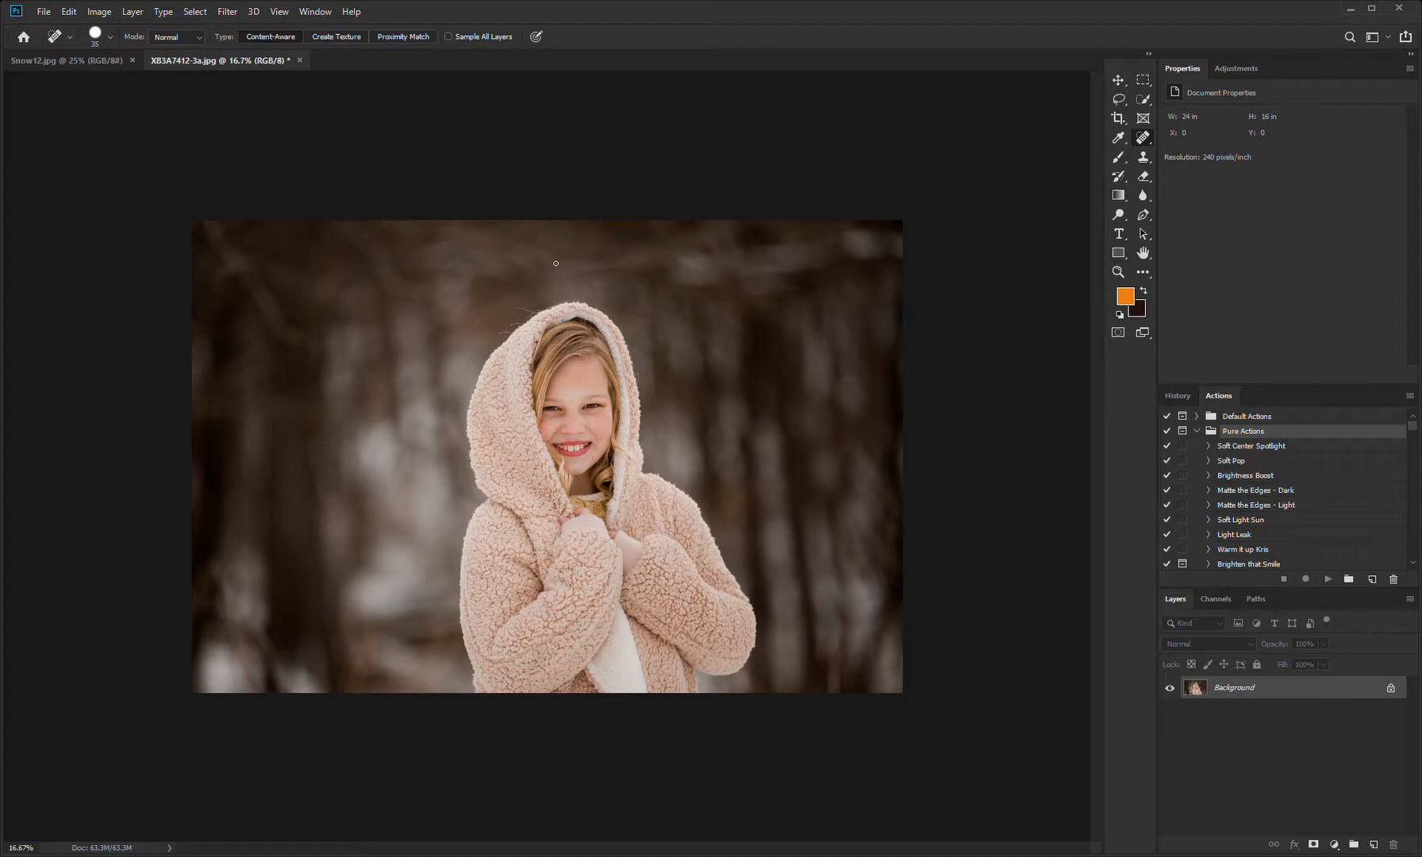
Step: Remove the long flyaway hairs sticking out from the hood's upper-left edge with the Spot Healing Brush
{"action": "key", "text": "ctrl+plus"}
{"action": "key", "text": "ctrl+plus"}
{"action": "key", "text": "ctrl+plus"}
{"action": "key", "text": "ctrl+plus"}
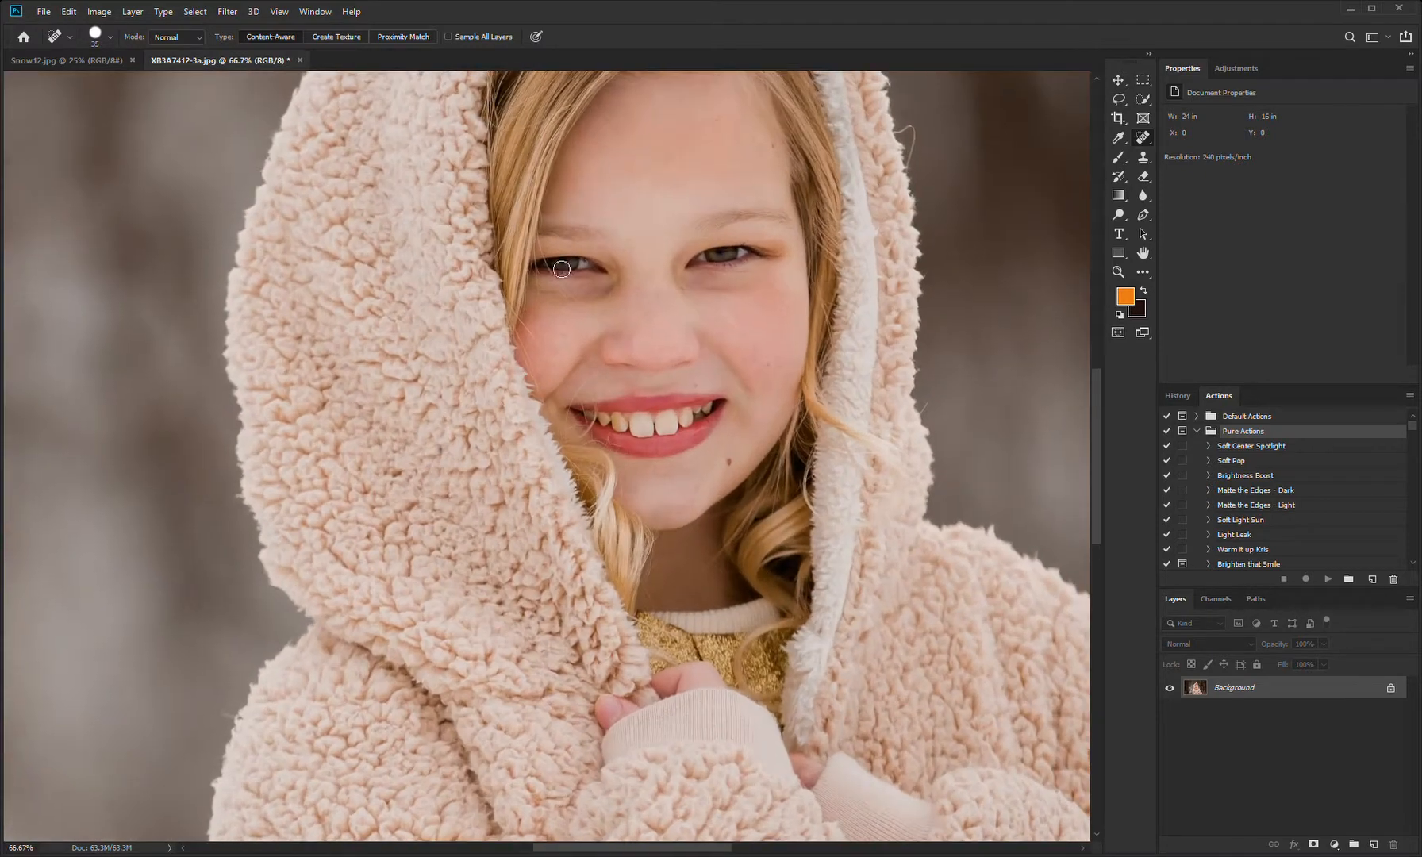
{"action": "left_click_drag", "start_coordinate": [632, 168], "coordinate": [724, 445]}
{"action": "mouse_move", "coordinate": [661, 238]}
{"action": "left_mouse_down"}
{"action": "mouse_move", "coordinate": [689, 326]}
{"action": "mouse_move", "coordinate": [672, 385]}
{"action": "left_mouse_up"}
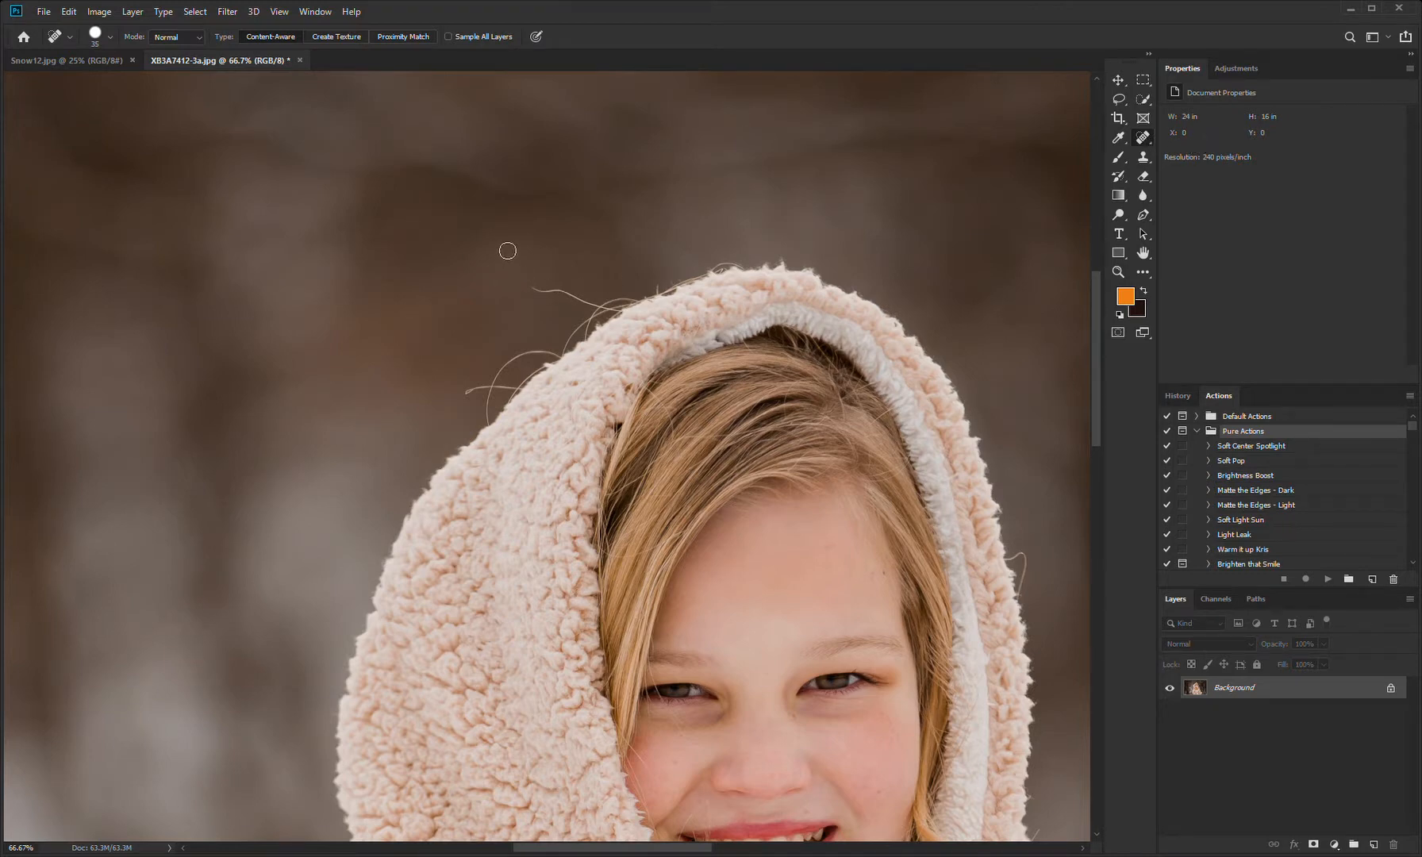
{"action": "key", "text": "]"}
{"action": "key", "text": "]"}
{"action": "key", "text": "]"}
{"action": "key", "text": "["}
{"action": "key", "text": "["}
{"action": "key", "text": "["}
{"action": "key", "text": "["}
{"action": "key", "text": "["}
{"action": "key", "text": "["}
{"action": "key", "text": "bracketleft"}
{"action": "mouse_move", "coordinate": [534, 288]}
{"action": "left_mouse_down"}
{"action": "mouse_move", "coordinate": [604, 311]}
{"action": "mouse_move", "coordinate": [569, 354]}
{"action": "mouse_move", "coordinate": [599, 316]}
{"action": "mouse_move", "coordinate": [658, 288]}
{"action": "left_mouse_up"}
{"action": "mouse_move", "coordinate": [563, 360]}
{"action": "left_mouse_down"}
{"action": "mouse_move", "coordinate": [527, 351]}
{"action": "mouse_move", "coordinate": [506, 367]}
{"action": "mouse_move", "coordinate": [490, 424]}
{"action": "mouse_move", "coordinate": [486, 387]}
{"action": "mouse_move", "coordinate": [525, 391]}
{"action": "mouse_move", "coordinate": [553, 367]}
{"action": "left_mouse_up"}
Step: Heal the remaining fine stray hairs along the hood's top and right edges with a 9 px Spot Healing Brush
{"action": "key", "text": "bracketleft"}
{"action": "key", "text": "bracketleft"}
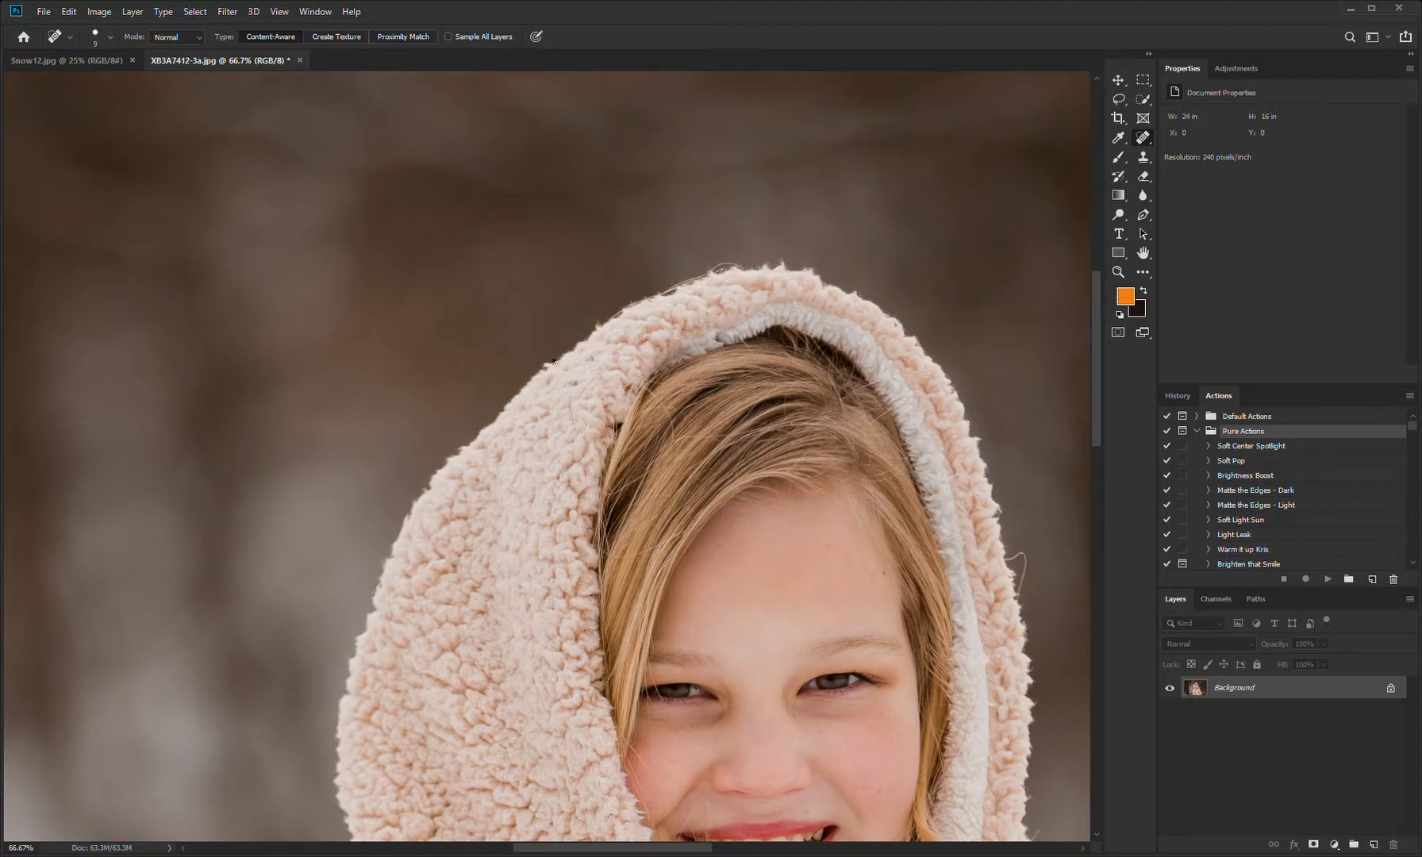
{"action": "mouse_move", "coordinate": [604, 321]}
{"action": "left_mouse_down"}
{"action": "mouse_move", "coordinate": [597, 330]}
{"action": "mouse_move", "coordinate": [747, 265]}
{"action": "mouse_move", "coordinate": [647, 300]}
{"action": "left_mouse_up"}
{"action": "left_click_drag", "start_coordinate": [727, 273], "coordinate": [716, 269]}
{"action": "left_click_drag", "start_coordinate": [967, 389], "coordinate": [768, 269]}
{"action": "mouse_move", "coordinate": [814, 441]}
{"action": "left_mouse_down"}
{"action": "mouse_move", "coordinate": [830, 439]}
{"action": "mouse_move", "coordinate": [821, 485]}
{"action": "left_mouse_up"}
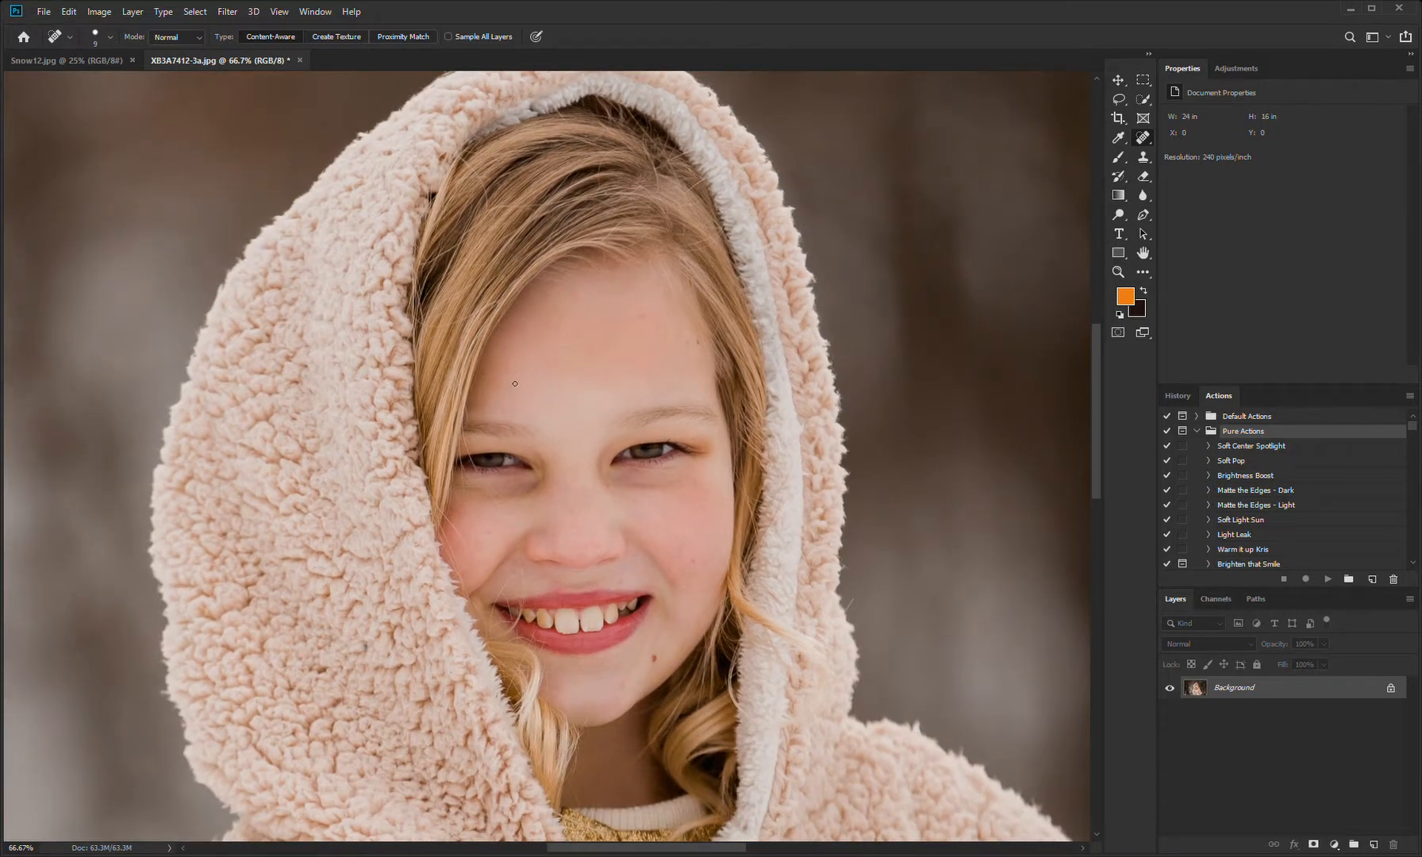
Step: Crop the photo slightly tighter around the girl at the 2:3 ratio, to about 22.5 × 15 in
{"action": "key", "text": "ctrl+0"}
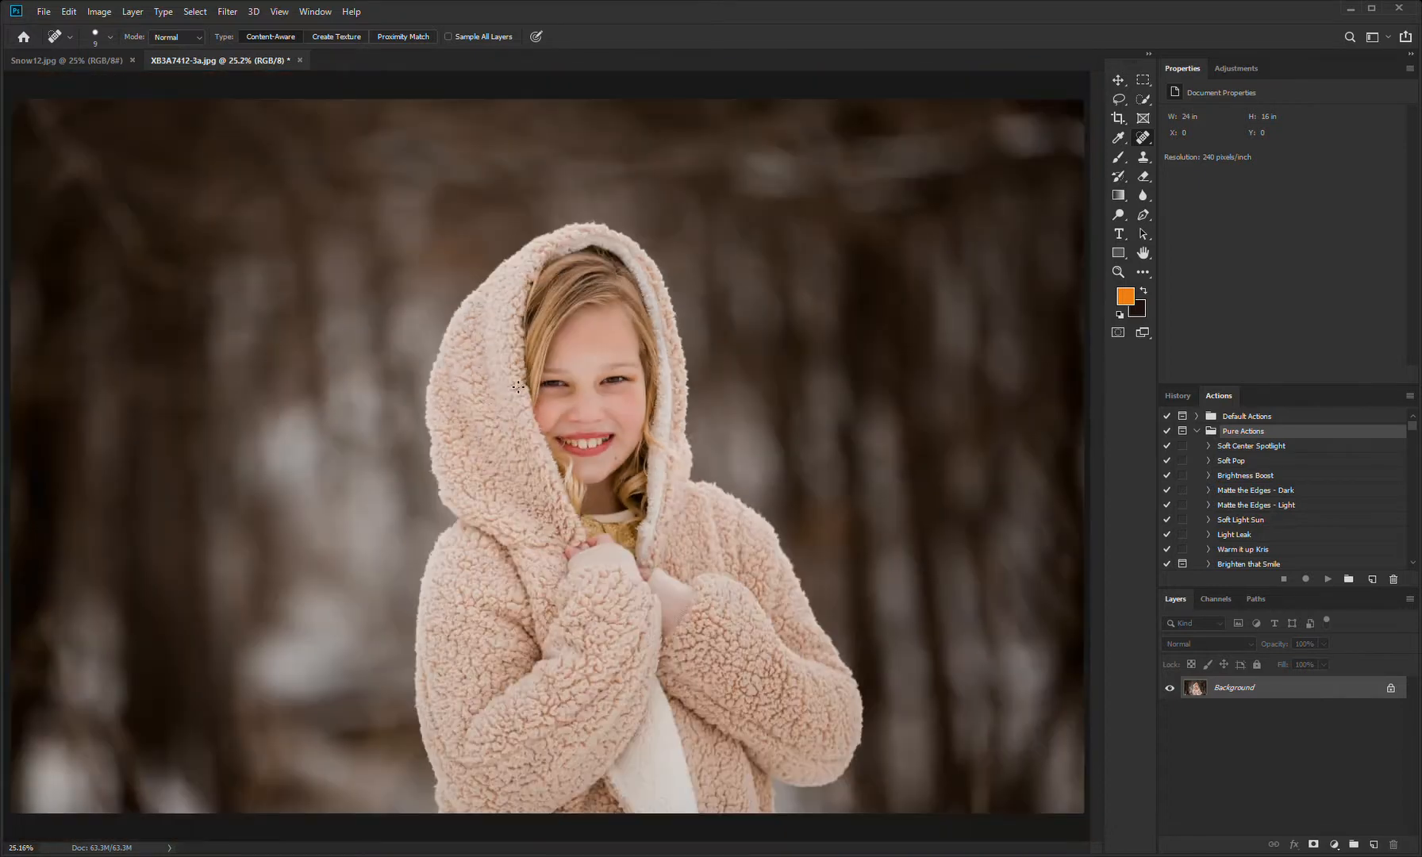
{"action": "left_click", "coordinate": [1117, 117]}
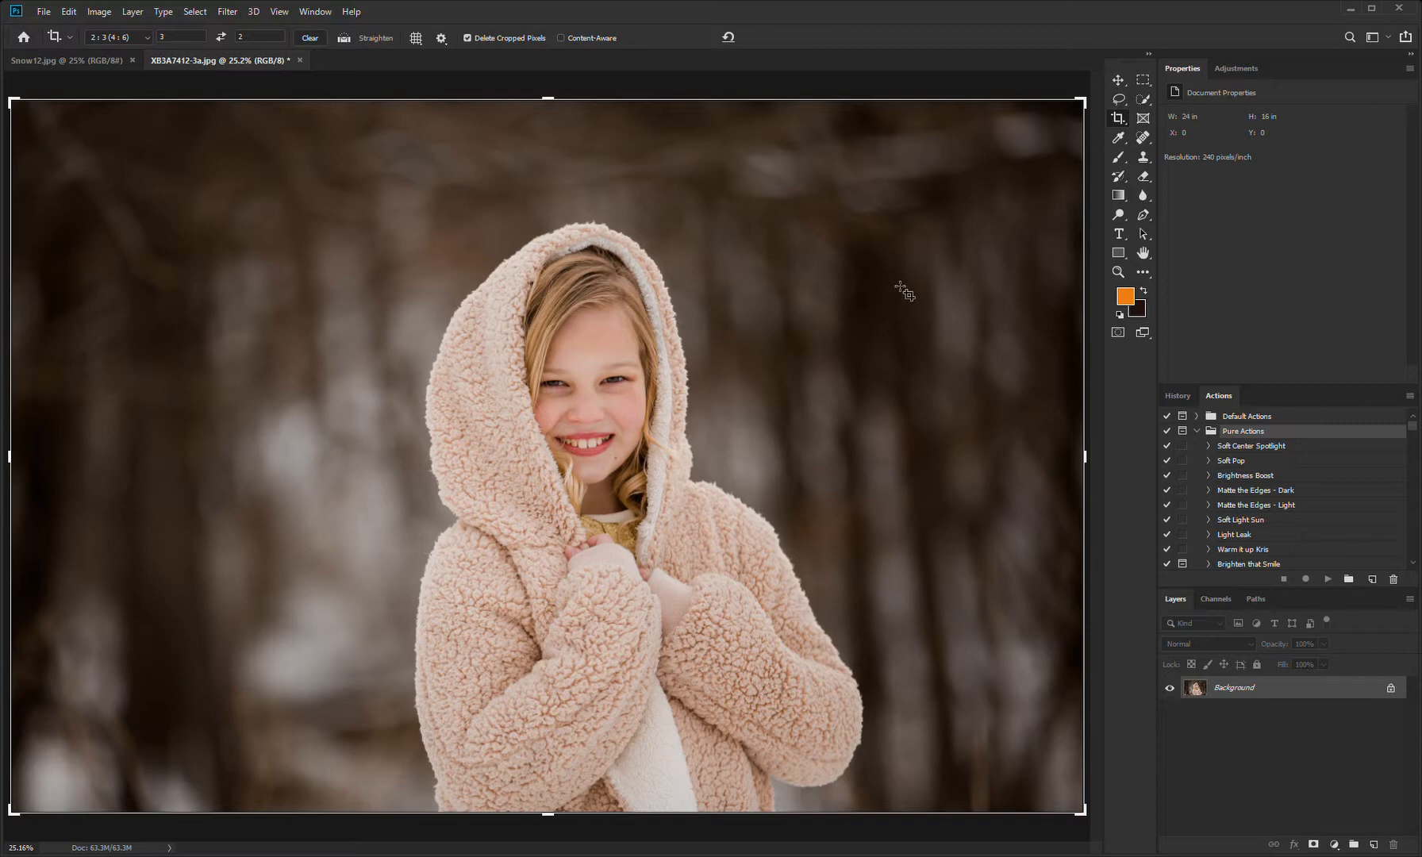
{"action": "left_click", "coordinate": [295, 228]}
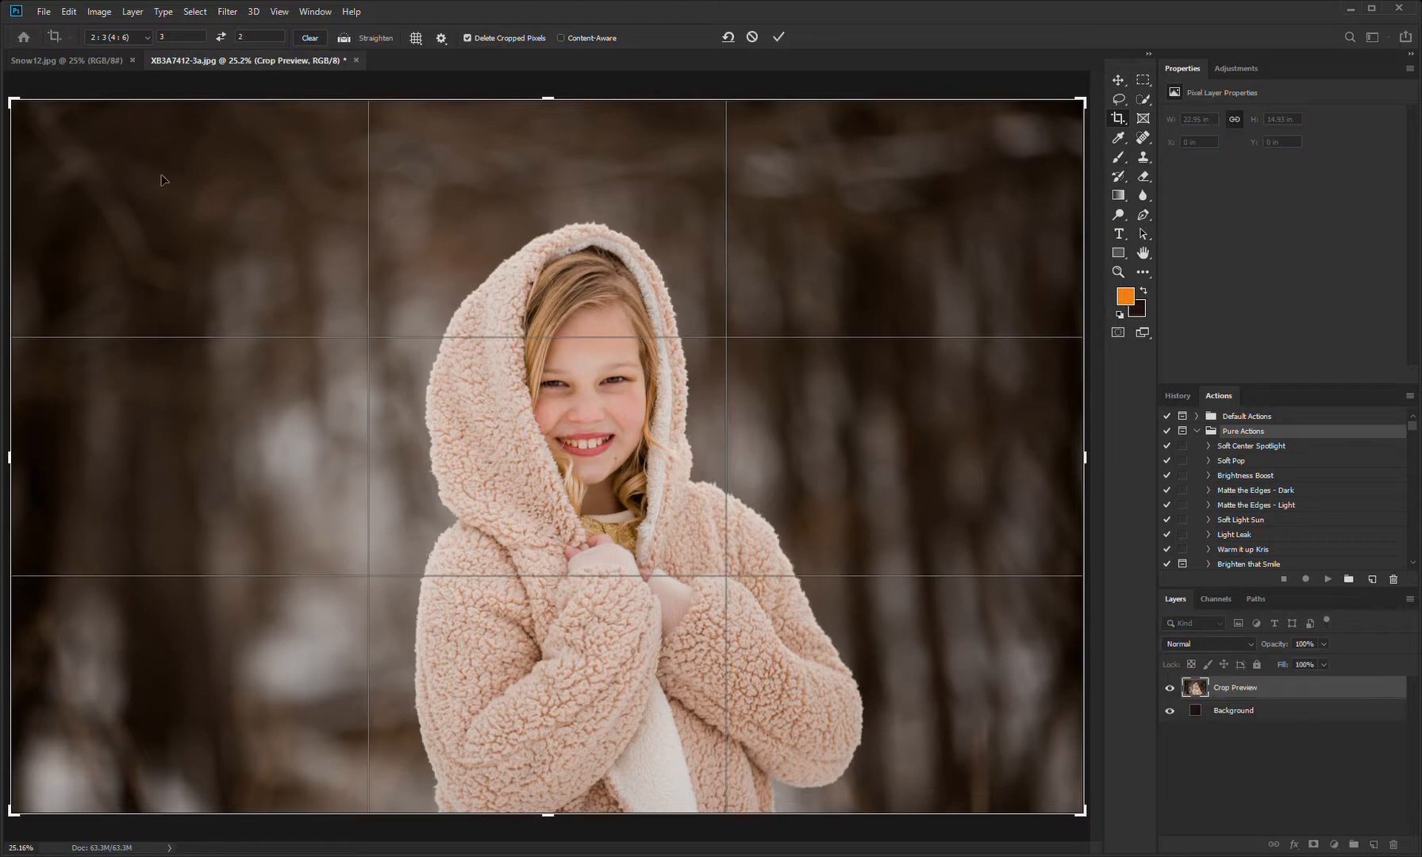
{"action": "left_click_drag", "start_coordinate": [18, 101], "coordinate": [58, 134]}
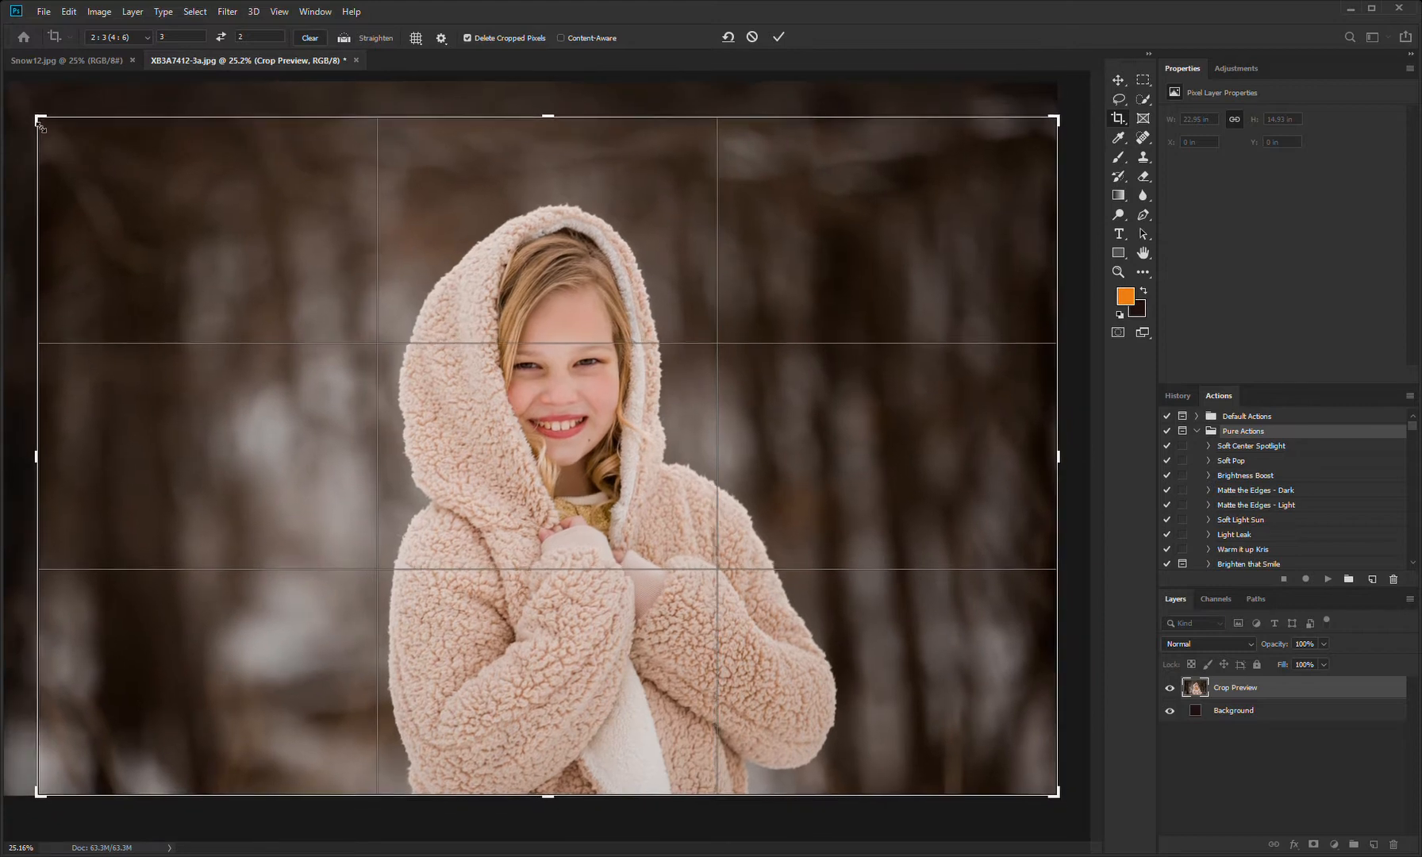
{"action": "left_click_drag", "start_coordinate": [1060, 117], "coordinate": [1058, 127]}
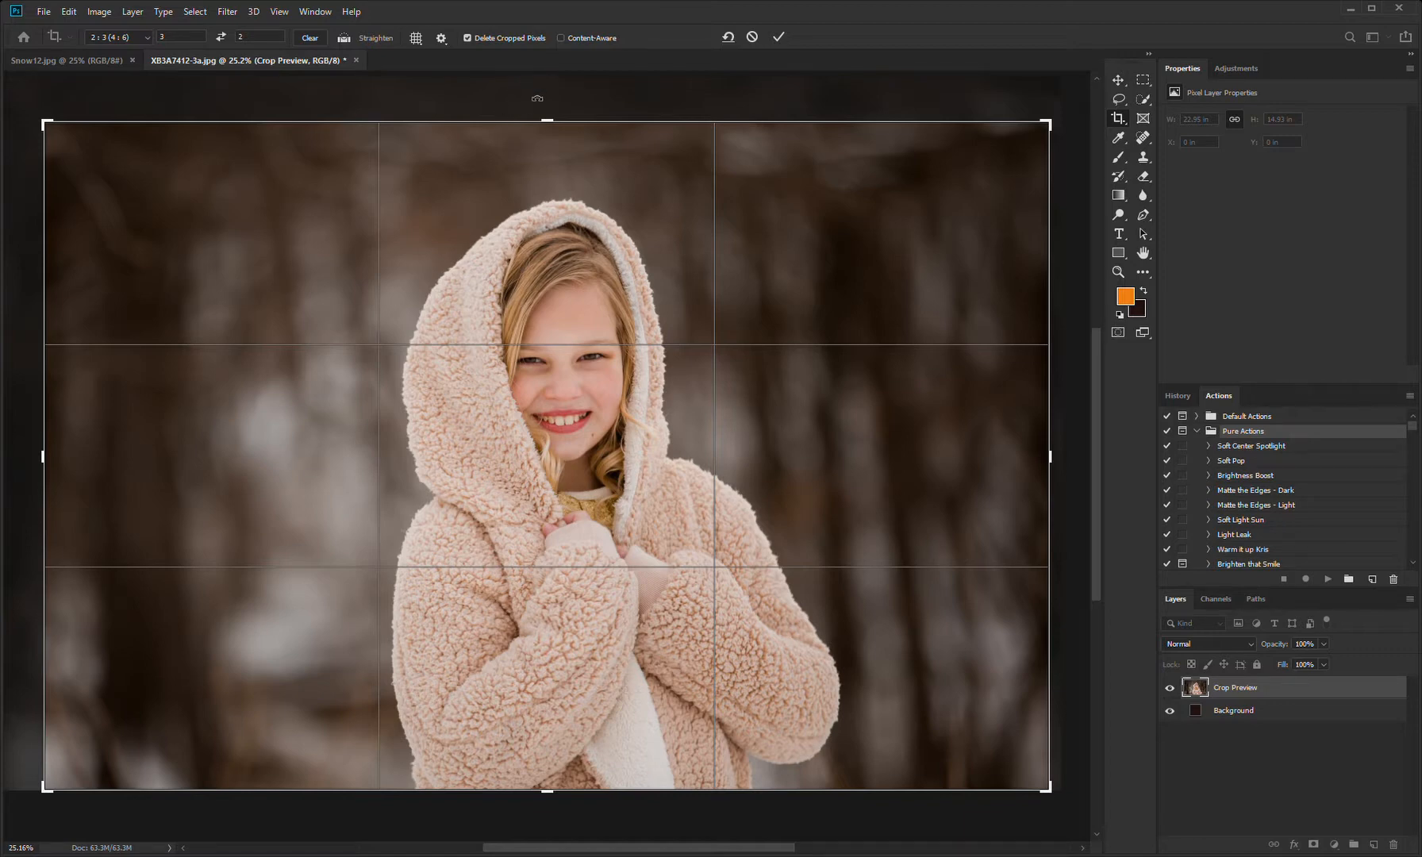
{"action": "left_click", "coordinate": [780, 37]}
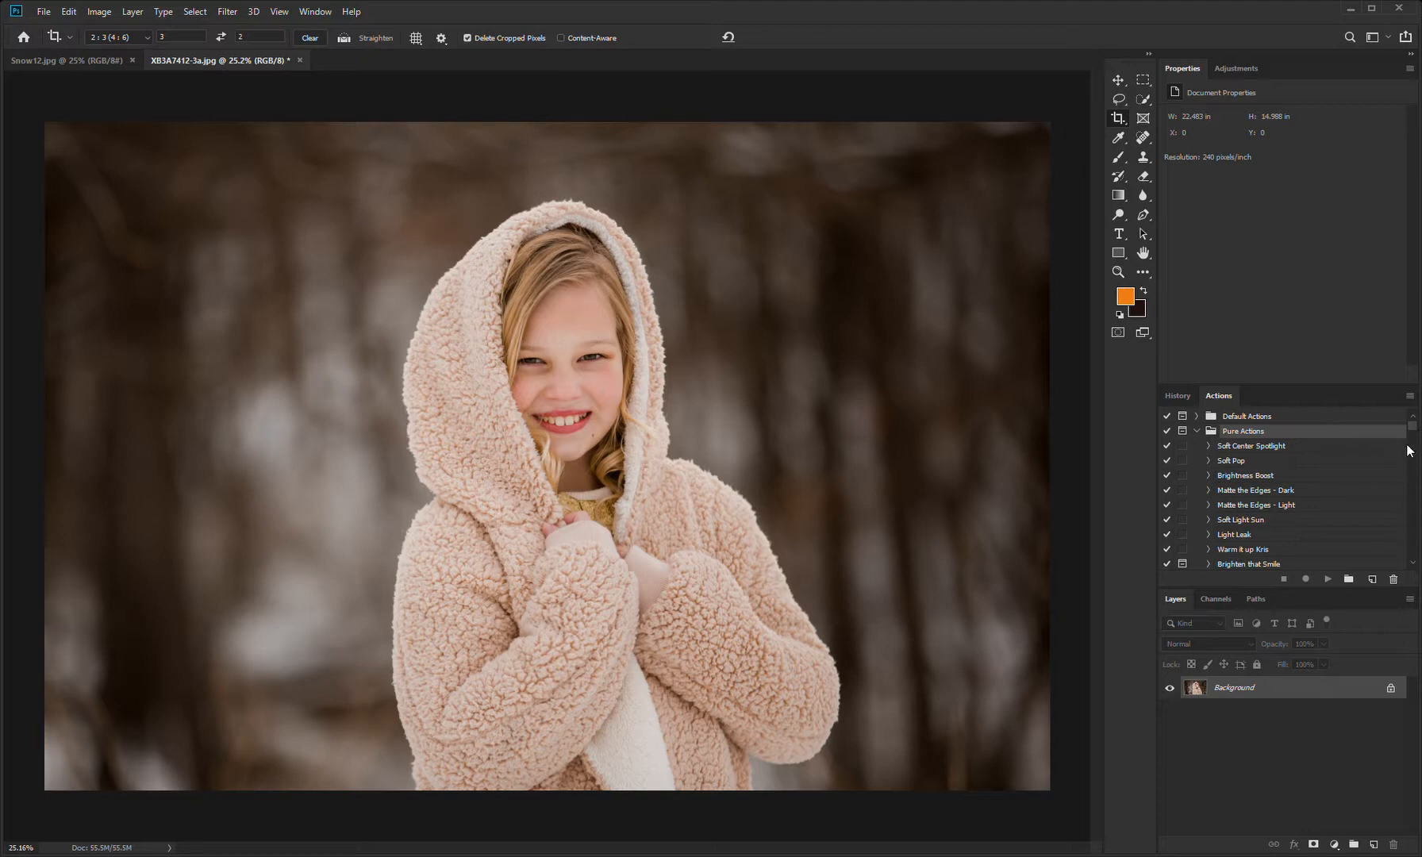
Step: Run the Light Leak action and reposition its gradient to the photo's top edge above the girl's head
{"action": "left_click", "coordinate": [1294, 536]}
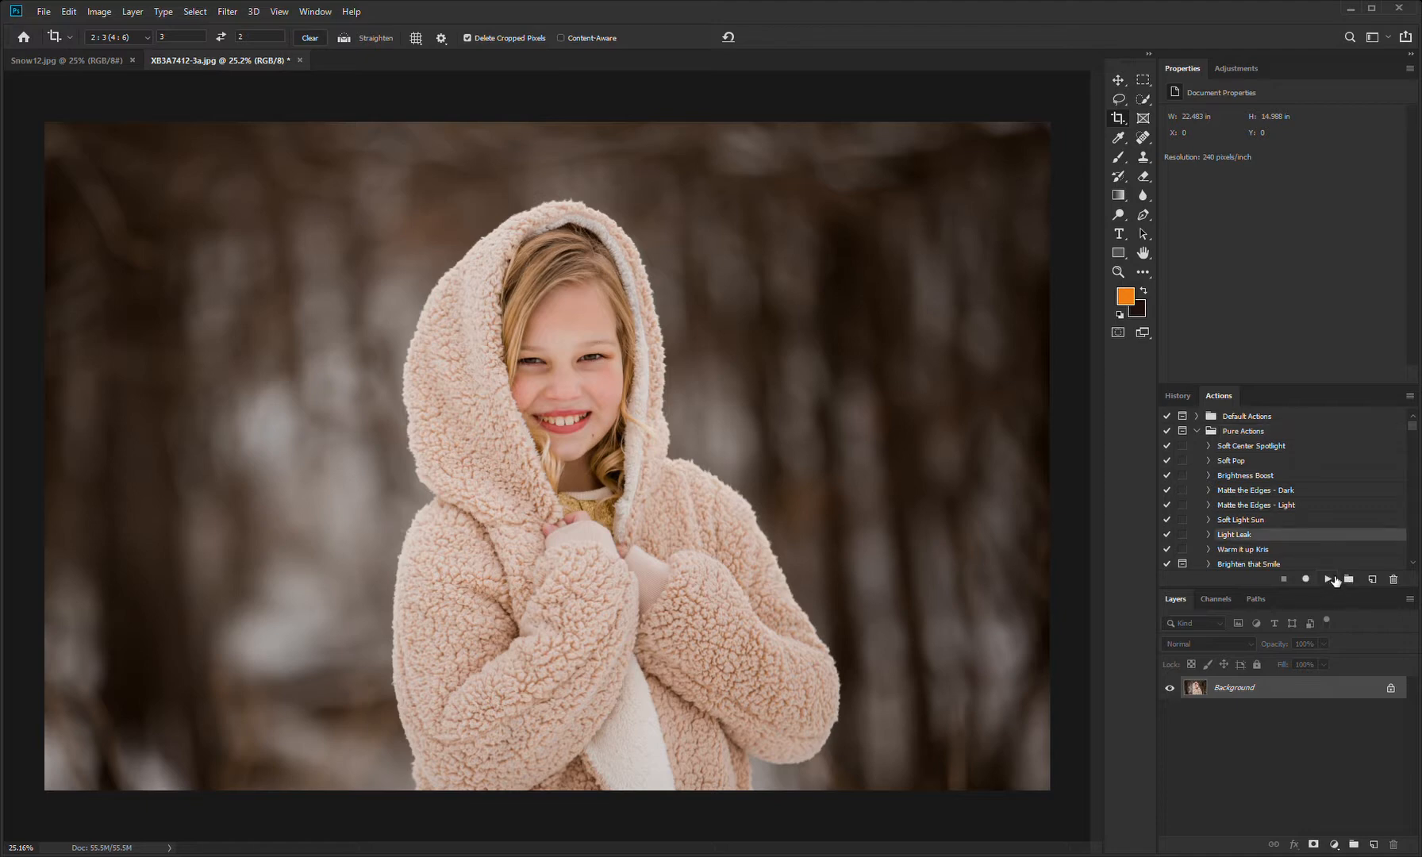
{"action": "left_click", "coordinate": [1329, 580]}
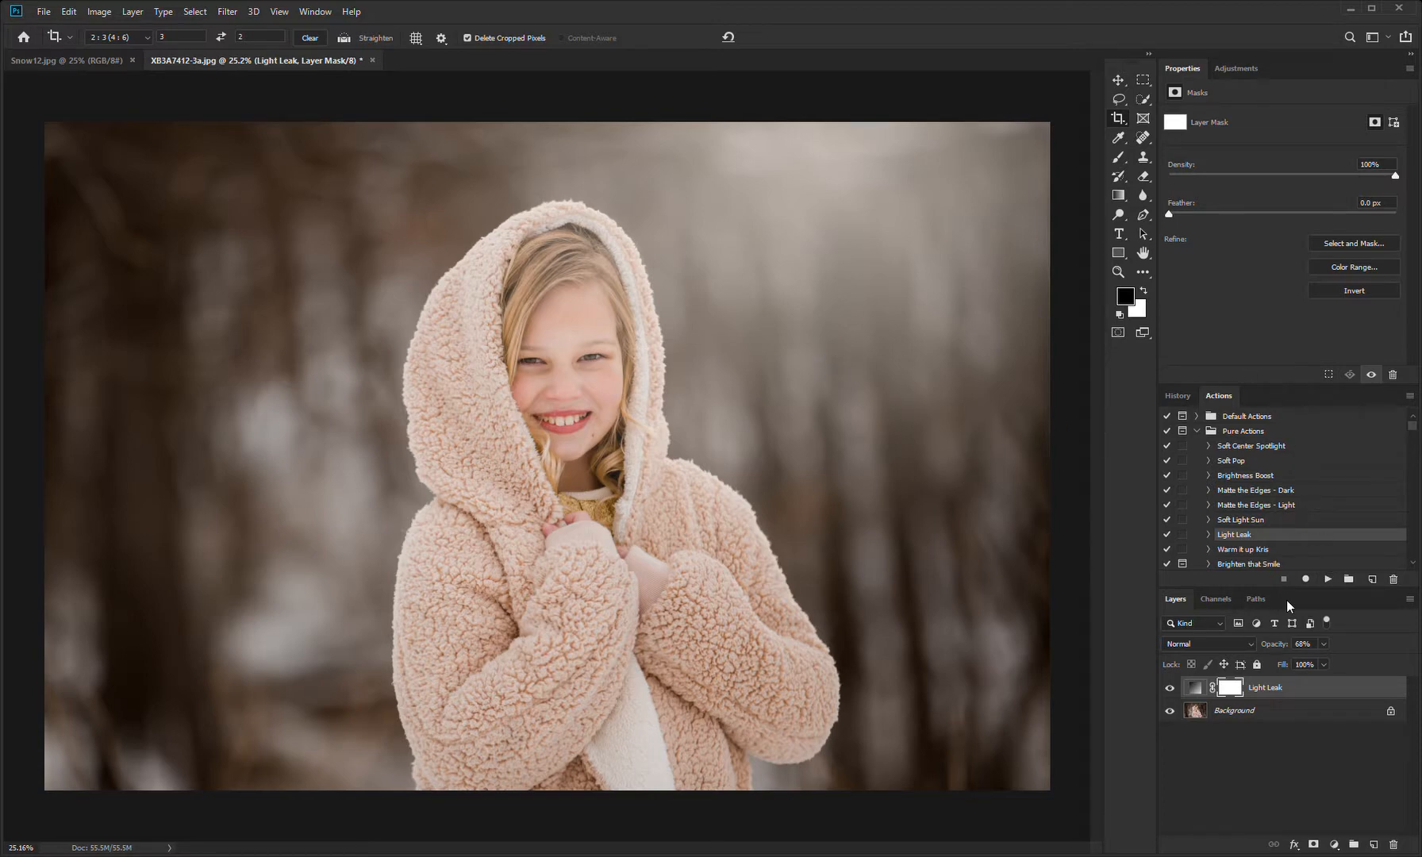
{"action": "left_click", "coordinate": [1196, 690]}
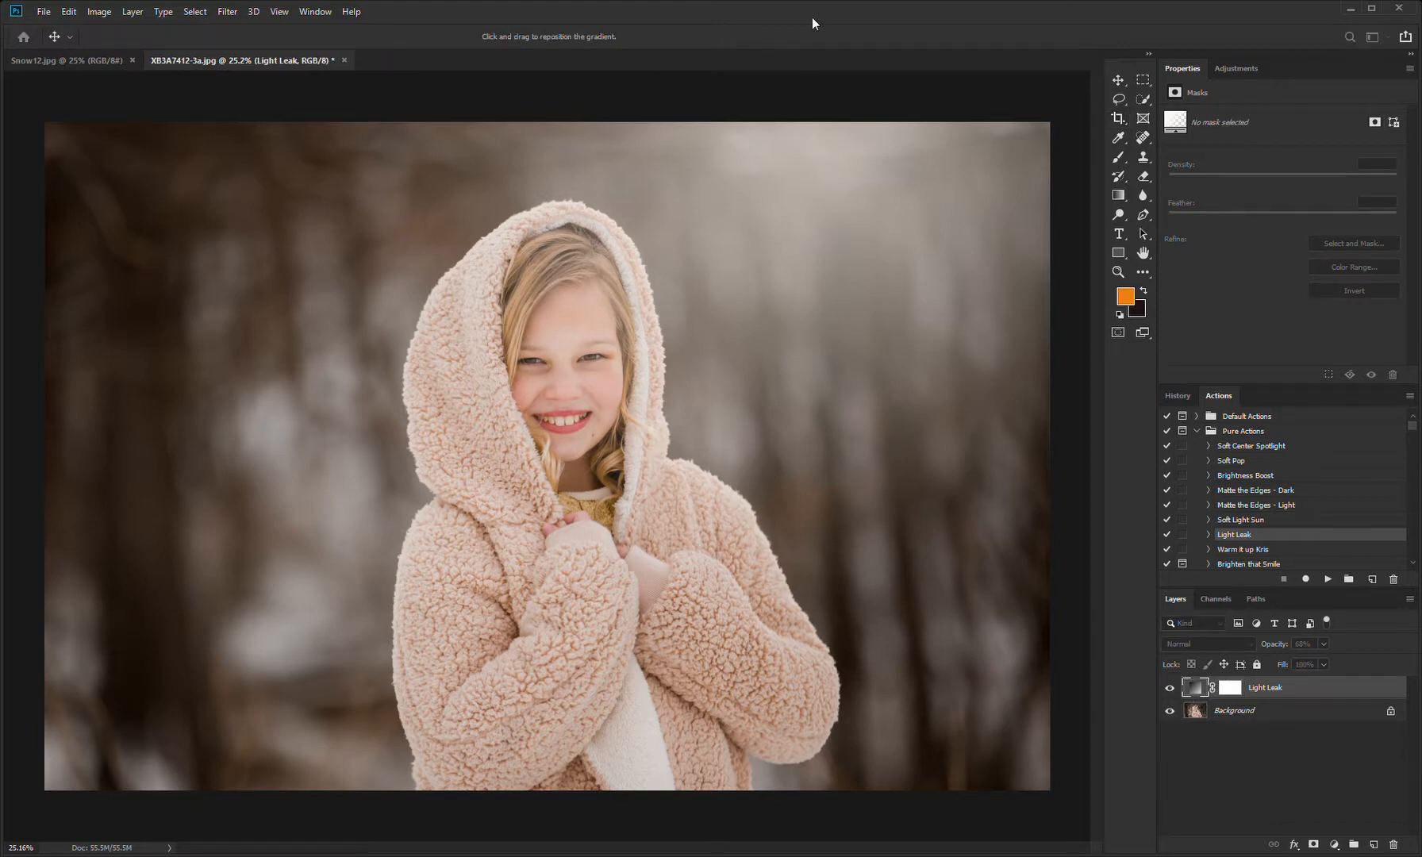
{"action": "left_click_drag", "start_coordinate": [866, 169], "coordinate": [554, 114]}
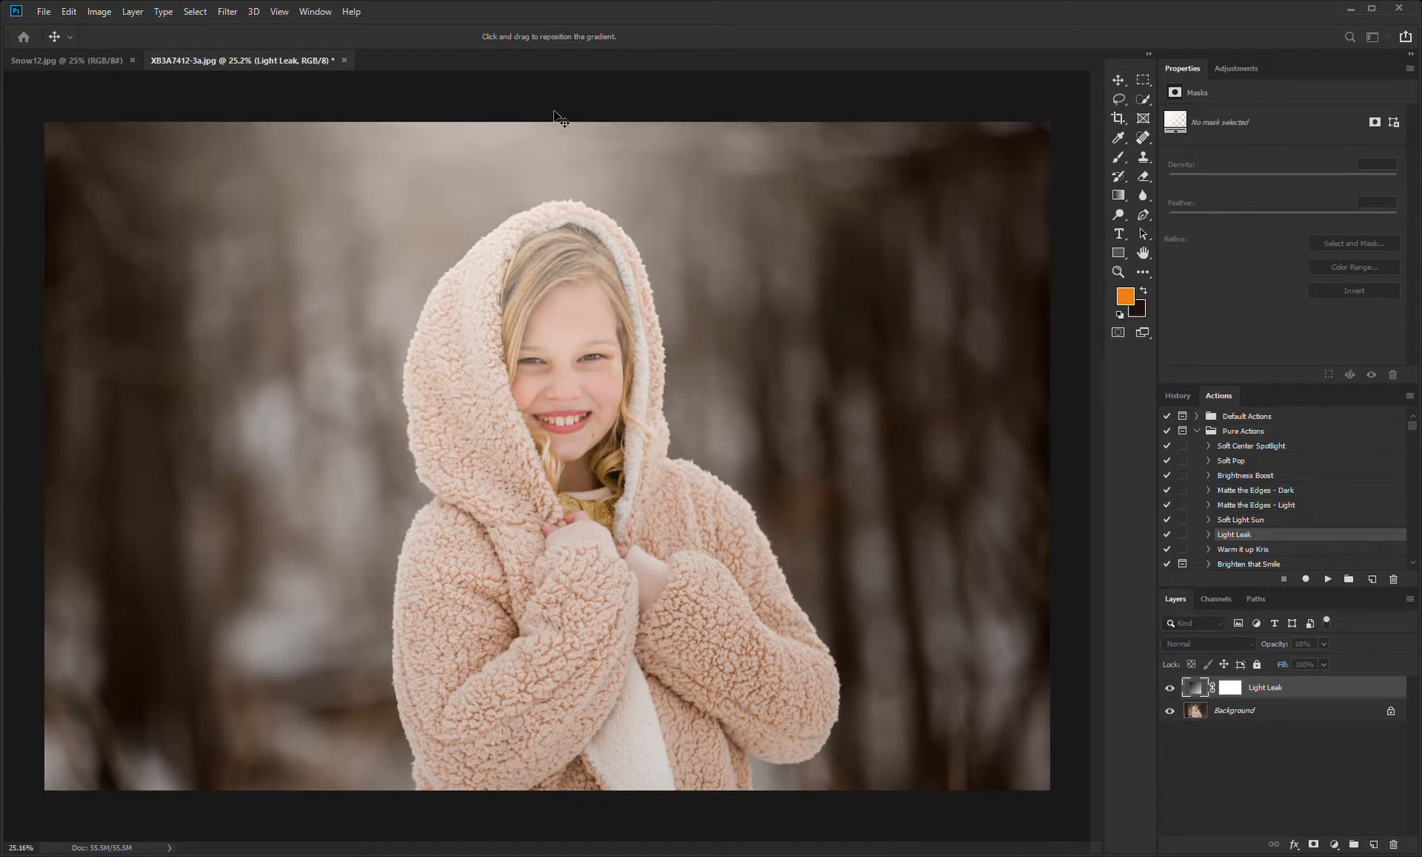
Step: Try lower and higher opacities for the Light Leak layer and settle on 66%
{"action": "key", "text": "c"}
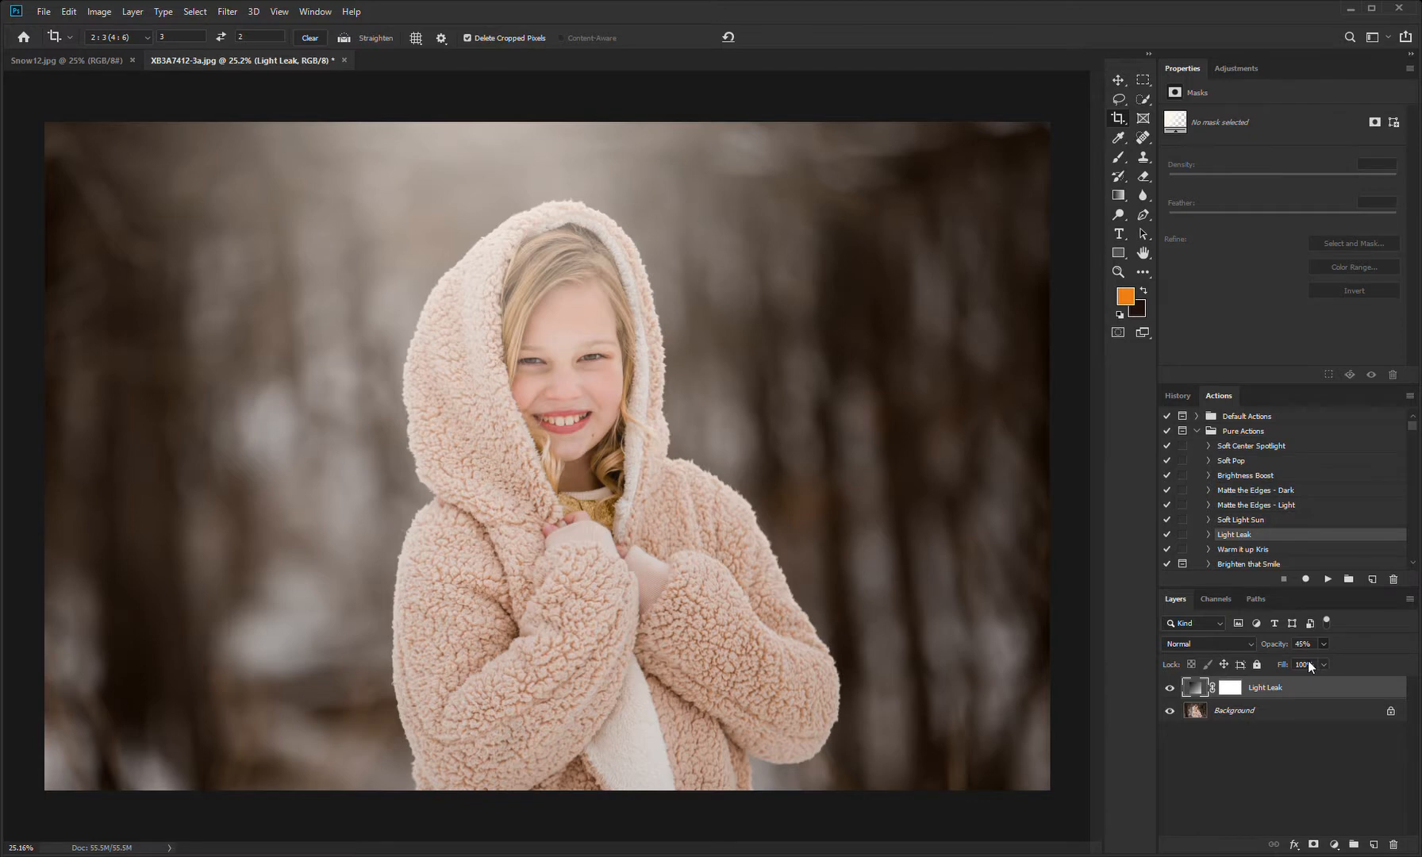
{"action": "mouse_move", "coordinate": [1298, 666]}
{"action": "left_mouse_down"}
{"action": "mouse_move", "coordinate": [1264, 671]}
{"action": "mouse_move", "coordinate": [1295, 667]}
{"action": "left_mouse_up"}
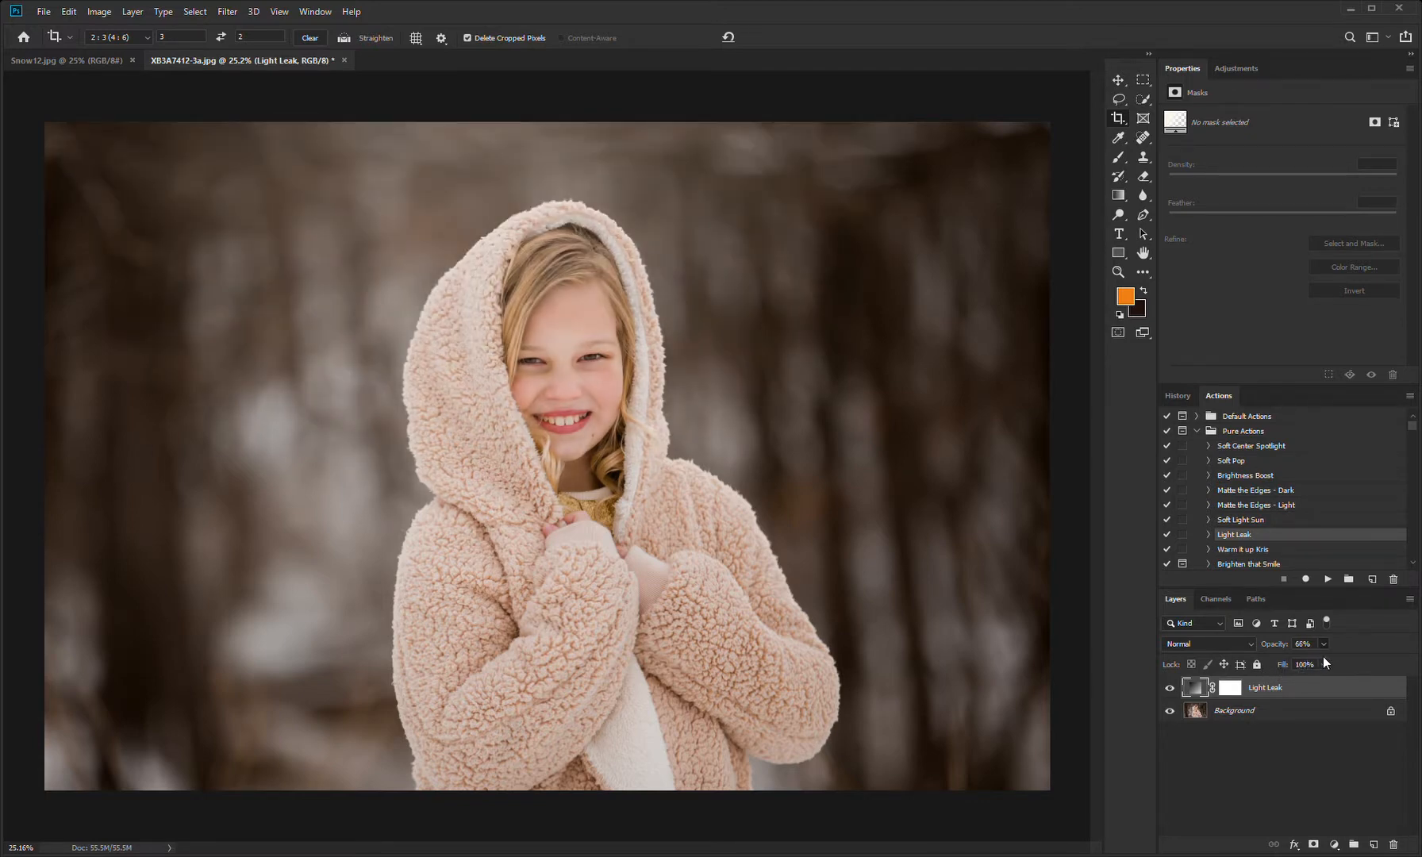
{"action": "left_click_drag", "start_coordinate": [1351, 655], "coordinate": [1356, 656]}
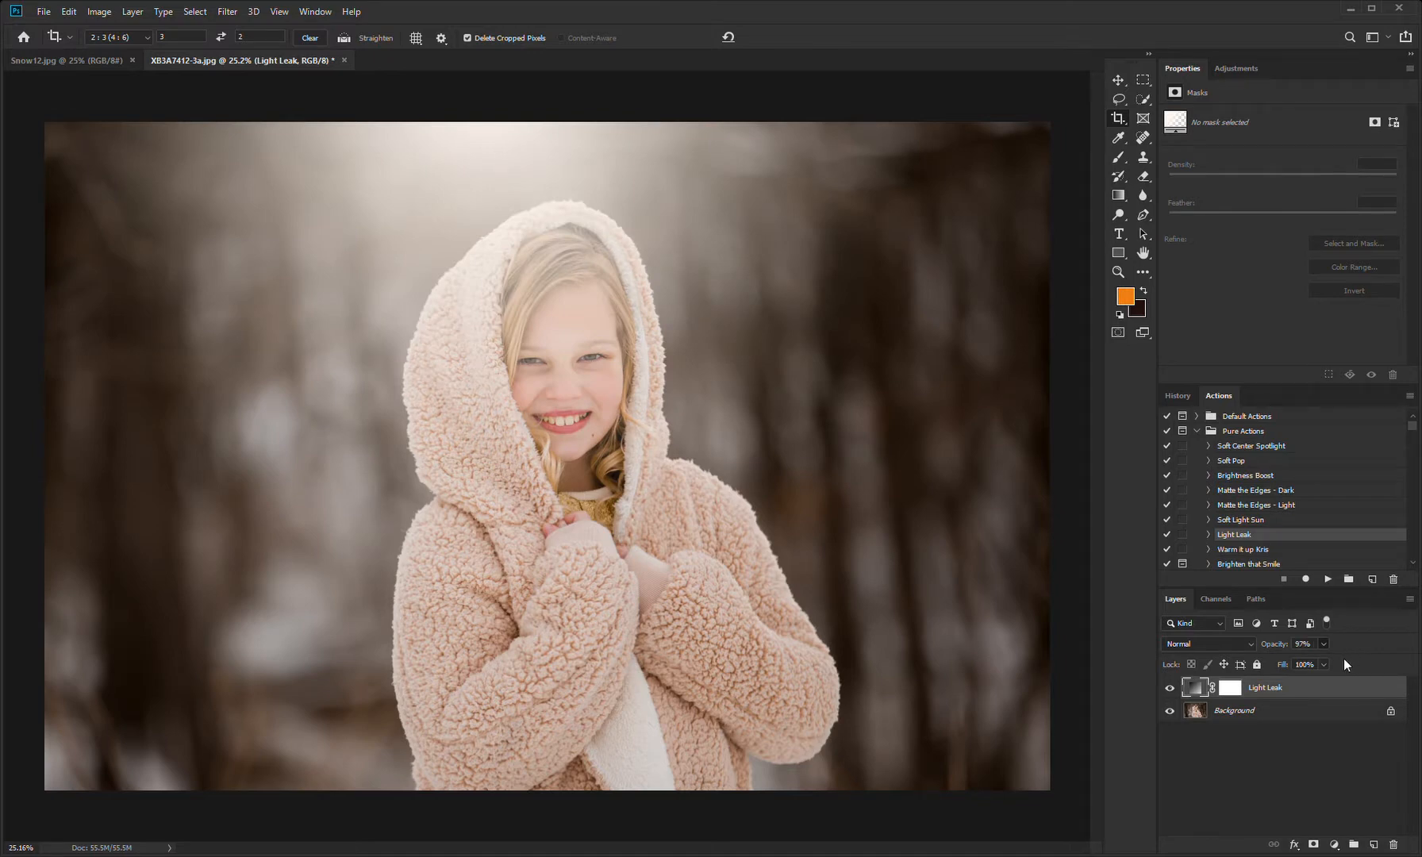
{"action": "left_click_drag", "start_coordinate": [1324, 662], "coordinate": [1322, 662]}
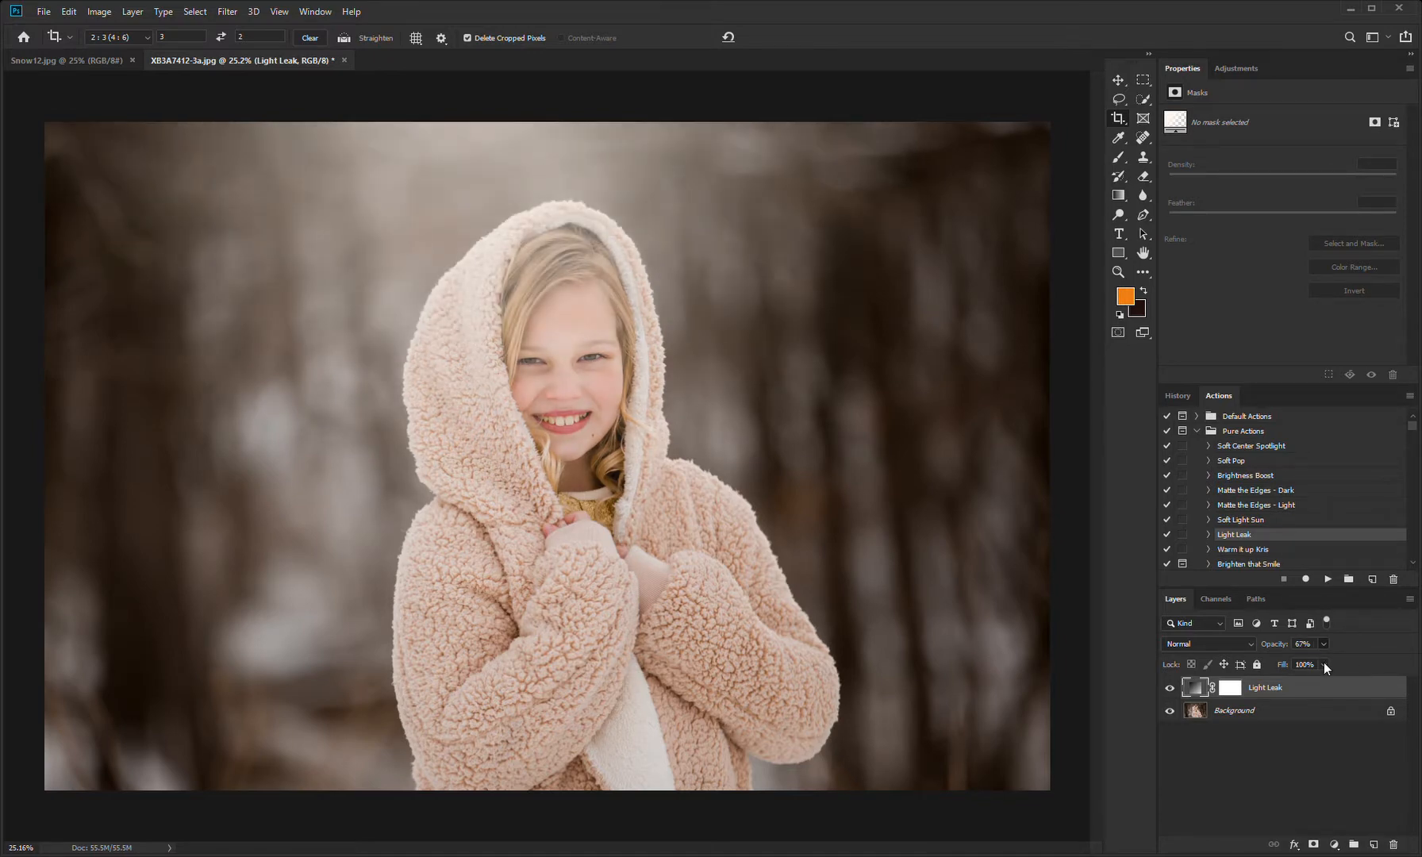
Step: Paint black on the Light Leak layer mask over the girl's face and hair with a soft brush, reduced to 400 px
{"action": "left_click", "coordinate": [1229, 689]}
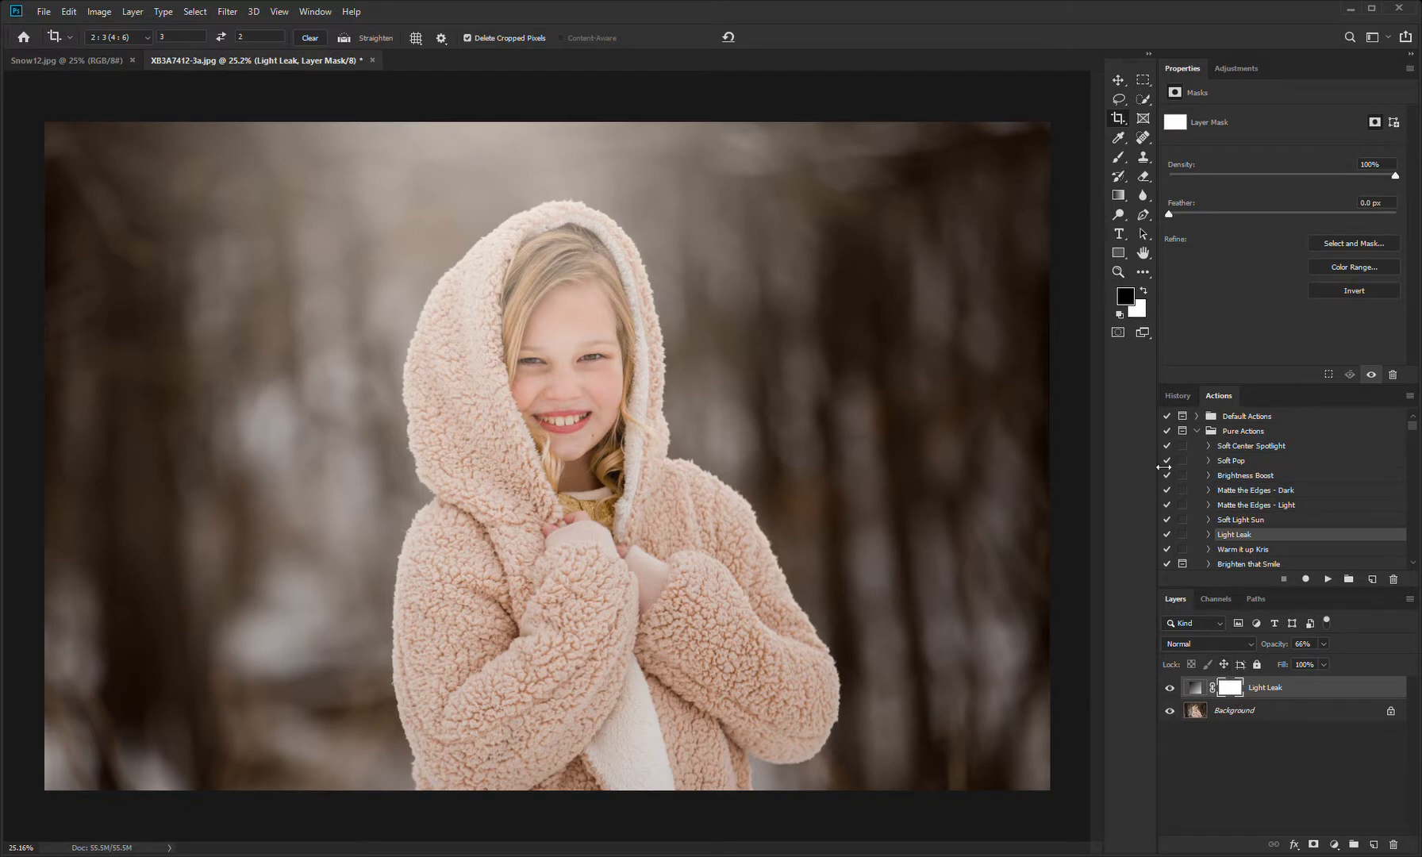
{"action": "left_click", "coordinate": [1120, 157]}
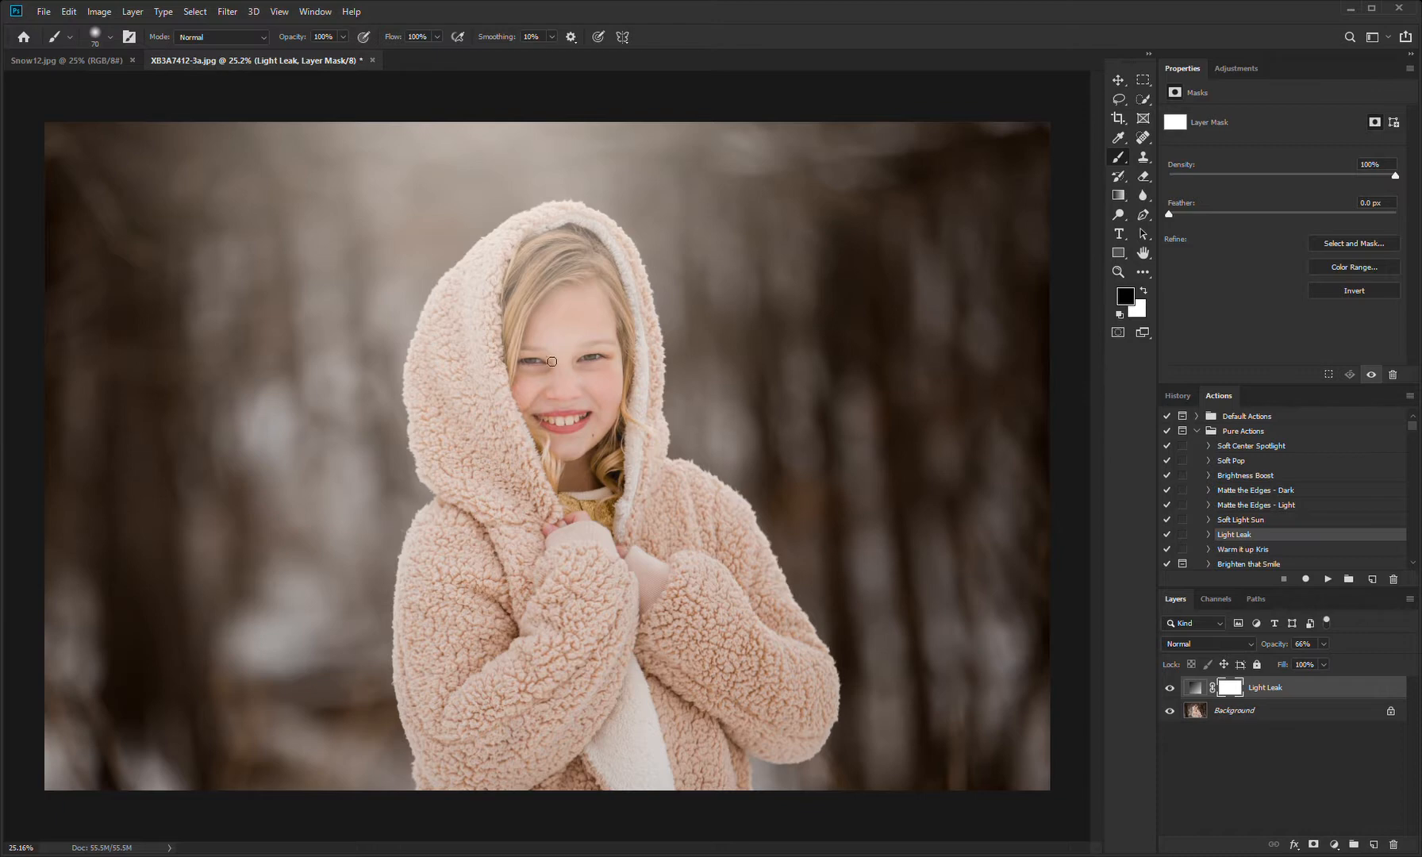
{"action": "key", "text": "bracketright"}
{"action": "key", "text": "bracketright"}
{"action": "key", "text": "bracketright"}
{"action": "key", "text": "bracketright"}
{"action": "key", "text": "bracketright"}
{"action": "key", "text": "bracketright"}
{"action": "key", "text": "bracketright"}
{"action": "key", "text": "bracketright"}
{"action": "key", "text": "bracketright"}
{"action": "key", "text": "bracketright"}
{"action": "key", "text": "bracketright"}
{"action": "key", "text": "bracketright"}
{"action": "key", "text": "bracketright"}
{"action": "key", "text": "bracketright"}
{"action": "key", "text": "bracketright"}
{"action": "left_click_drag", "start_coordinate": [625, 422], "coordinate": [627, 432]}
{"action": "key", "text": "bracketleft"}
{"action": "key", "text": "bracketleft"}
{"action": "key", "text": "bracketleft"}
{"action": "left_click_drag", "start_coordinate": [574, 370], "coordinate": [600, 346]}
{"action": "key", "text": "bracketleft"}
{"action": "key", "text": "bracketleft"}
{"action": "left_click_drag", "start_coordinate": [551, 257], "coordinate": [635, 365]}
{"action": "left_click_drag", "start_coordinate": [576, 434], "coordinate": [562, 458]}
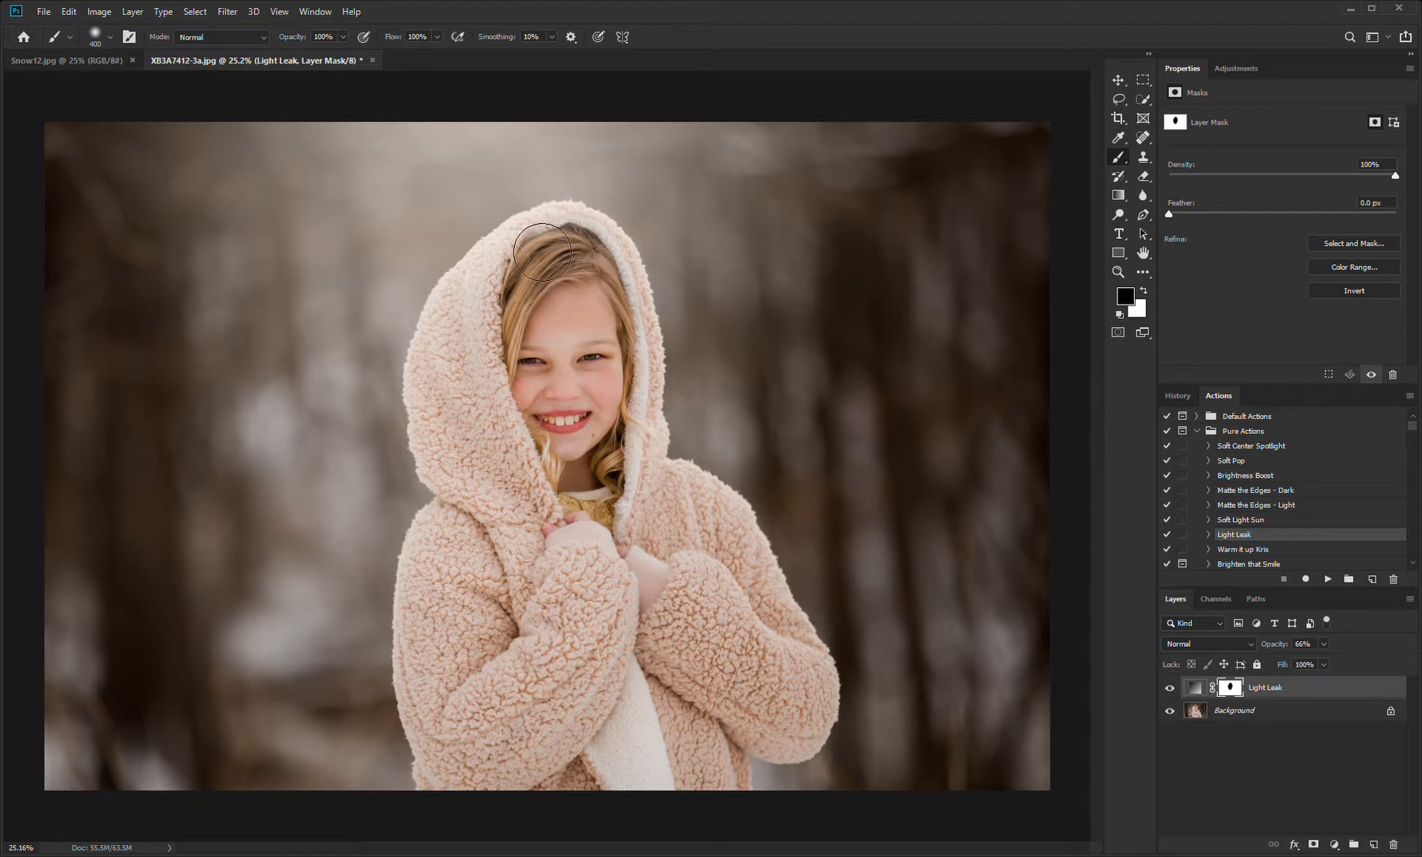
Step: With the mask overlay displayed, paint the light leak off the hood using a 150 px black brush
{"action": "key", "text": "backslash"}
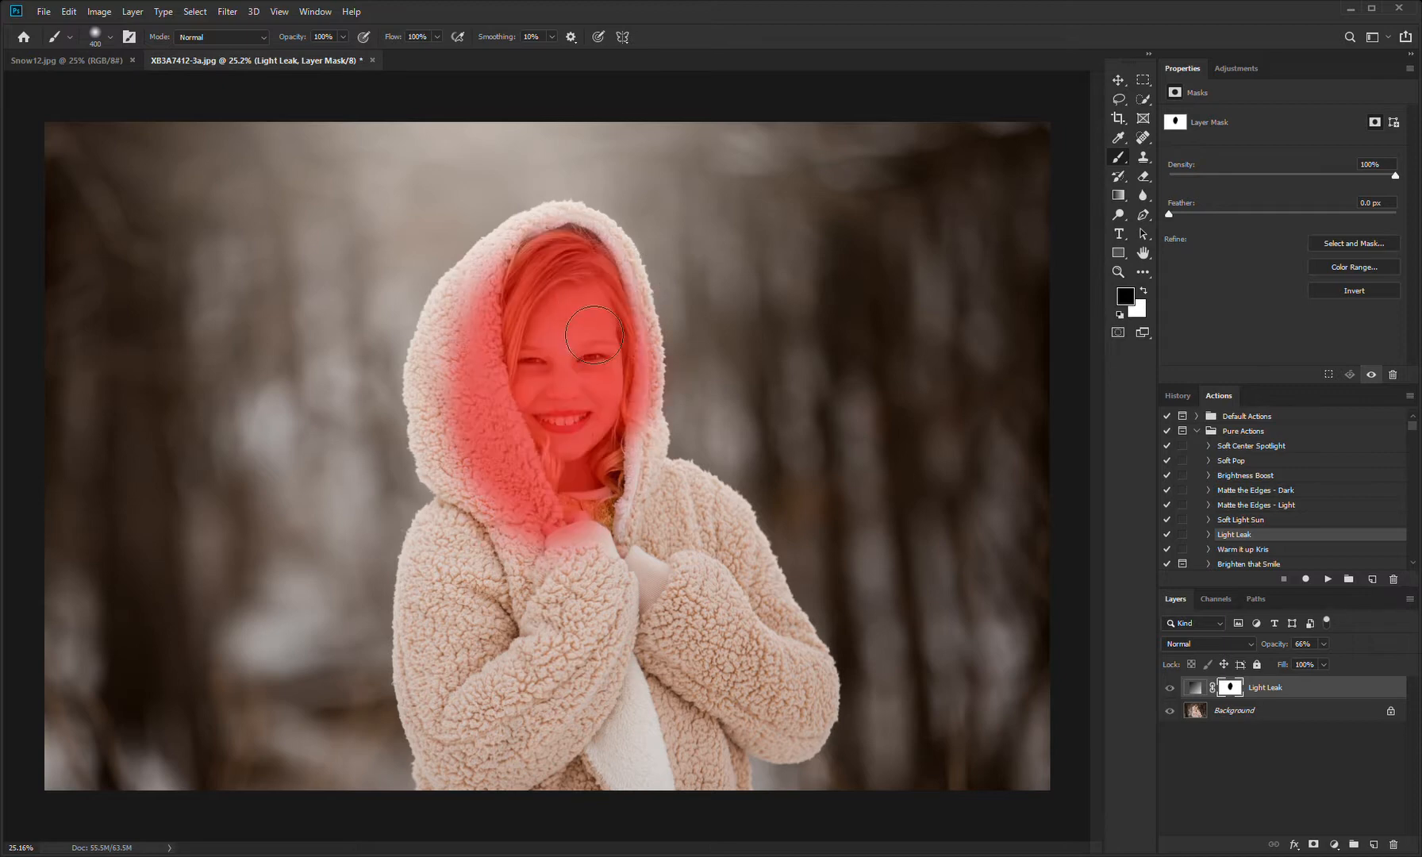
{"action": "key", "text": "bracketleft"}
{"action": "key", "text": "bracketleft"}
{"action": "key", "text": "bracketleft"}
{"action": "key", "text": "bracketleft"}
{"action": "key", "text": "bracketleft"}
{"action": "mouse_move", "coordinate": [464, 349]}
{"action": "left_mouse_down"}
{"action": "mouse_move", "coordinate": [449, 335]}
{"action": "mouse_move", "coordinate": [433, 383]}
{"action": "mouse_move", "coordinate": [440, 431]}
{"action": "mouse_move", "coordinate": [426, 361]}
{"action": "mouse_move", "coordinate": [457, 305]}
{"action": "mouse_move", "coordinate": [496, 287]}
{"action": "mouse_move", "coordinate": [468, 314]}
{"action": "mouse_move", "coordinate": [485, 248]}
{"action": "mouse_move", "coordinate": [526, 234]}
{"action": "mouse_move", "coordinate": [518, 265]}
{"action": "mouse_move", "coordinate": [551, 218]}
{"action": "mouse_move", "coordinate": [607, 238]}
{"action": "mouse_move", "coordinate": [646, 310]}
{"action": "mouse_move", "coordinate": [652, 375]}
{"action": "mouse_move", "coordinate": [654, 429]}
{"action": "mouse_move", "coordinate": [639, 467]}
{"action": "mouse_move", "coordinate": [629, 460]}
{"action": "left_mouse_up"}
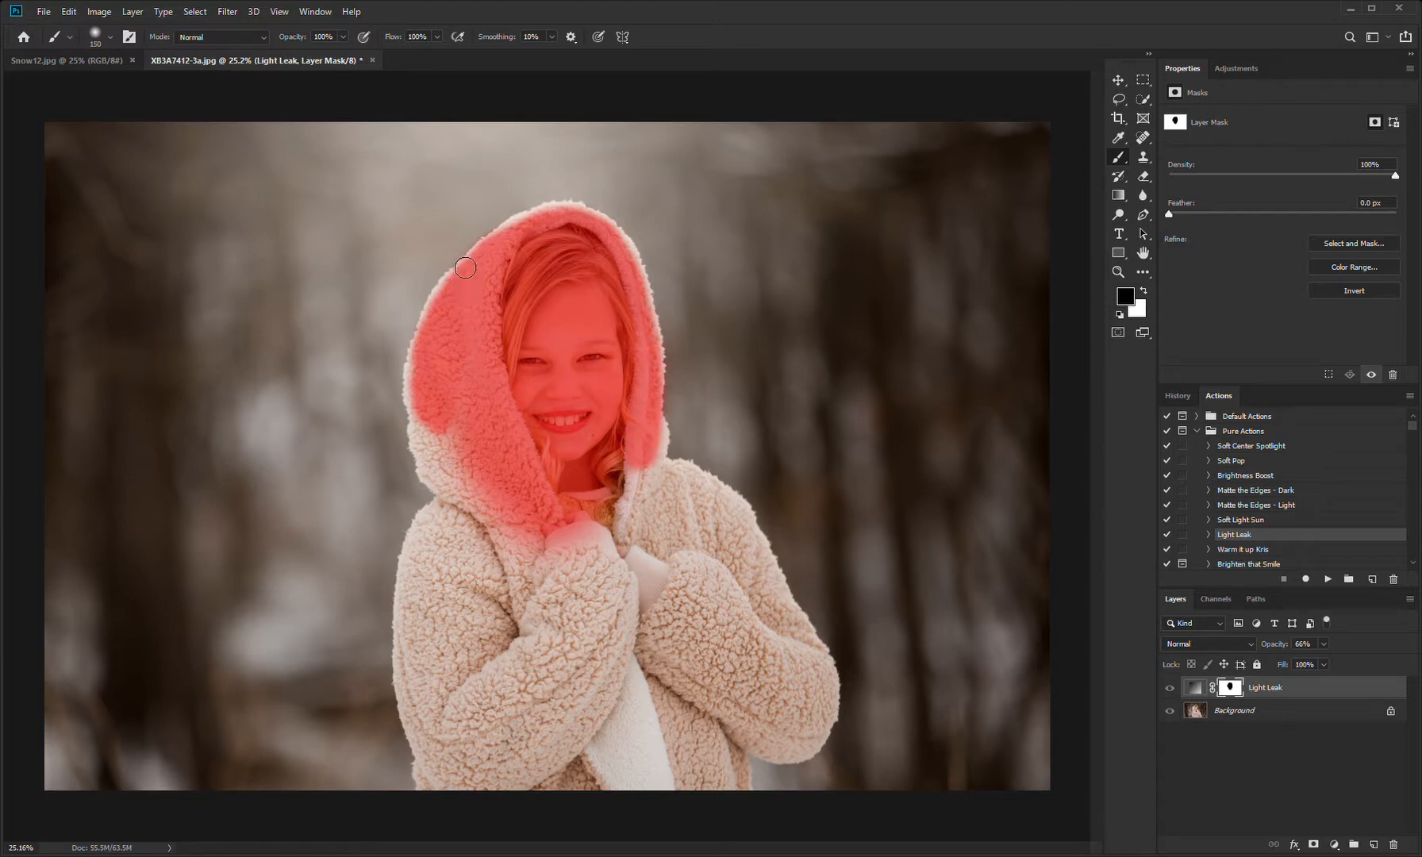
{"action": "key", "text": "x"}
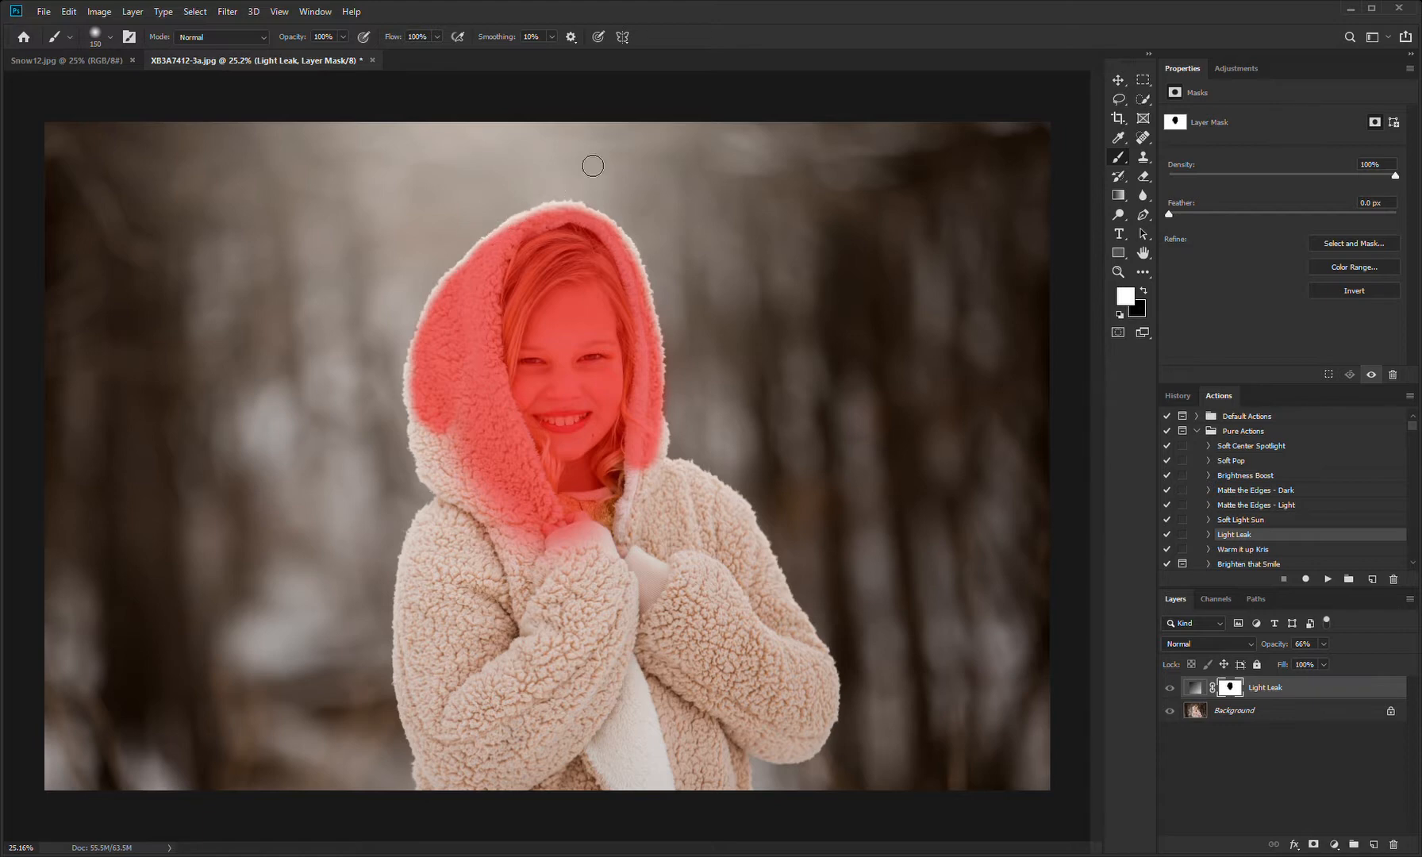
{"action": "key", "text": "x"}
{"action": "key", "text": "backslash"}
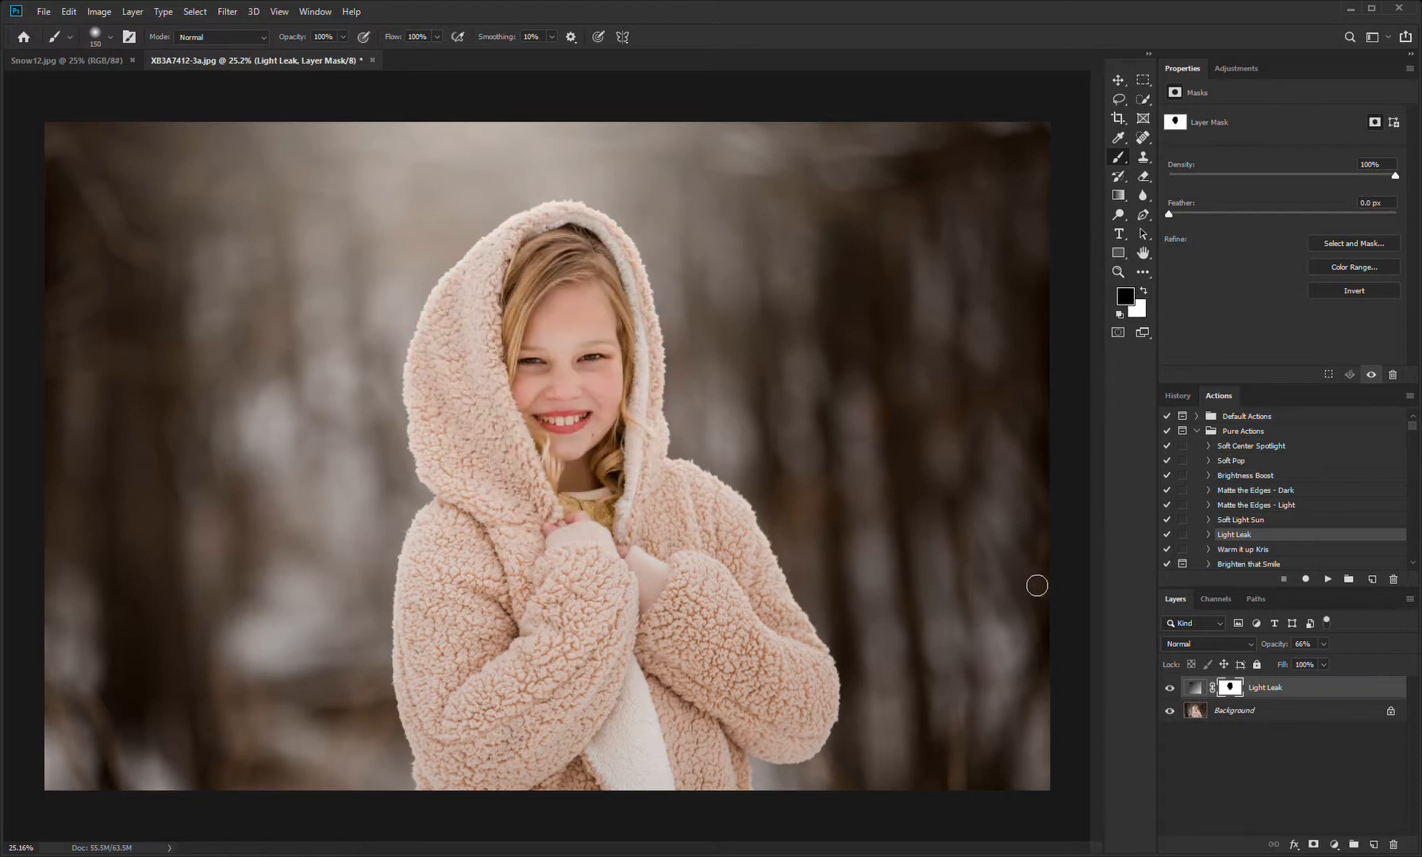
Step: Lower the Light Leak layer's opacity to 61% and flatten the image into the Background
{"action": "left_click", "coordinate": [1171, 688]}
{"action": "left_click", "coordinate": [1171, 688]}
{"action": "left_click", "coordinate": [1325, 690]}
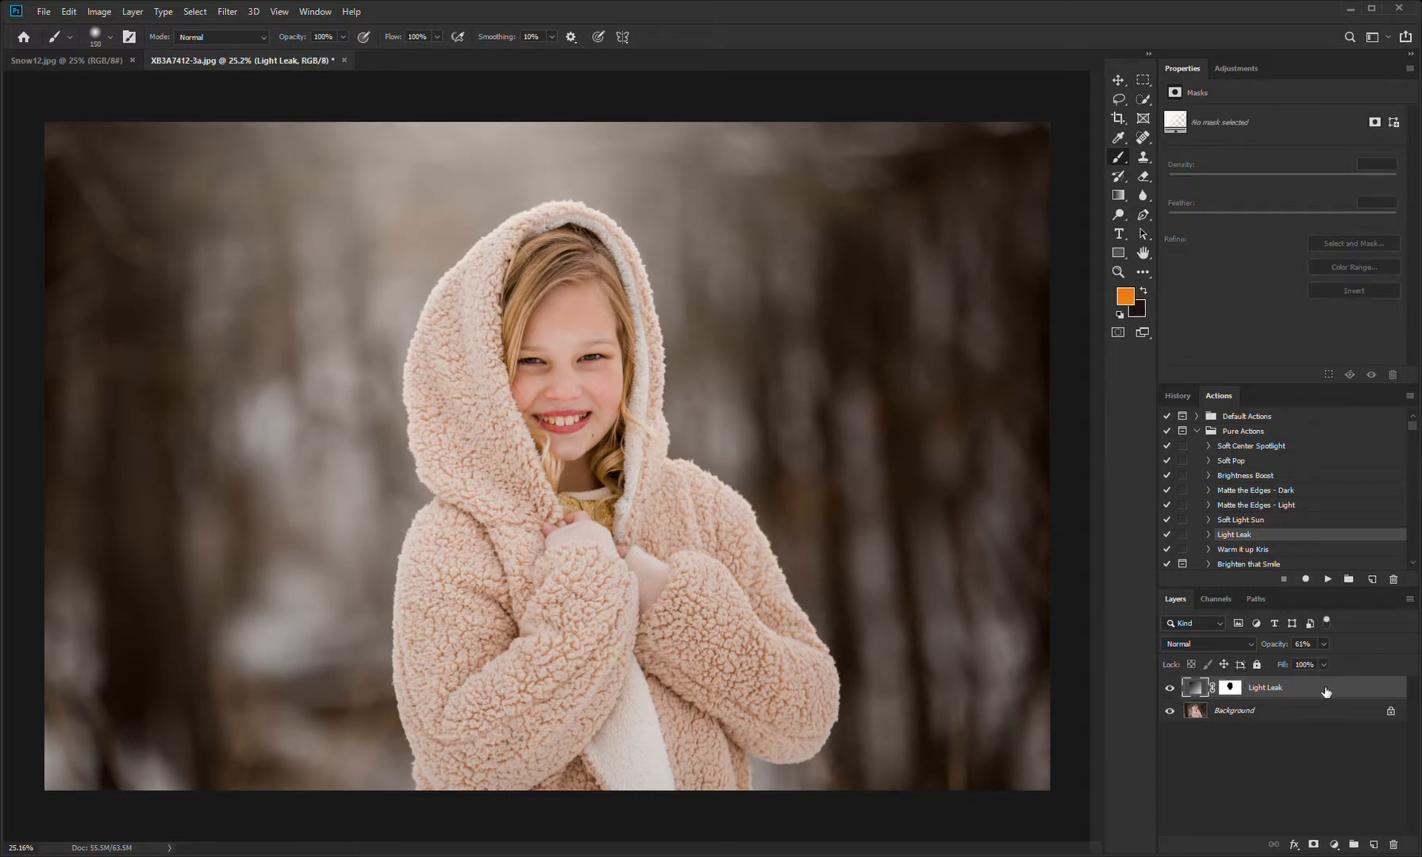
{"action": "left_click", "coordinate": [1175, 689]}
{"action": "left_click", "coordinate": [1171, 688]}
{"action": "left_click", "coordinate": [1177, 693]}
{"action": "left_click", "coordinate": [1176, 693]}
{"action": "key", "text": "Delete"}
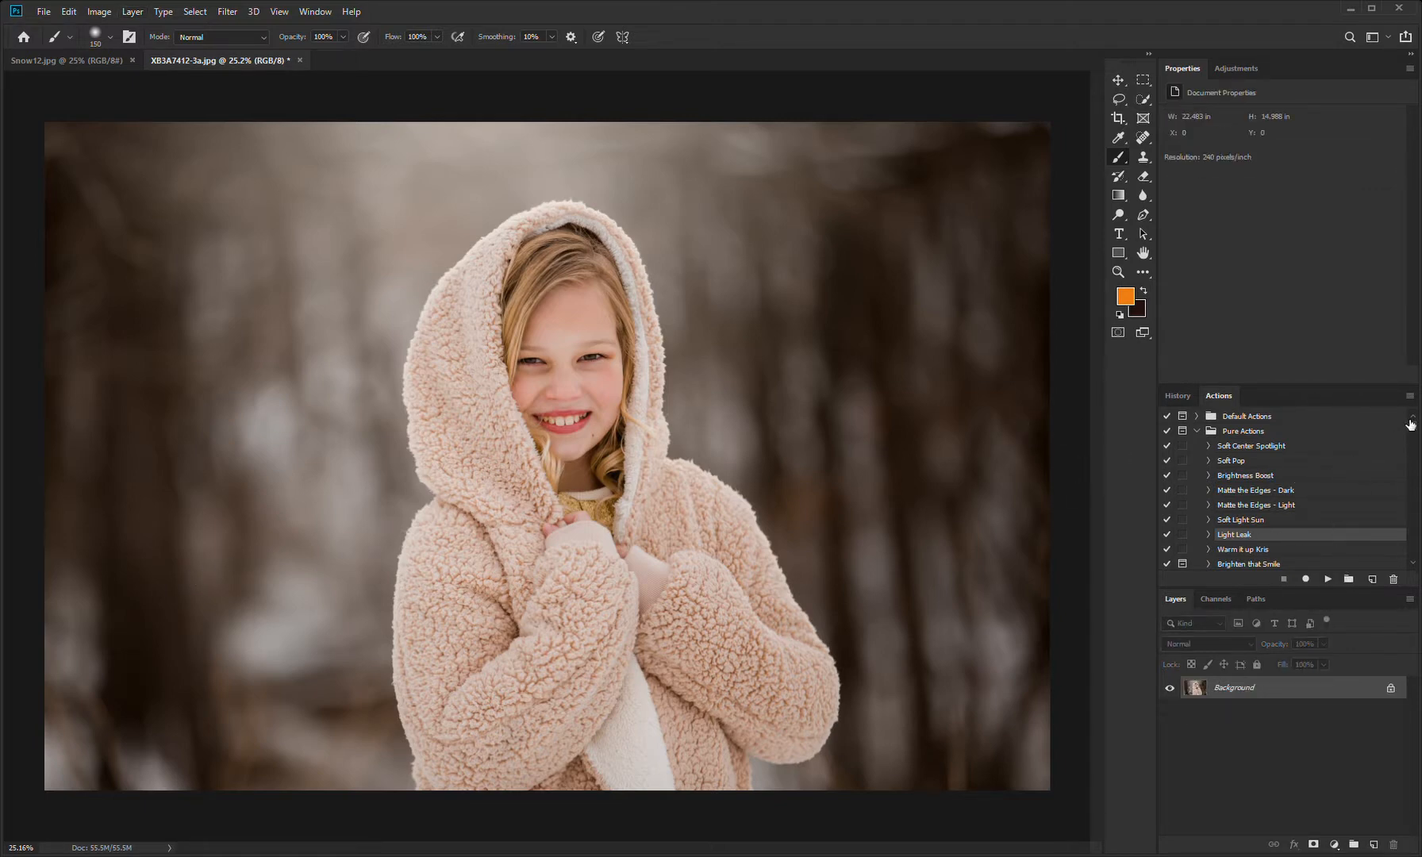
Step: Run the Brightness Boost action and compare the photo with the Midtone Boost layer hidden and shown
{"action": "scroll", "coordinate": [1417, 431], "scroll_direction": "down", "scroll_amount": 1}
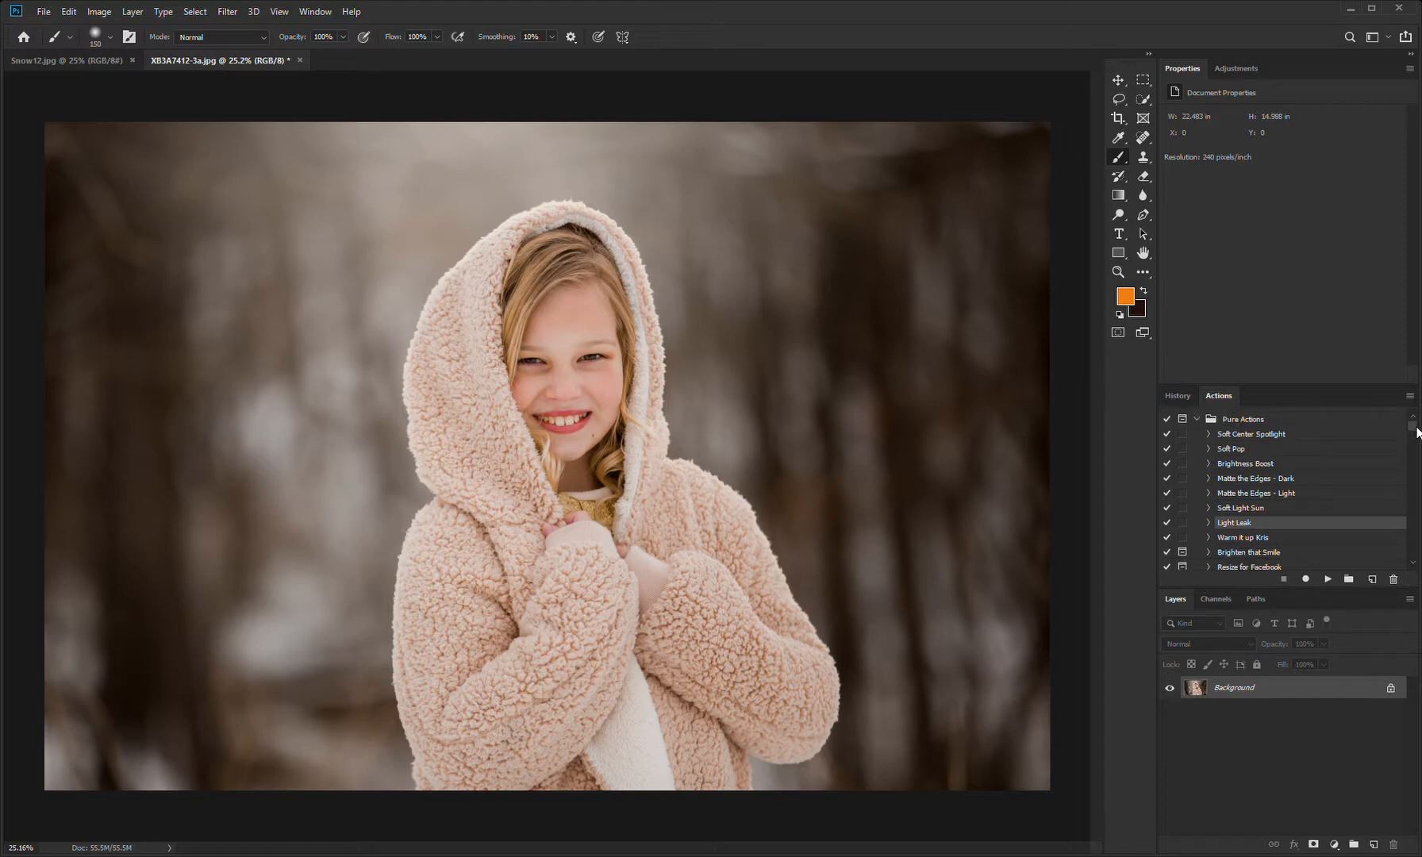
{"action": "scroll", "coordinate": [1417, 430], "scroll_direction": "up", "scroll_amount": 1}
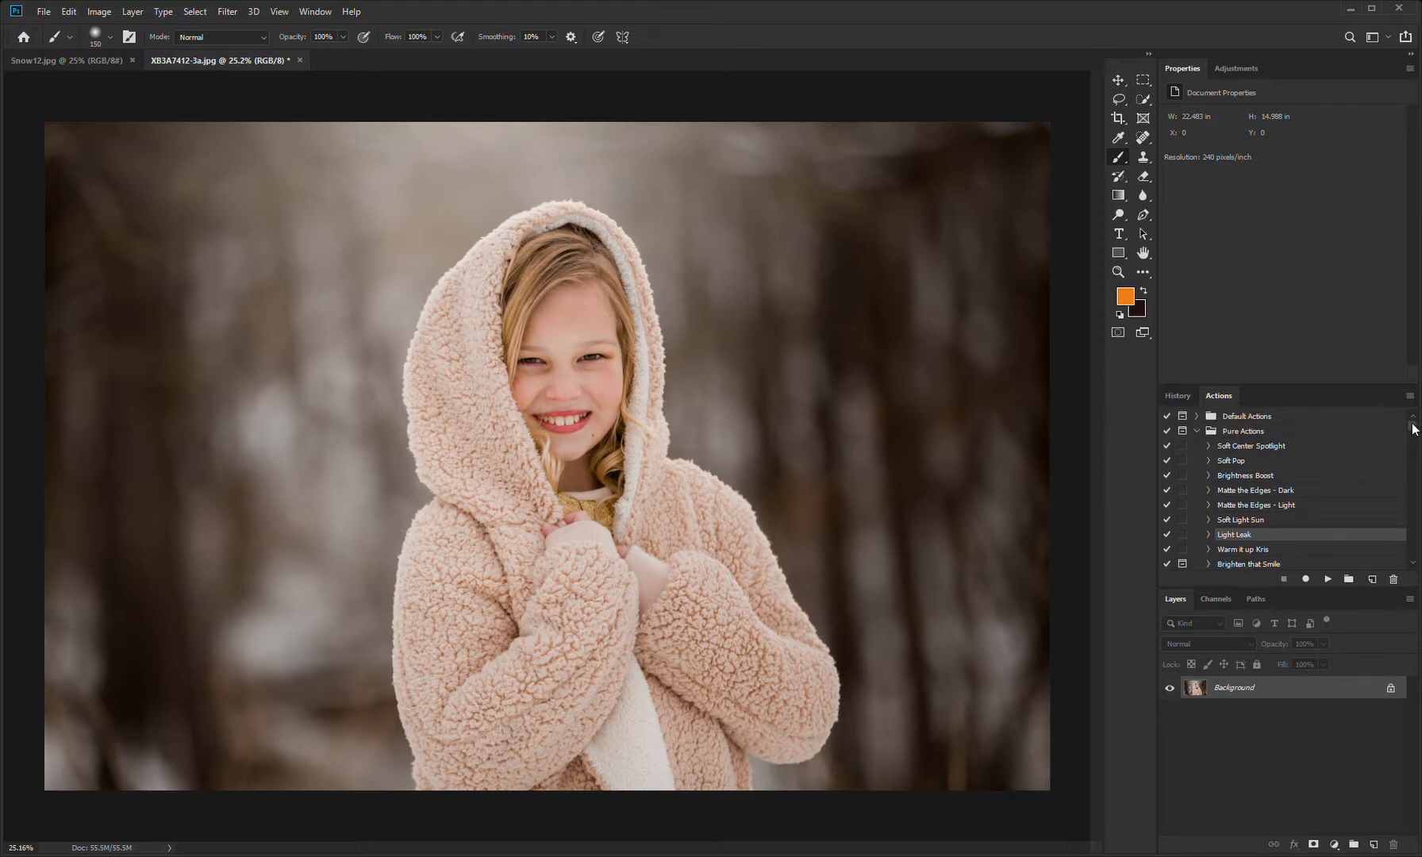
{"action": "left_click", "coordinate": [1252, 478]}
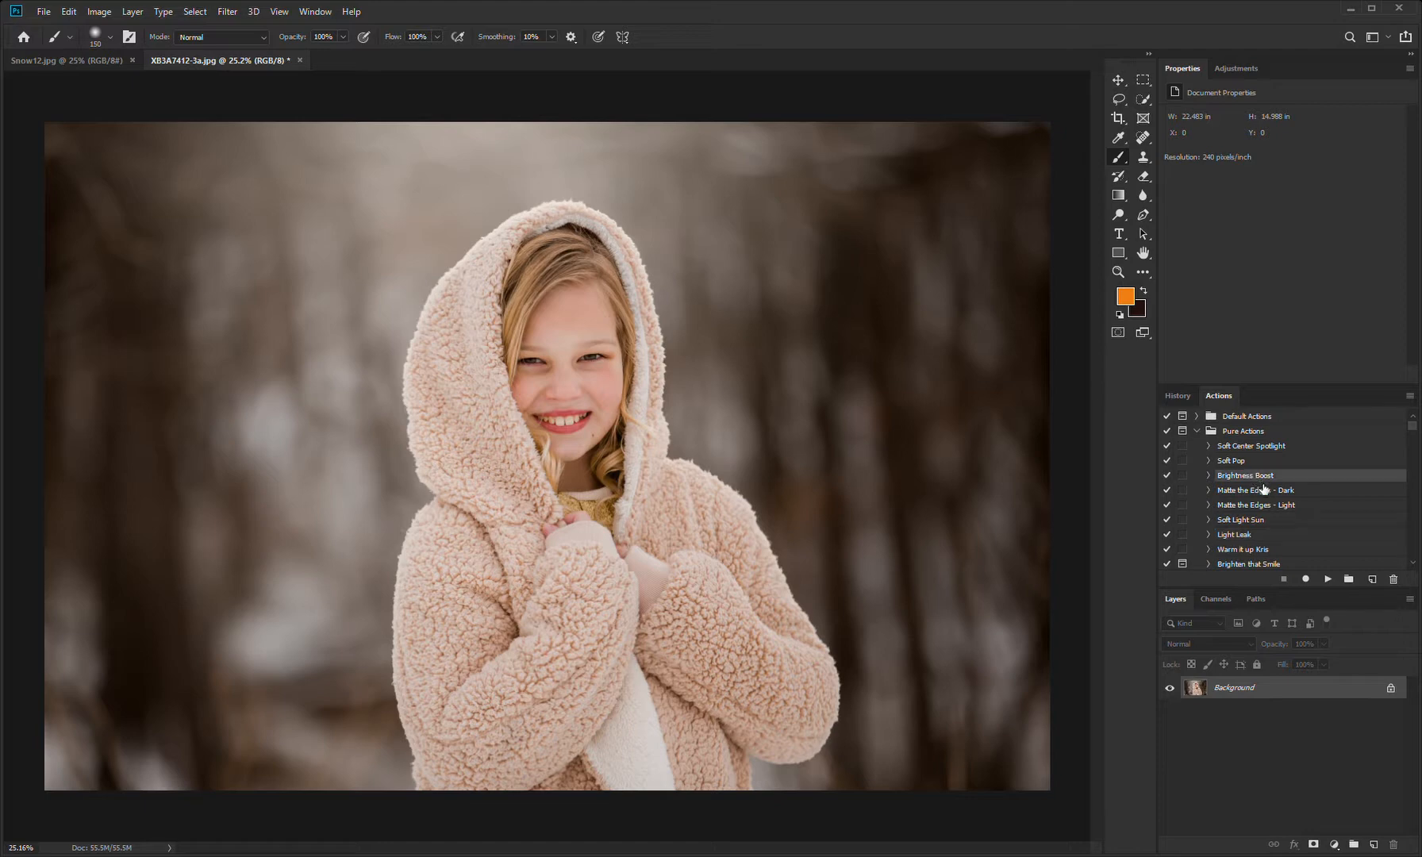
{"action": "left_click", "coordinate": [1330, 580]}
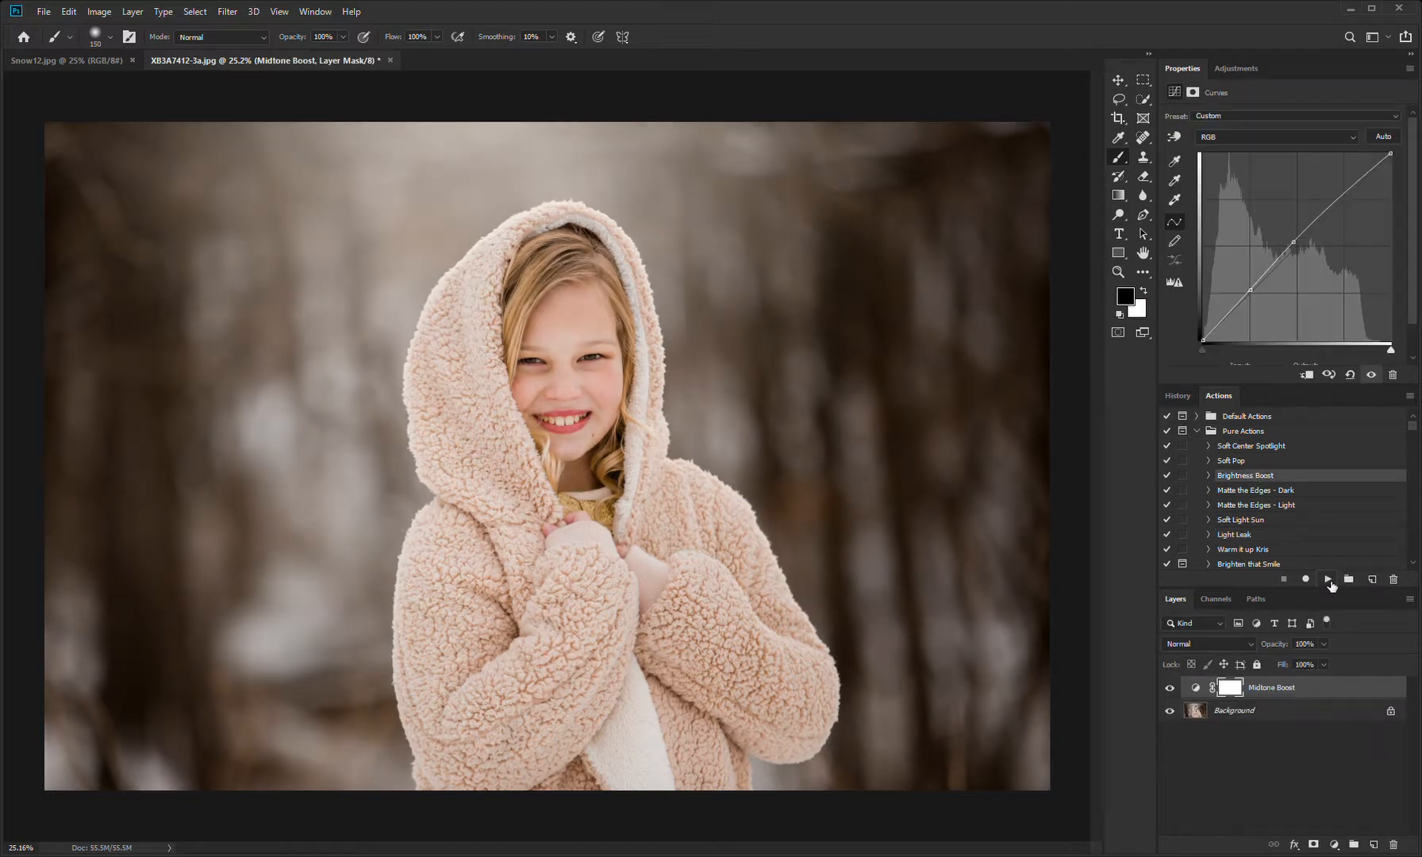
{"action": "left_click", "coordinate": [1171, 689]}
{"action": "left_click", "coordinate": [1172, 691]}
{"action": "left_click", "coordinate": [1172, 689]}
{"action": "left_click", "coordinate": [1172, 689]}
Step: Run the Soft Pop action on the Background layer, beneath the Midtone Boost layer, and select the Soft Pop layer
{"action": "left_click", "coordinate": [1243, 714]}
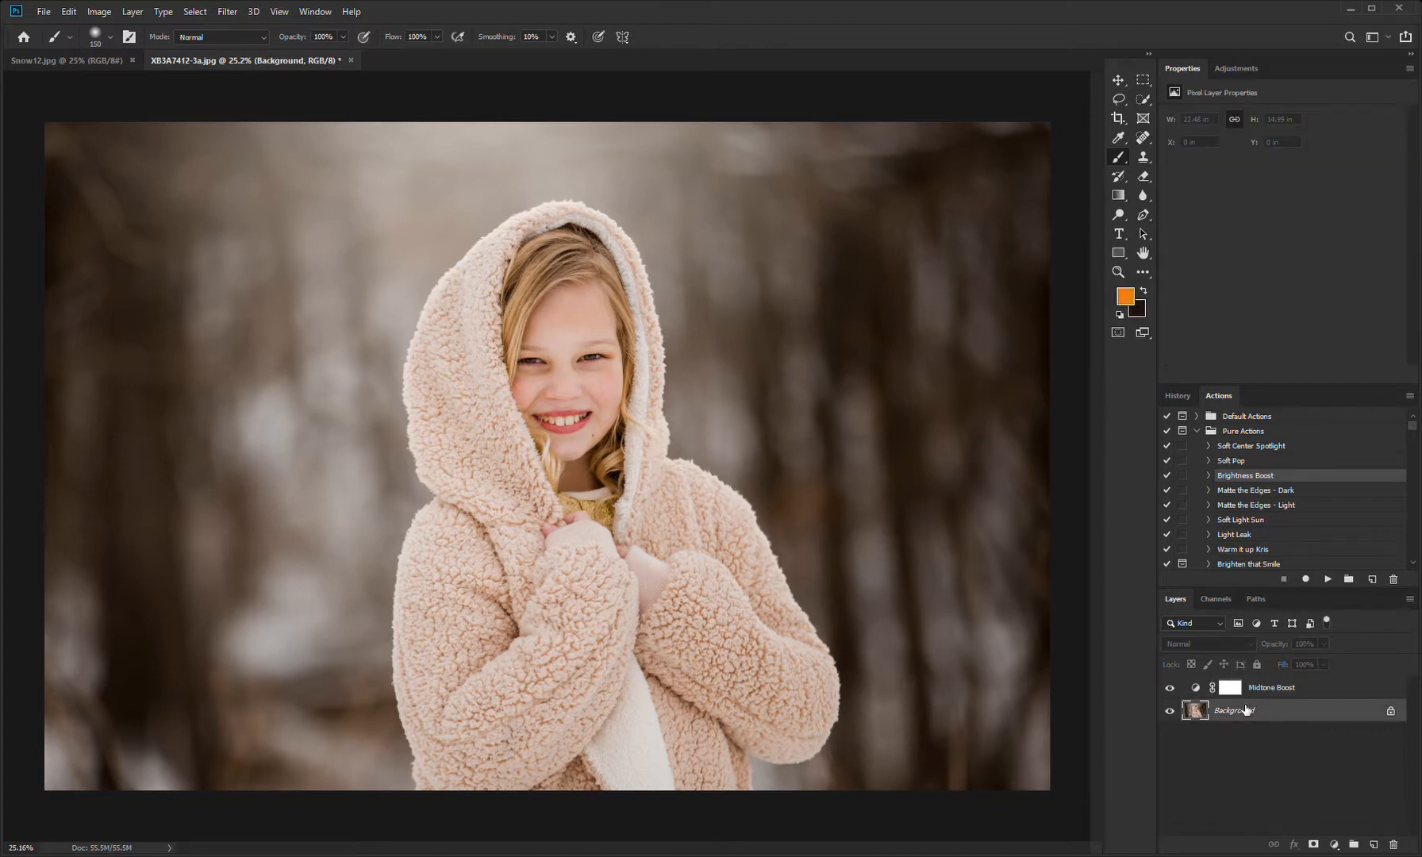
{"action": "left_click", "coordinate": [1244, 462]}
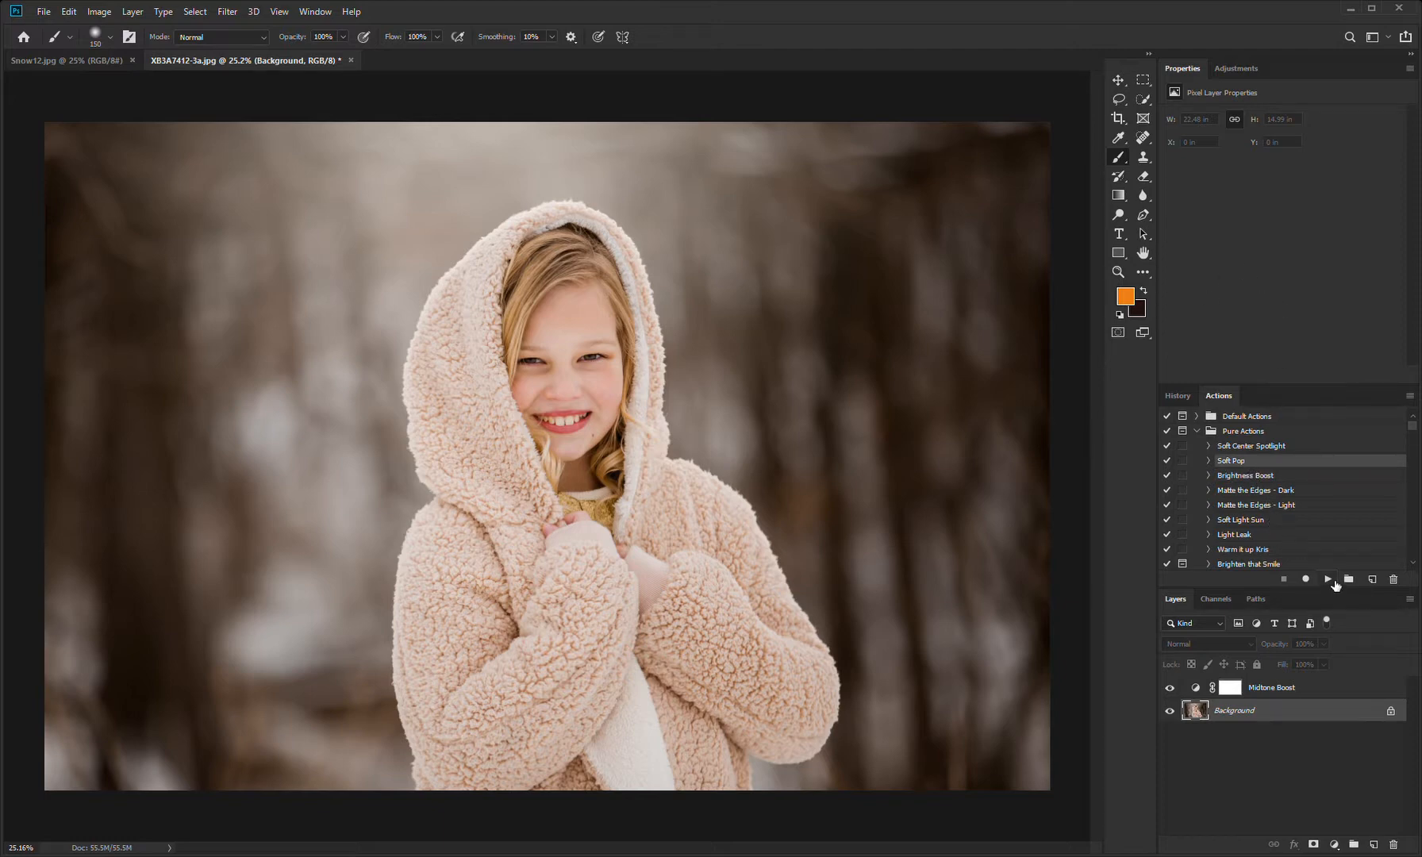
{"action": "left_click", "coordinate": [1329, 580]}
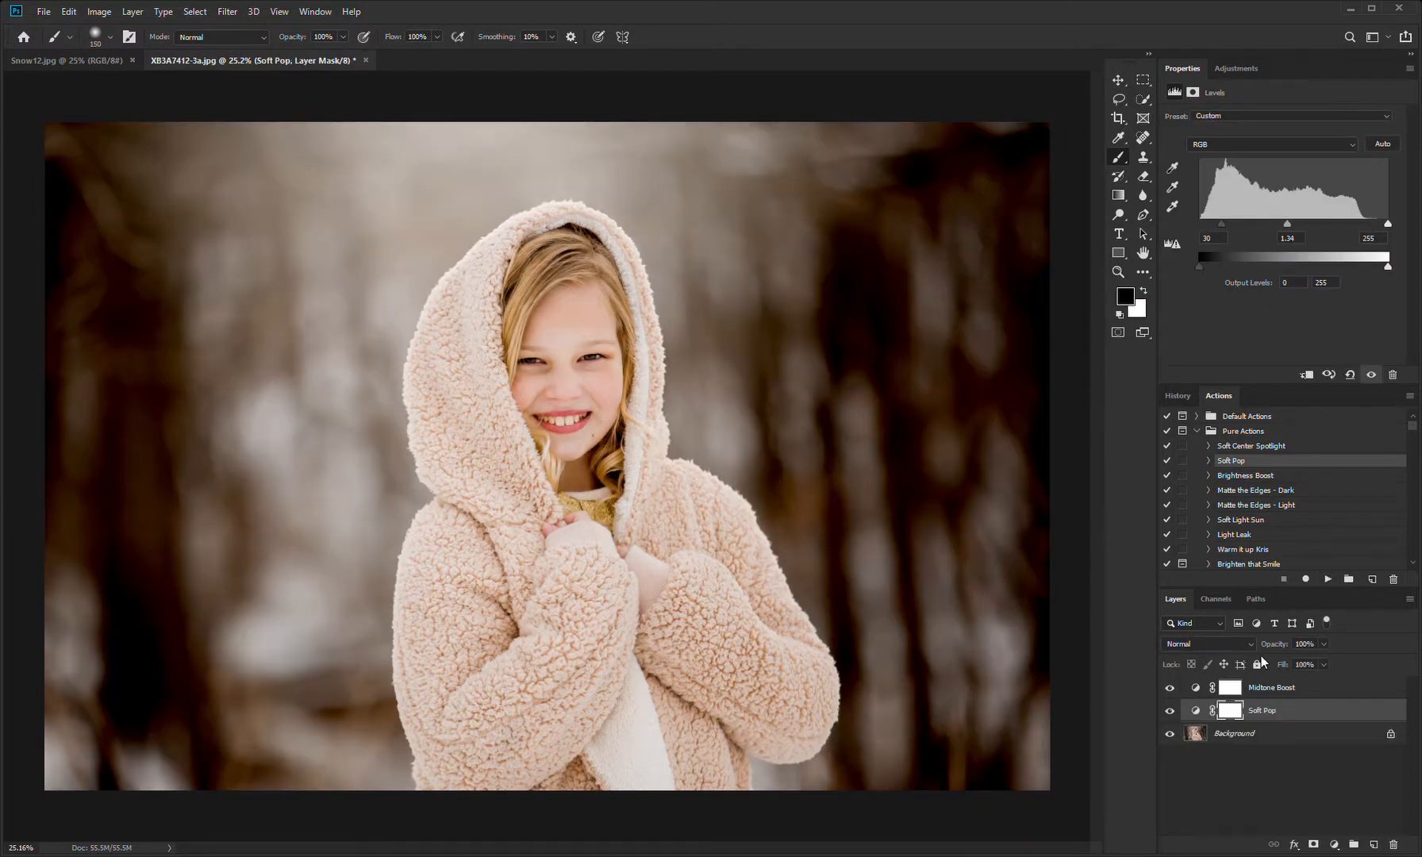
{"action": "left_click", "coordinate": [1270, 714]}
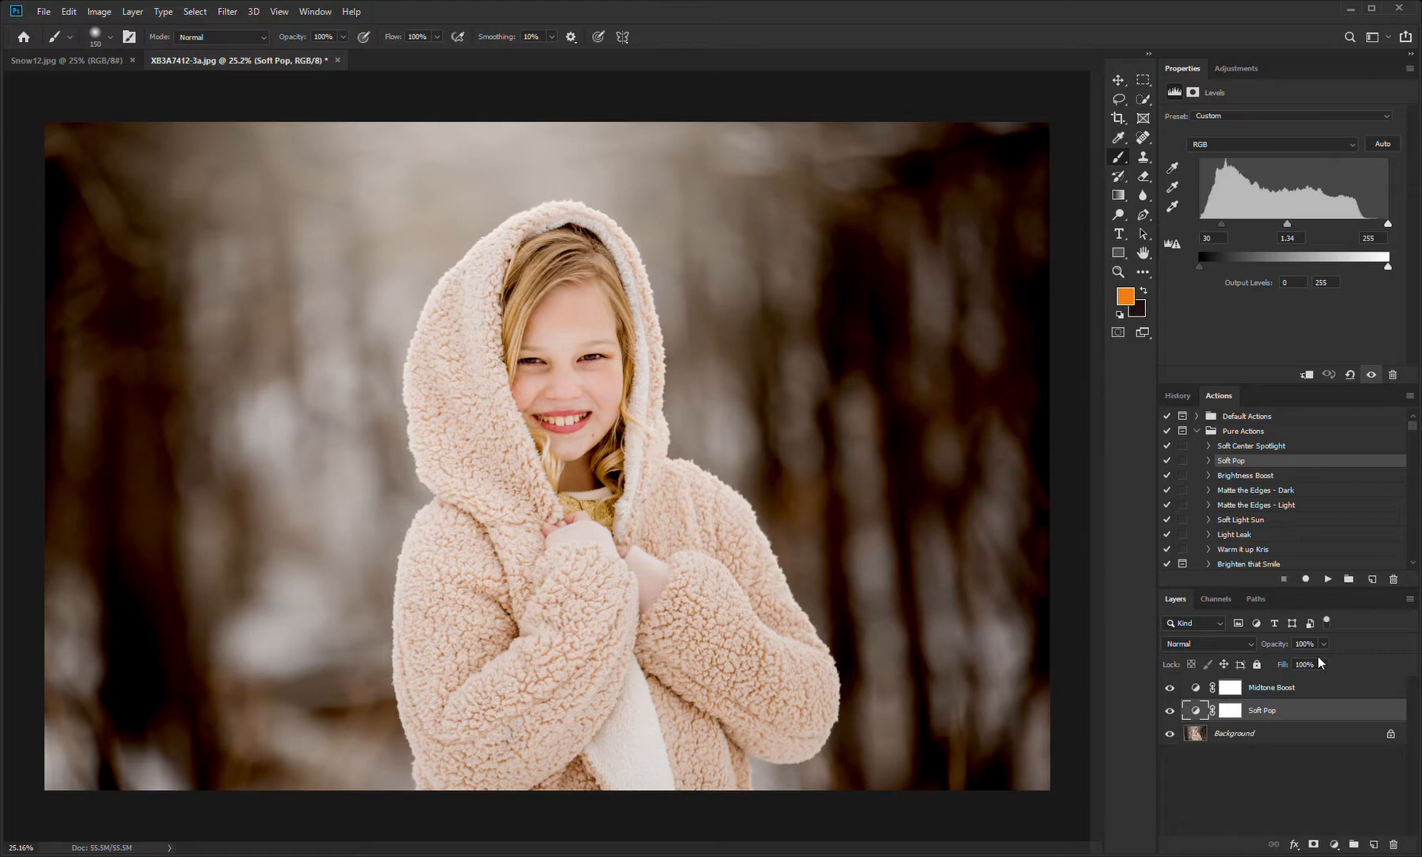
Step: Lower the Soft Pop layer's opacity to 51% and compare the photo with that layer hidden and shown
{"action": "left_click_drag", "start_coordinate": [1325, 647], "coordinate": [1295, 669]}
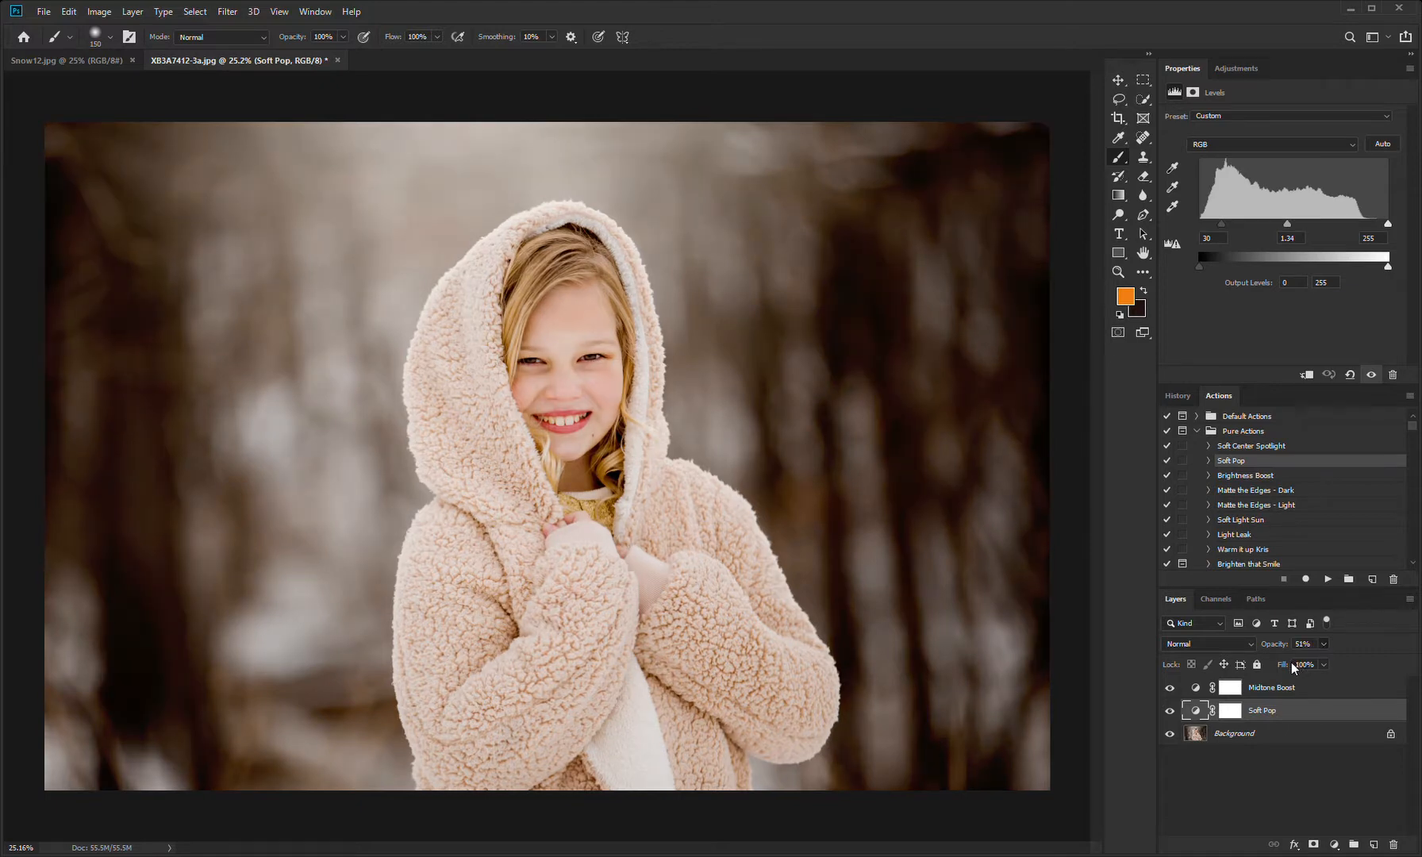
{"action": "left_click", "coordinate": [1169, 711]}
{"action": "left_click", "coordinate": [1170, 715]}
{"action": "left_click", "coordinate": [1170, 715]}
{"action": "left_click", "coordinate": [1172, 716]}
{"action": "left_click", "coordinate": [1172, 717]}
{"action": "left_click", "coordinate": [1171, 714]}
{"action": "left_click", "coordinate": [1174, 716]}
{"action": "left_click", "coordinate": [1170, 711]}
{"action": "left_click", "coordinate": [1170, 711]}
{"action": "left_click", "coordinate": [1171, 711]}
{"action": "left_click", "coordinate": [1171, 711]}
Step: On the Soft Pop mask, paint the background beside the girl with an 1800 px black brush at 50% opacity, and compare without Midtone Boost
{"action": "left_click", "coordinate": [1239, 713]}
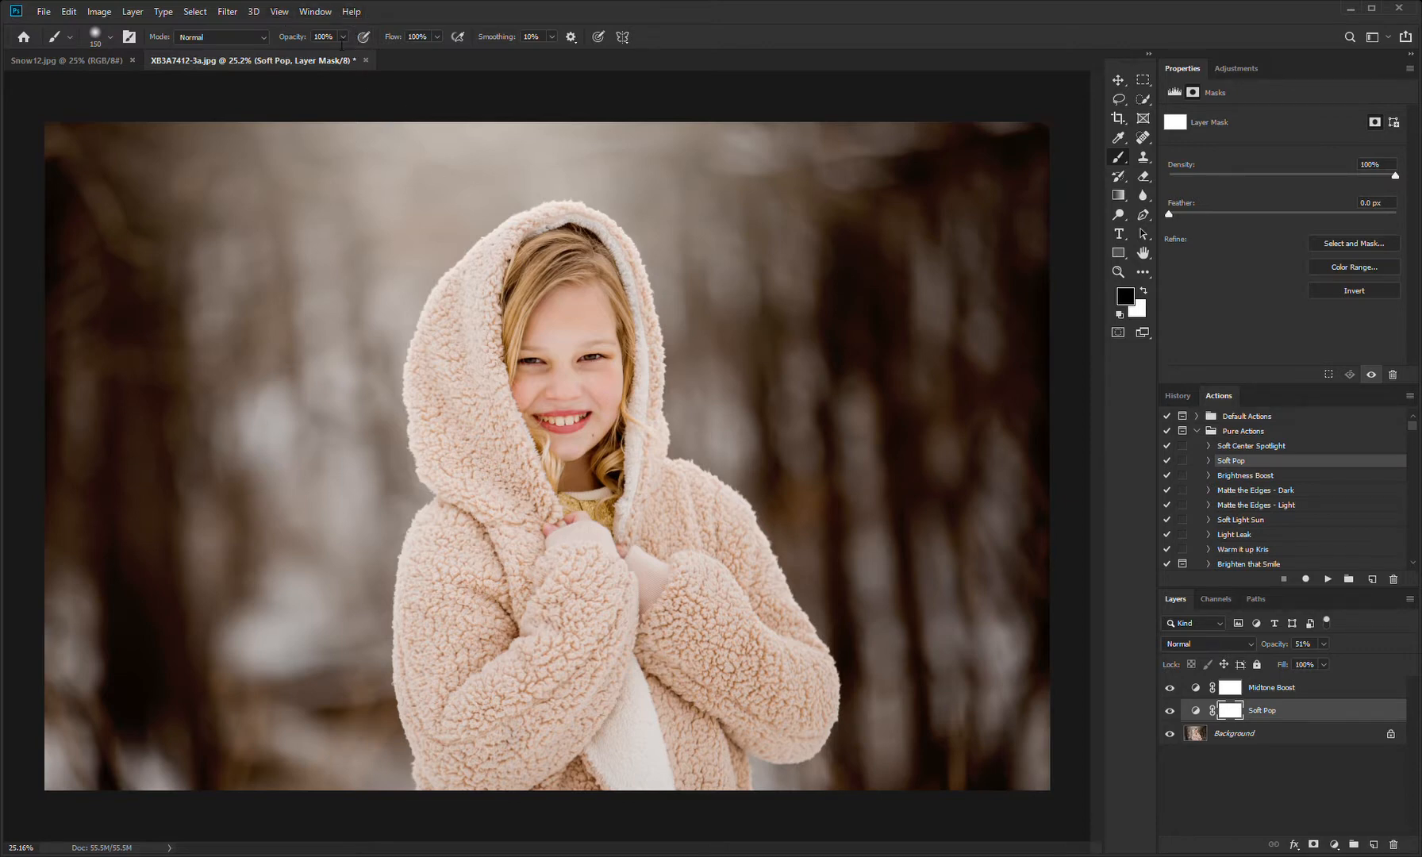
{"action": "key", "text": "5"}
{"action": "key", "text": "bracketright"}
{"action": "key", "text": "bracketright"}
{"action": "key", "text": "bracketright"}
{"action": "key", "text": "bracketright"}
{"action": "key", "text": "bracketright"}
{"action": "key", "text": "bracketright"}
{"action": "key", "text": "bracketright"}
{"action": "key", "text": "bracketright"}
{"action": "key", "text": "bracketright"}
{"action": "key", "text": "bracketright"}
{"action": "key", "text": "bracketright"}
{"action": "key", "text": "bracketright"}
{"action": "key", "text": "bracketright"}
{"action": "key", "text": "bracketright"}
{"action": "key", "text": "bracketright"}
{"action": "key", "text": "bracketright"}
{"action": "key", "text": "bracketright"}
{"action": "key", "text": "bracketright"}
{"action": "key", "text": "bracketright"}
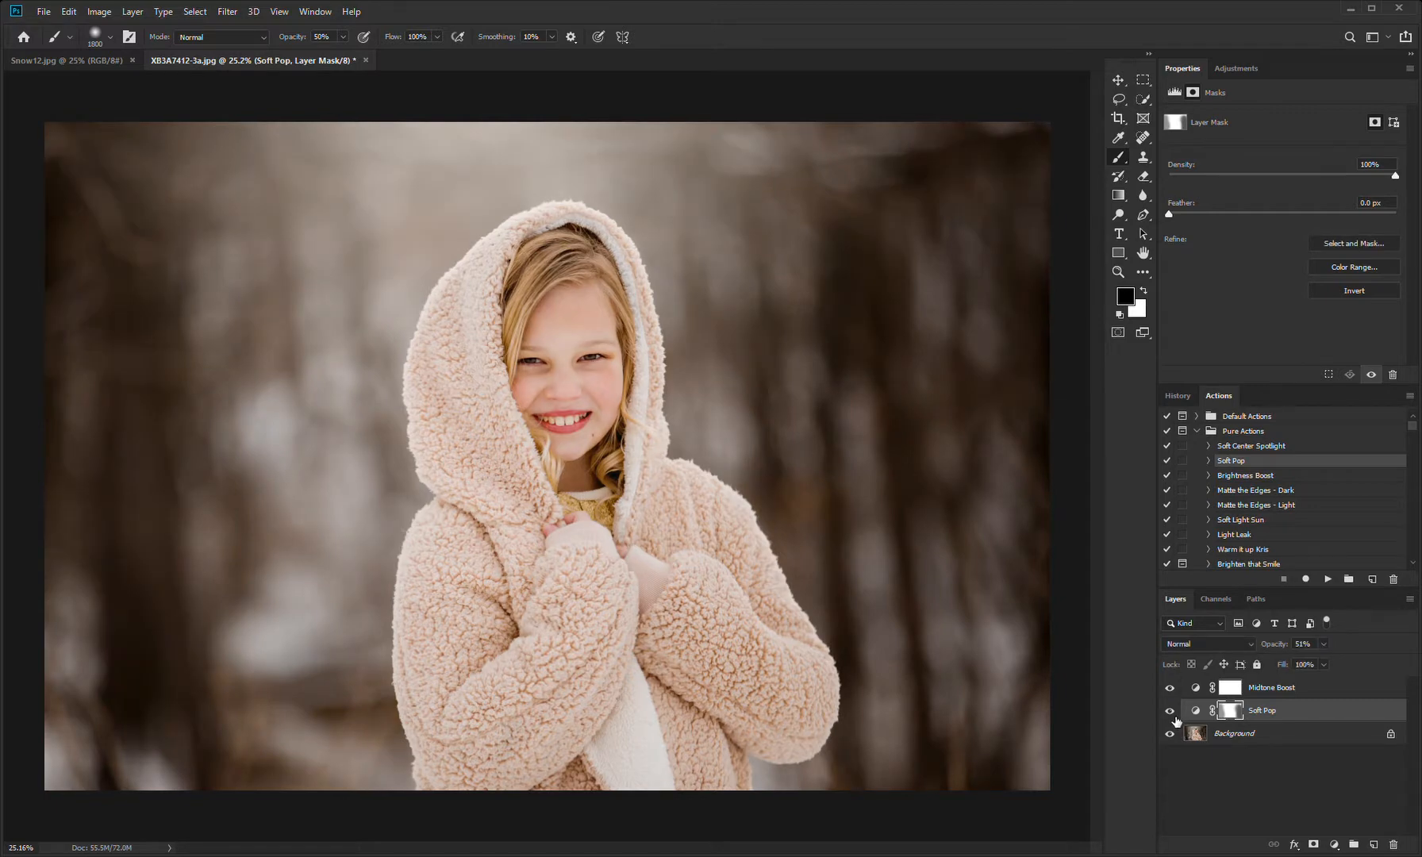
{"action": "left_click", "coordinate": [1171, 688]}
{"action": "left_click", "coordinate": [1172, 689]}
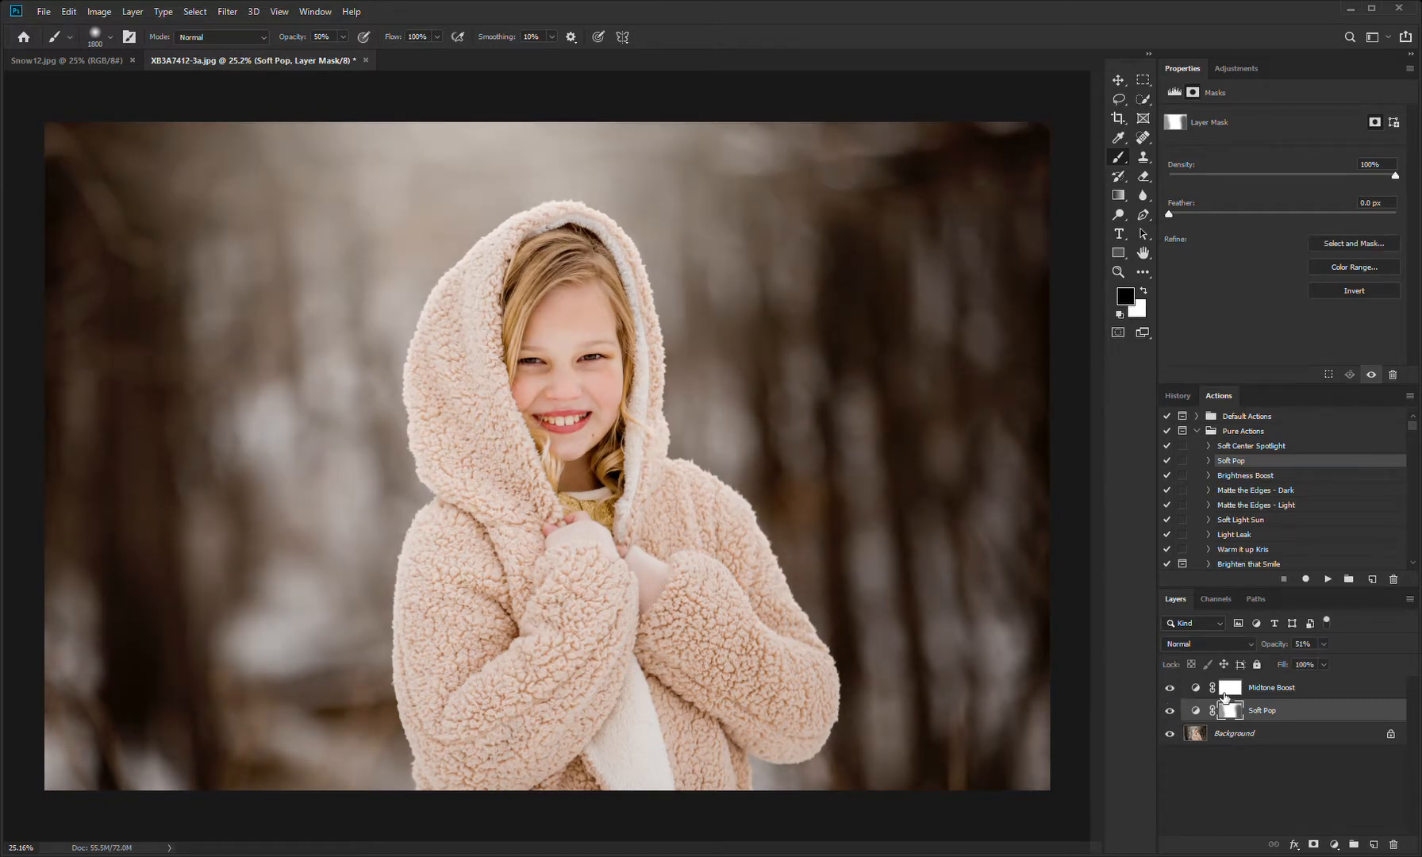
Step: Run the Soft Center Spotlight action on the Background layer and open its gradient fill to check the spotlight's placement
{"action": "left_click", "coordinate": [1264, 693]}
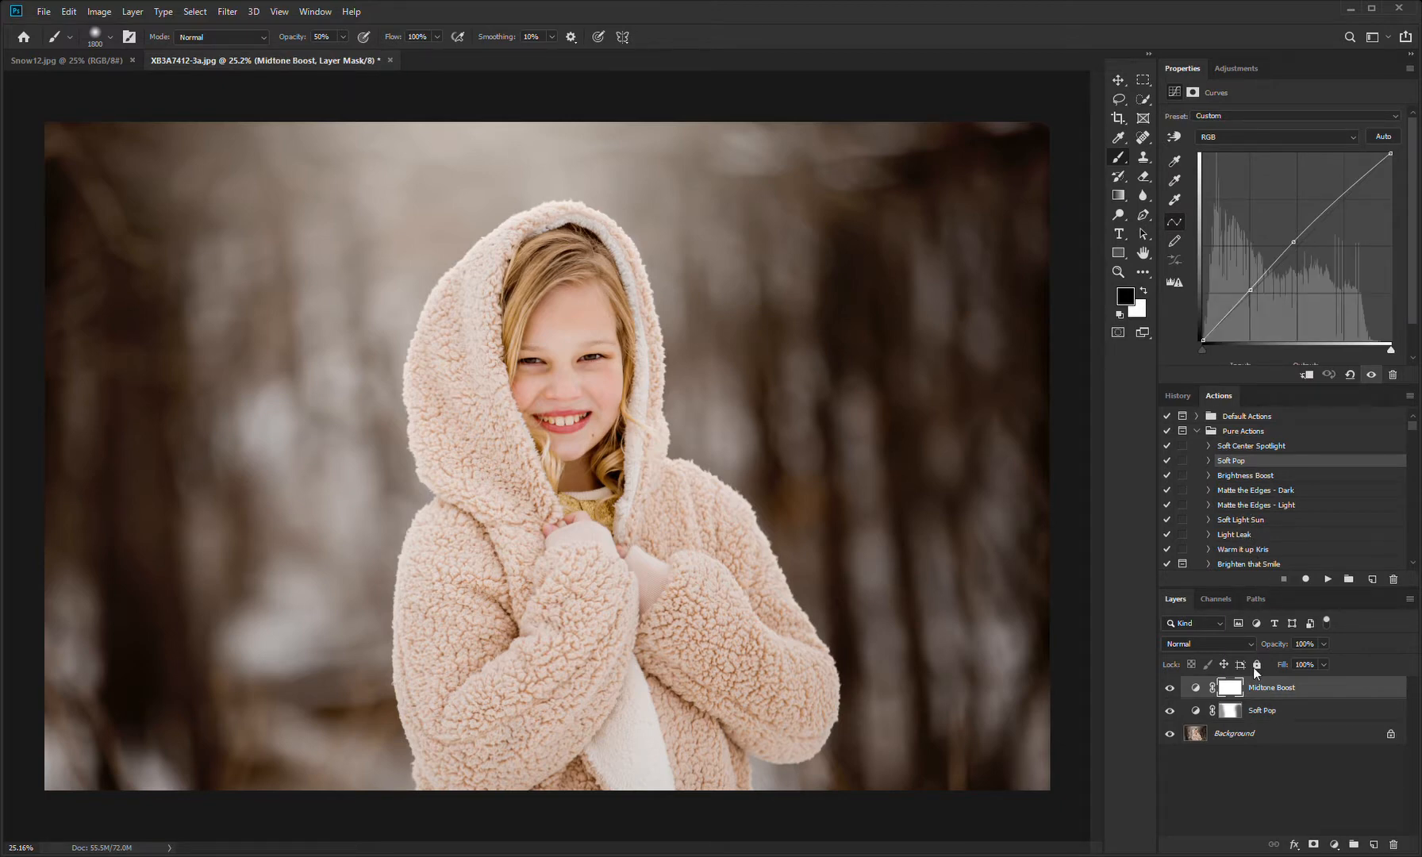
{"action": "left_click", "coordinate": [1243, 735]}
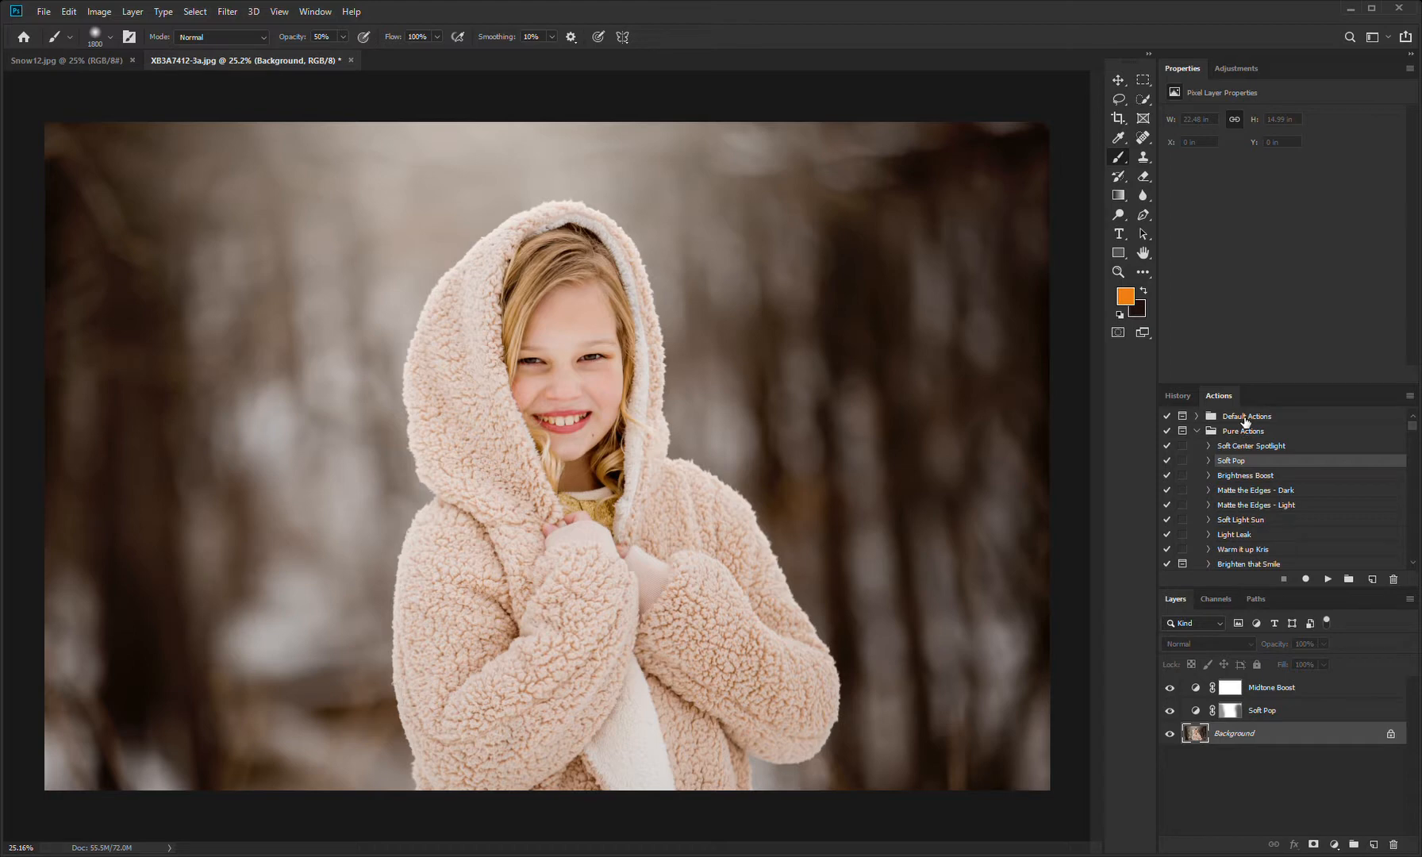
{"action": "left_click", "coordinate": [1284, 447]}
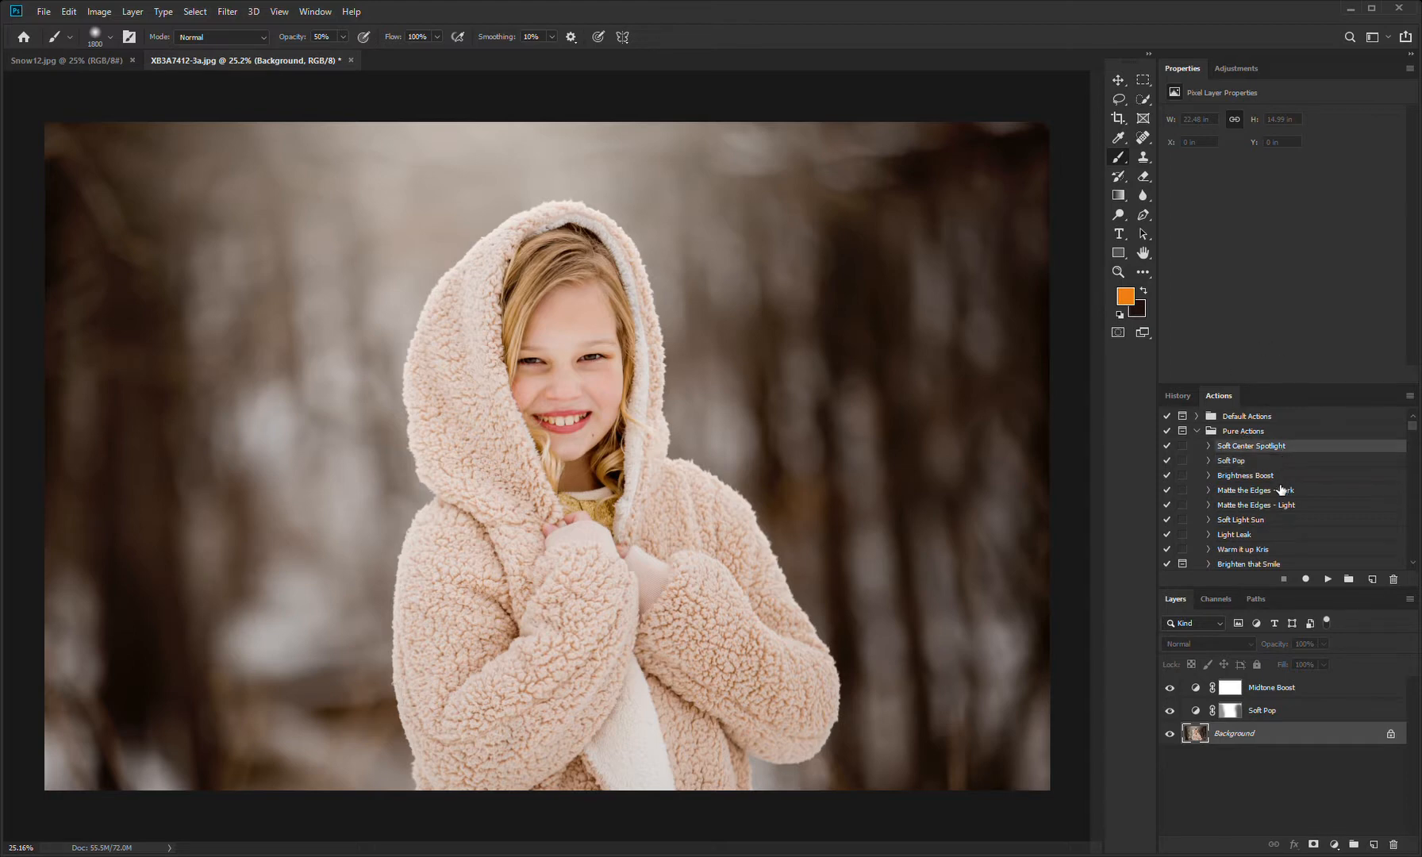
{"action": "left_click", "coordinate": [1336, 585]}
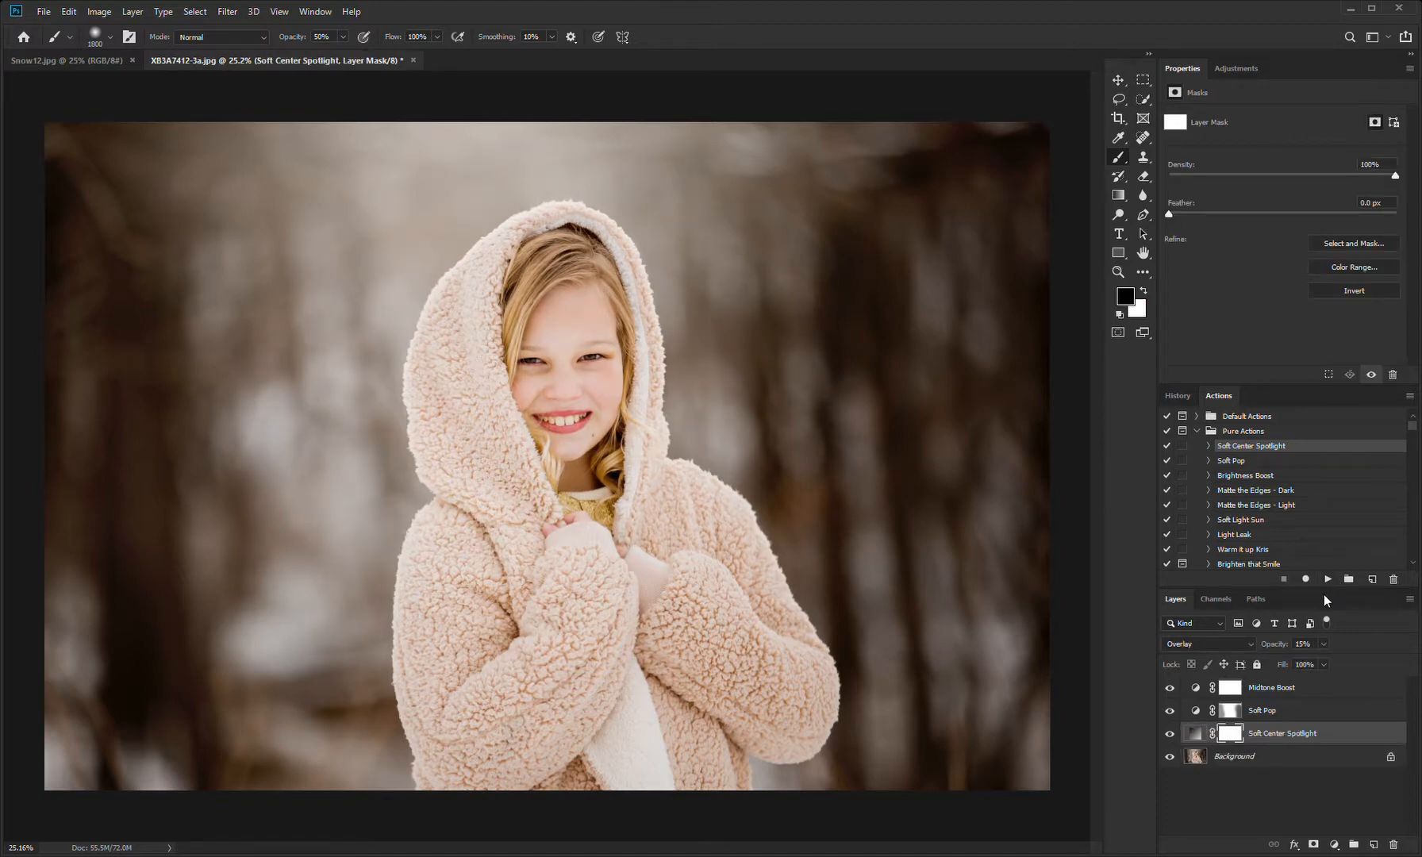
{"action": "double_click", "coordinate": [1195, 733]}
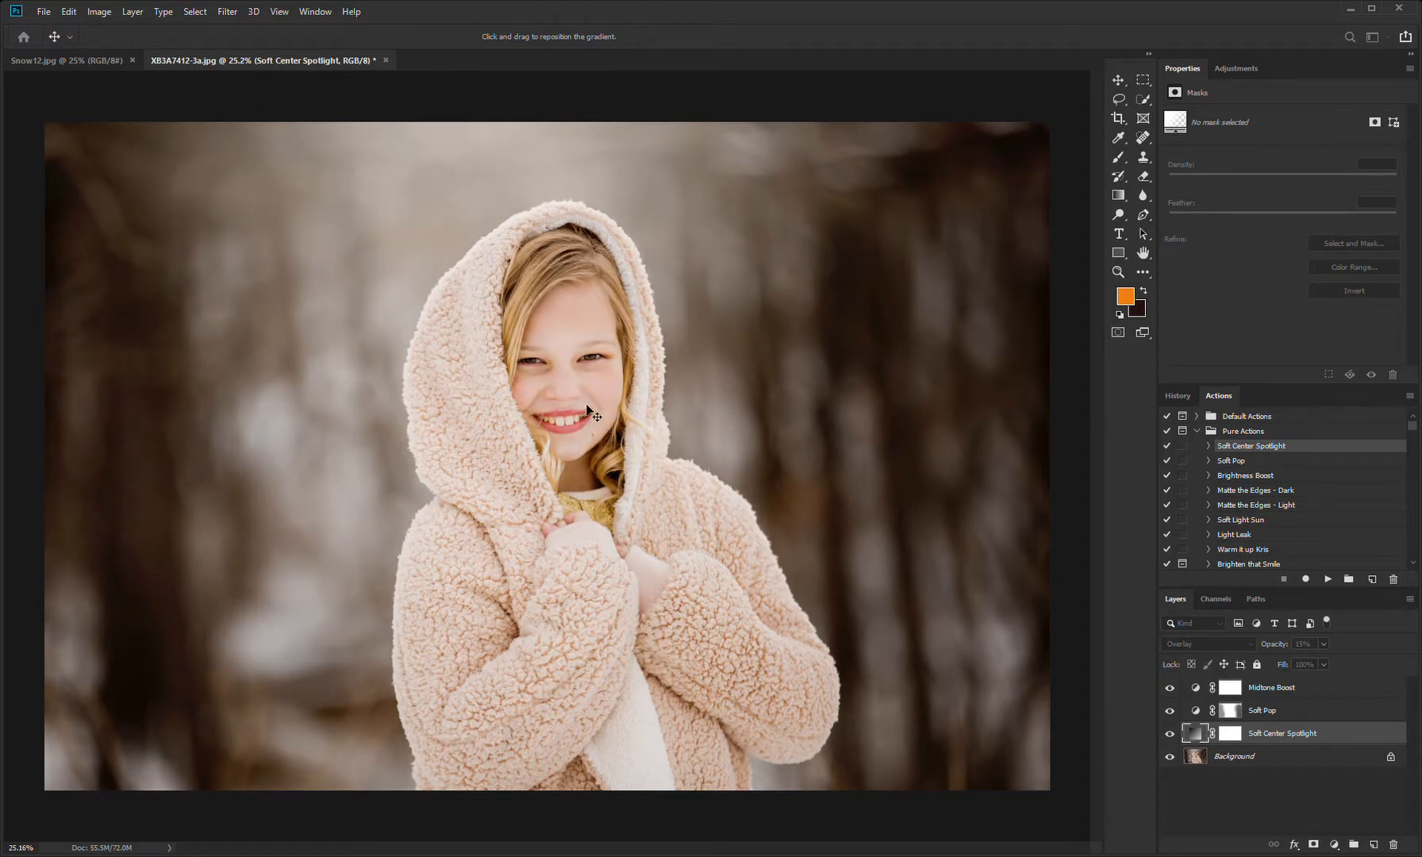
{"action": "key", "text": "b"}
Step: Compare the photo with the Soft Center Spotlight layer hidden and shown, and lower that layer's opacity to 7%
{"action": "left_click", "coordinate": [1172, 734]}
{"action": "left_click", "coordinate": [1173, 734]}
{"action": "left_click", "coordinate": [1174, 734]}
{"action": "left_click", "coordinate": [1174, 734]}
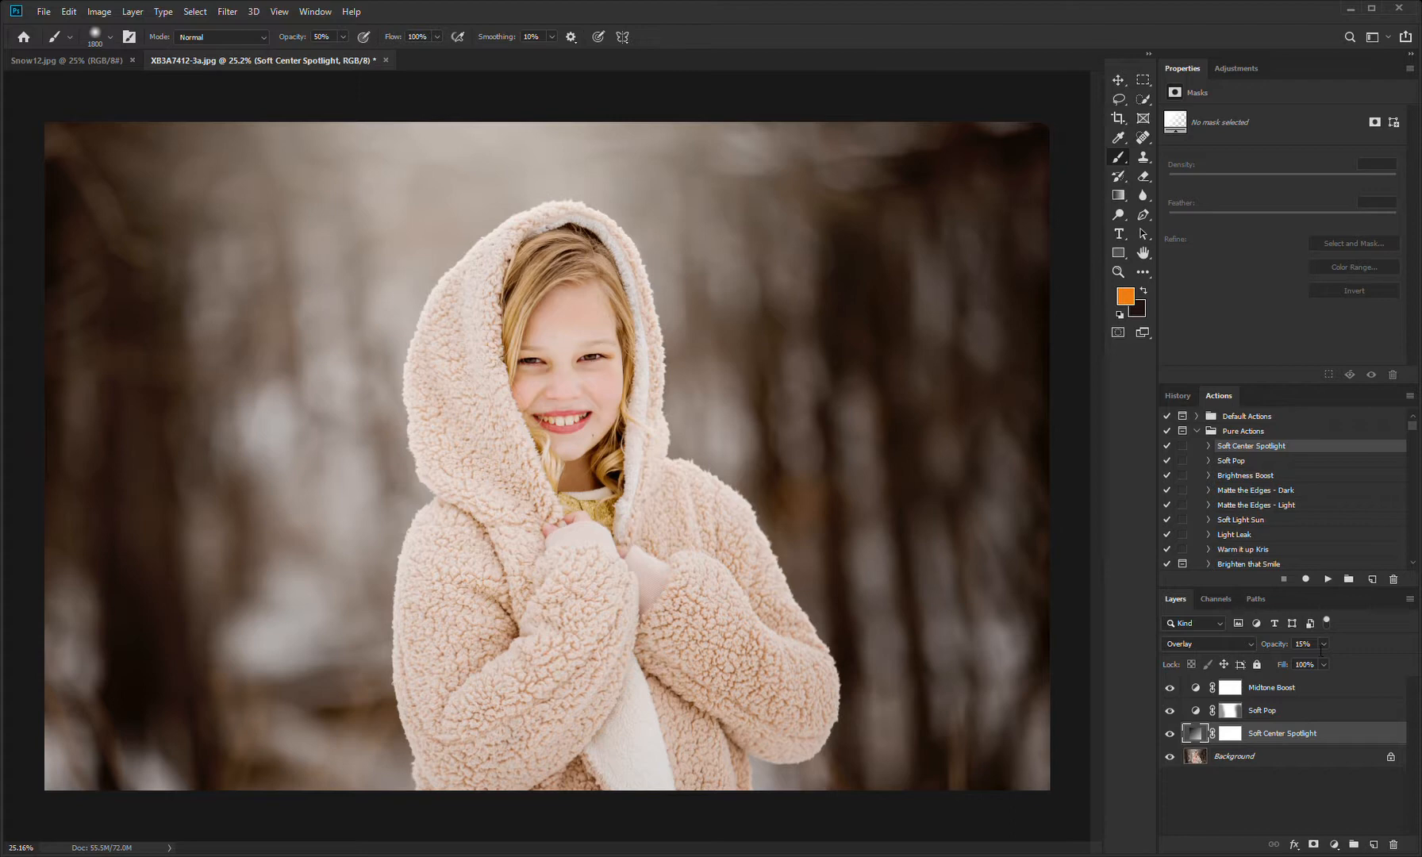
{"action": "left_click_drag", "start_coordinate": [1321, 658], "coordinate": [1317, 658]}
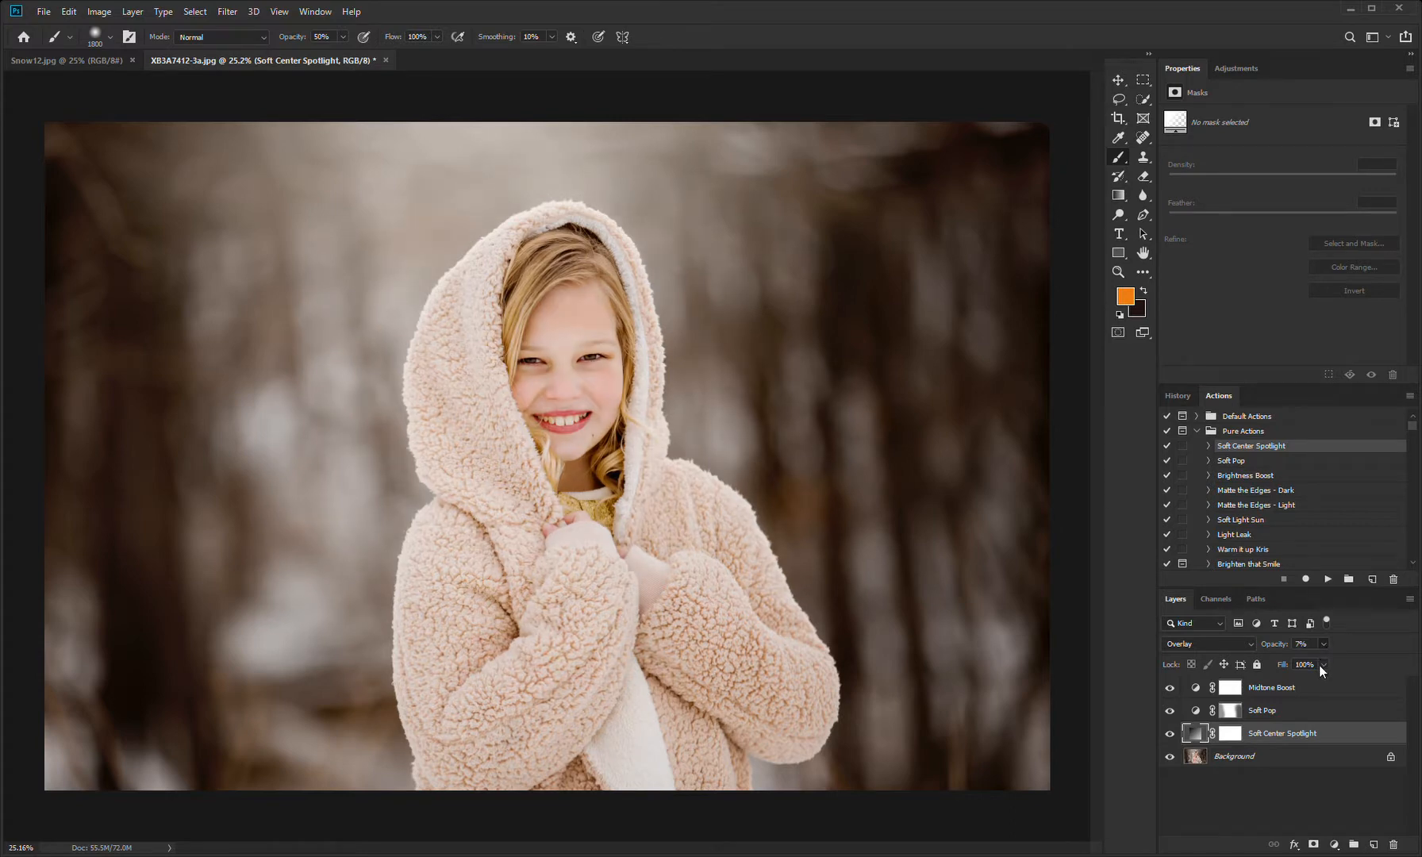
Step: Group the Soft Center Spotlight, Soft Pop and Midtone Boost layers and compare the photo with the group hidden and shown
{"action": "left_click", "coordinate": [1295, 755]}
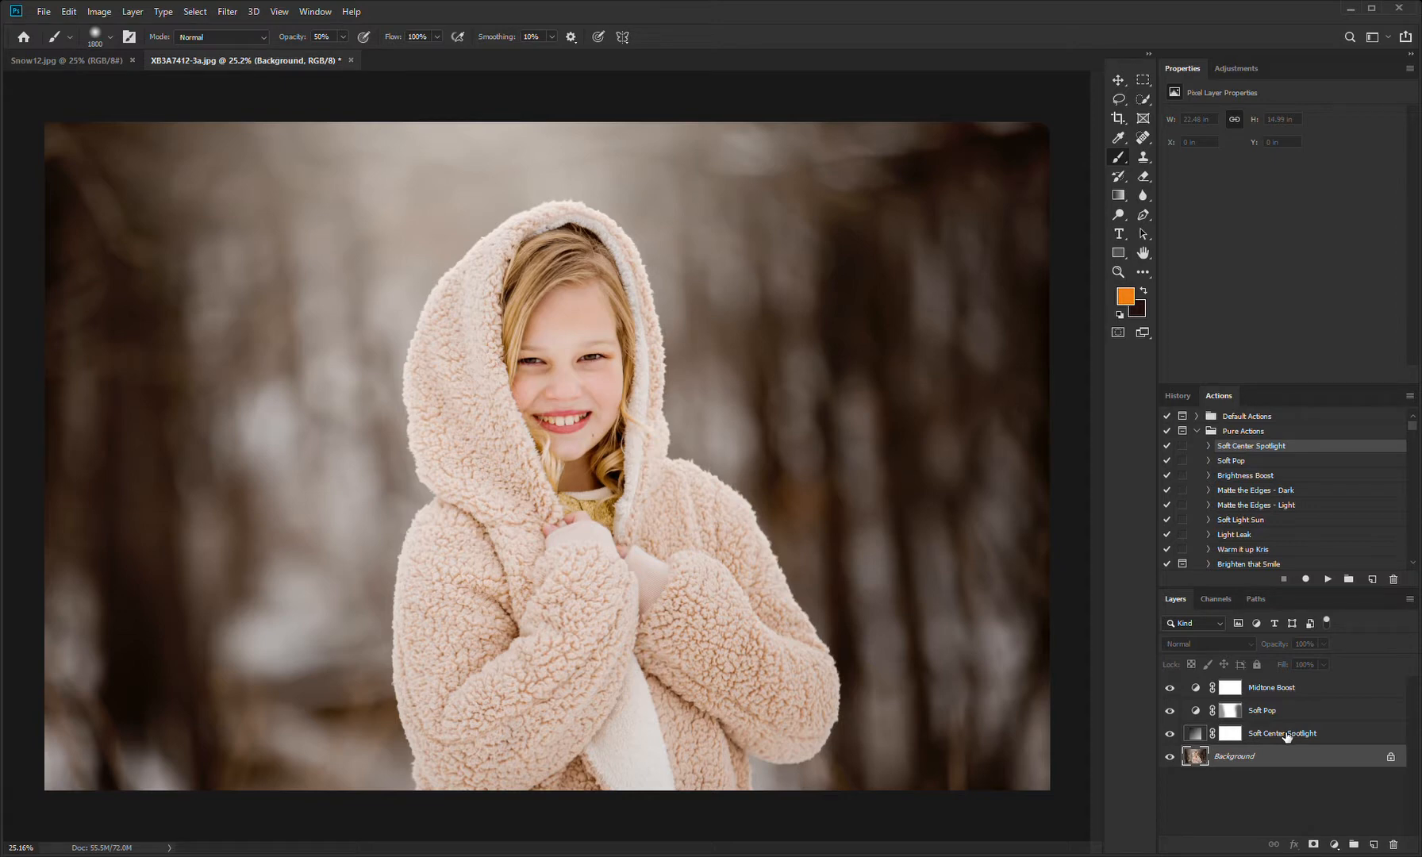
{"action": "left_click", "coordinate": [1286, 737]}
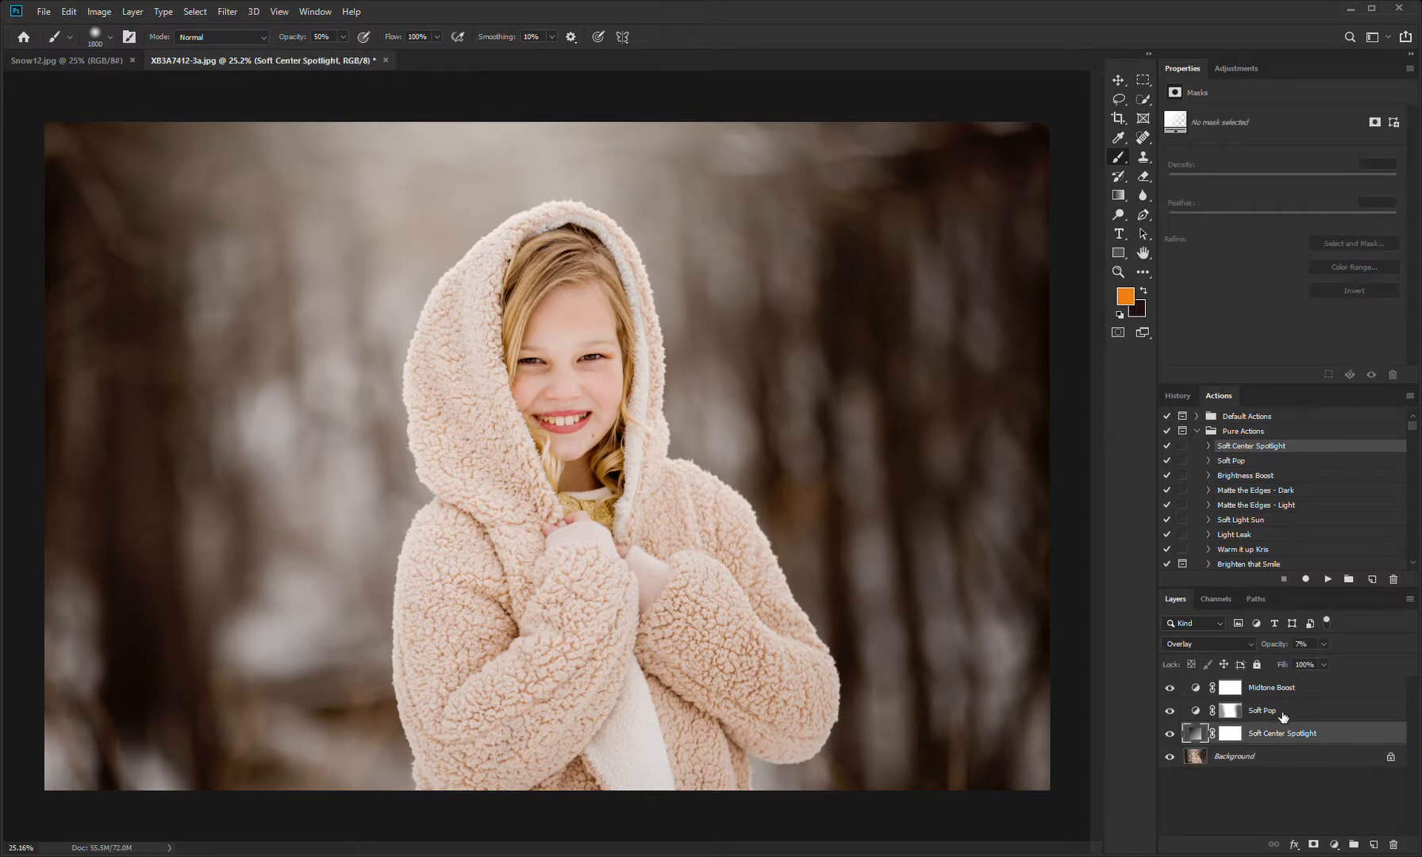
{"action": "left_click", "coordinate": [1285, 715], "text": "shift"}
{"action": "left_click", "coordinate": [1295, 696], "text": "shift"}
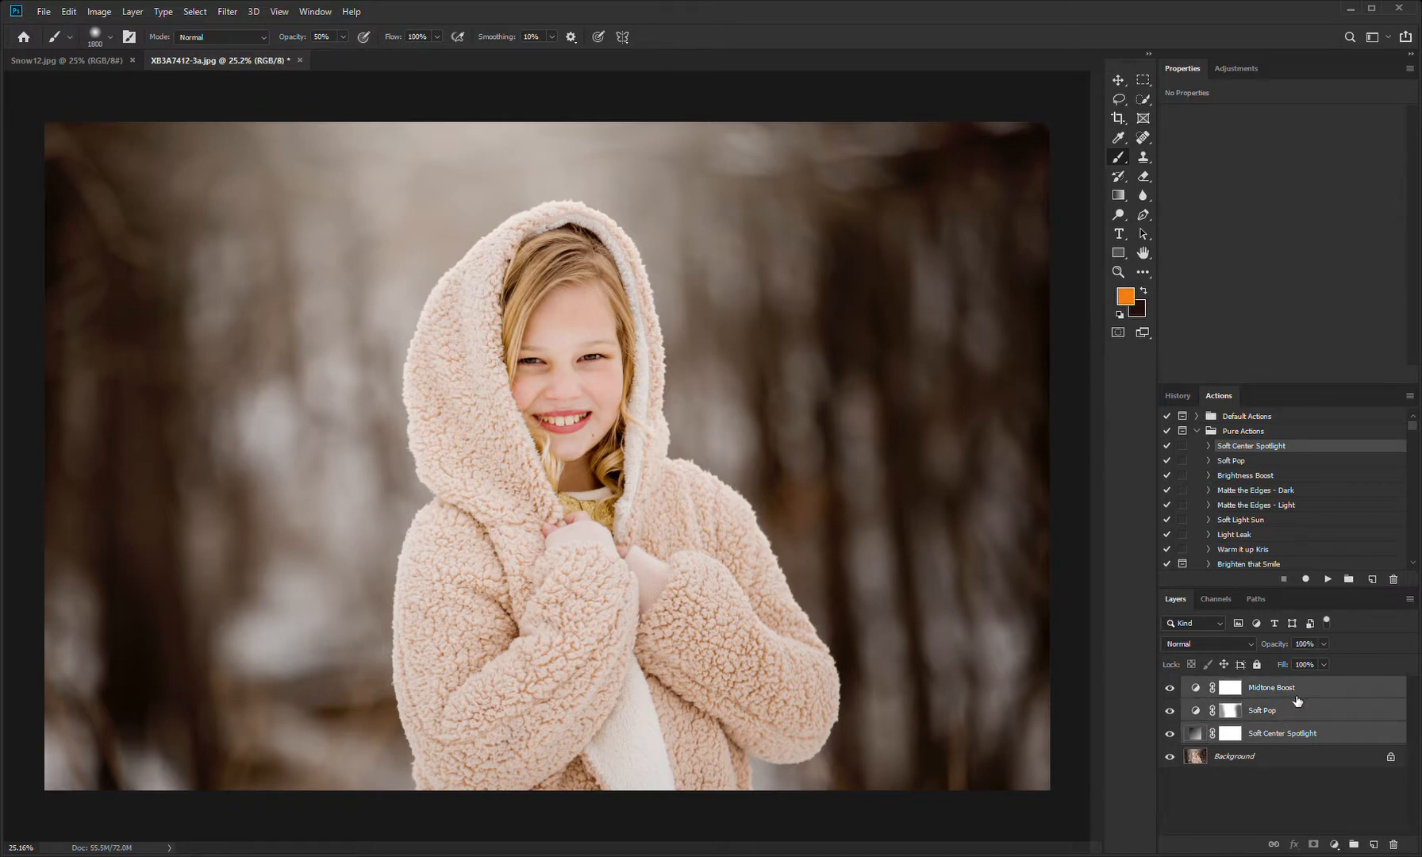
{"action": "left_click_drag", "start_coordinate": [1338, 738], "coordinate": [1354, 844]}
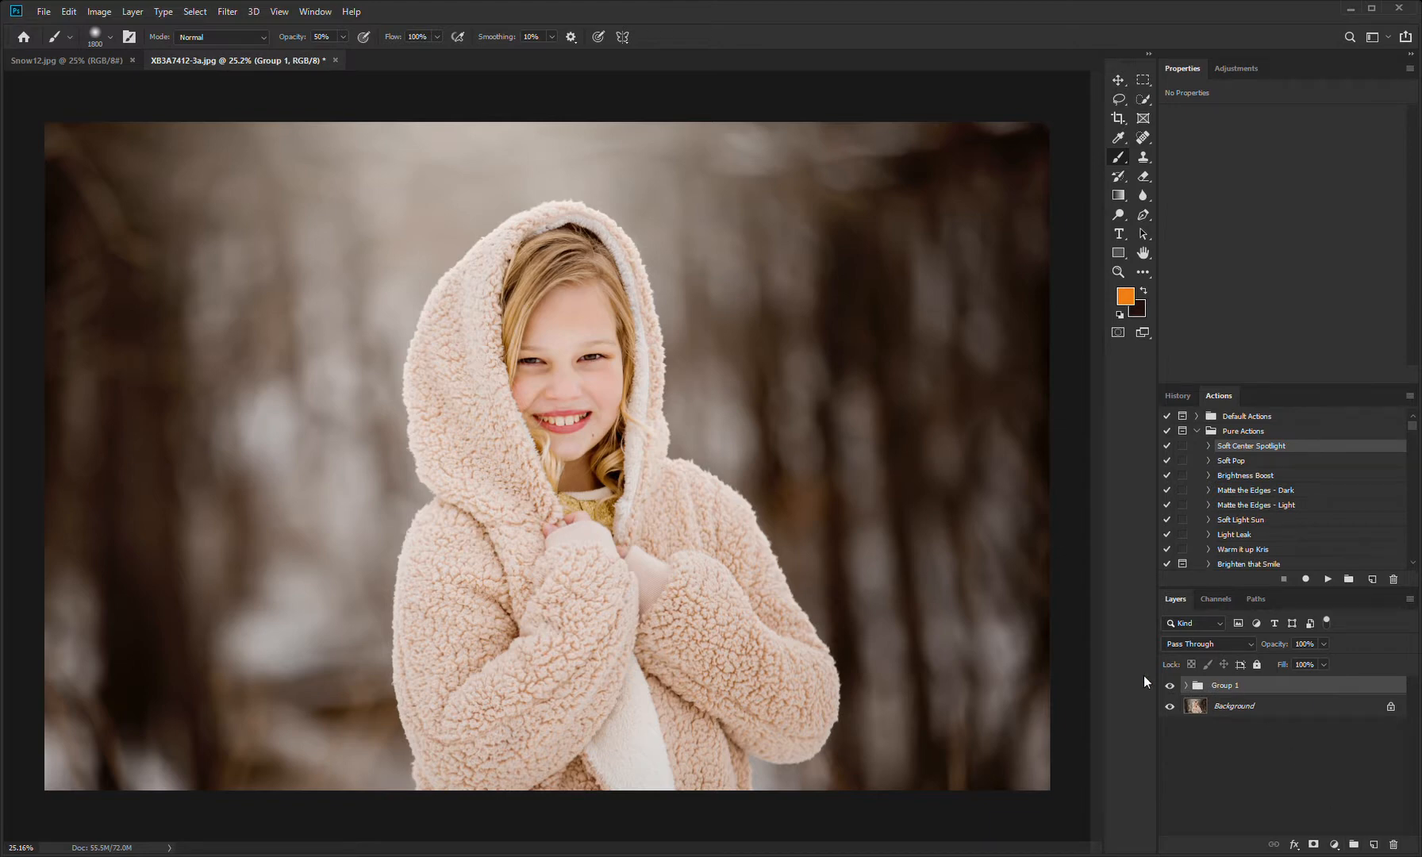
{"action": "left_click", "coordinate": [1176, 688]}
{"action": "left_click", "coordinate": [1175, 687]}
{"action": "left_click", "coordinate": [1176, 687]}
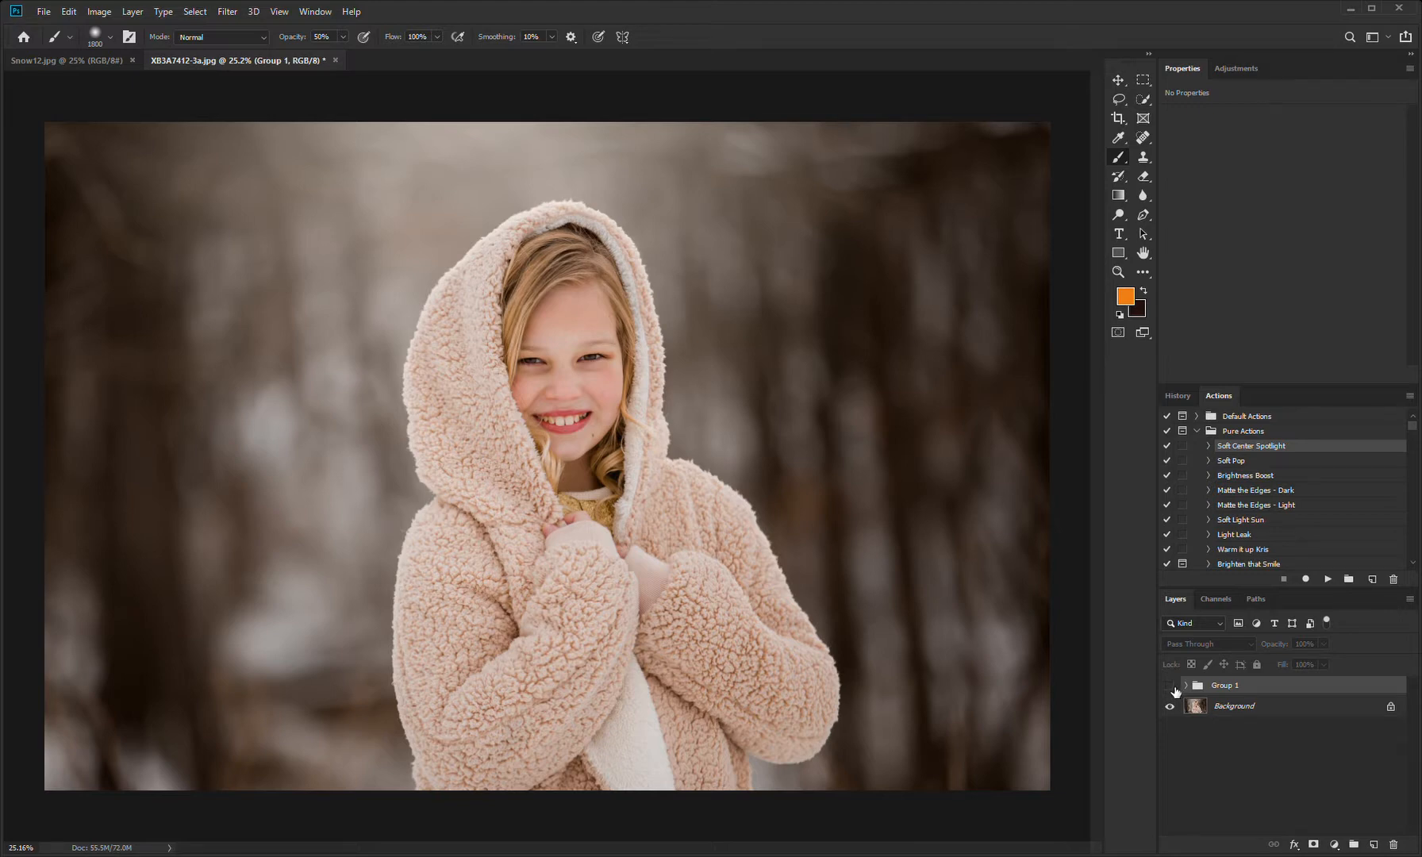
{"action": "left_click", "coordinate": [1175, 688]}
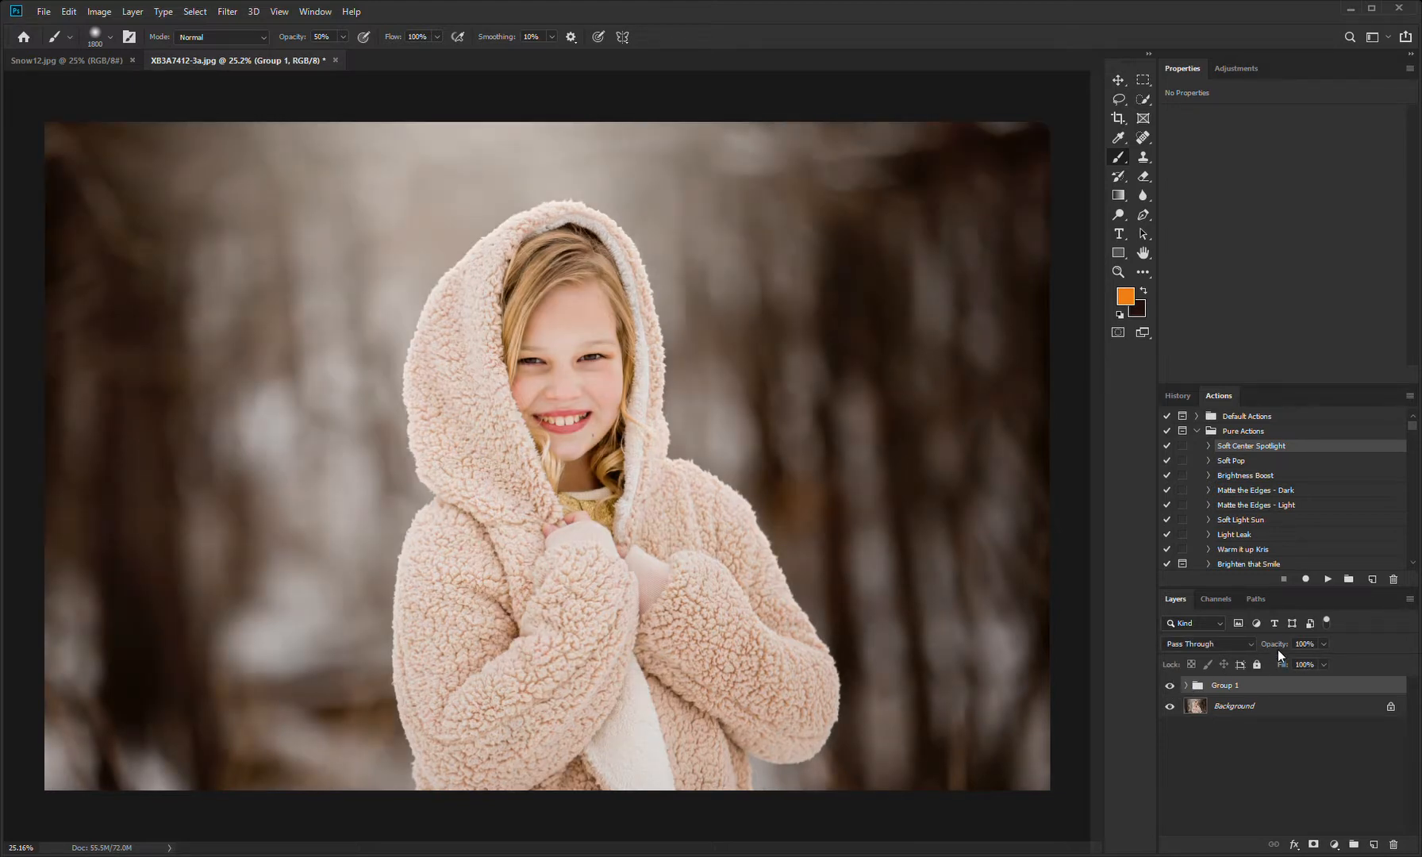
Step: Lower the layer group's opacity to 80%, checking it against the hidden group, and flatten the image
{"action": "left_click_drag", "start_coordinate": [1322, 645], "coordinate": [1298, 667]}
{"action": "left_click", "coordinate": [1171, 687]}
{"action": "left_click", "coordinate": [1175, 691]}
{"action": "left_click", "coordinate": [1171, 687]}
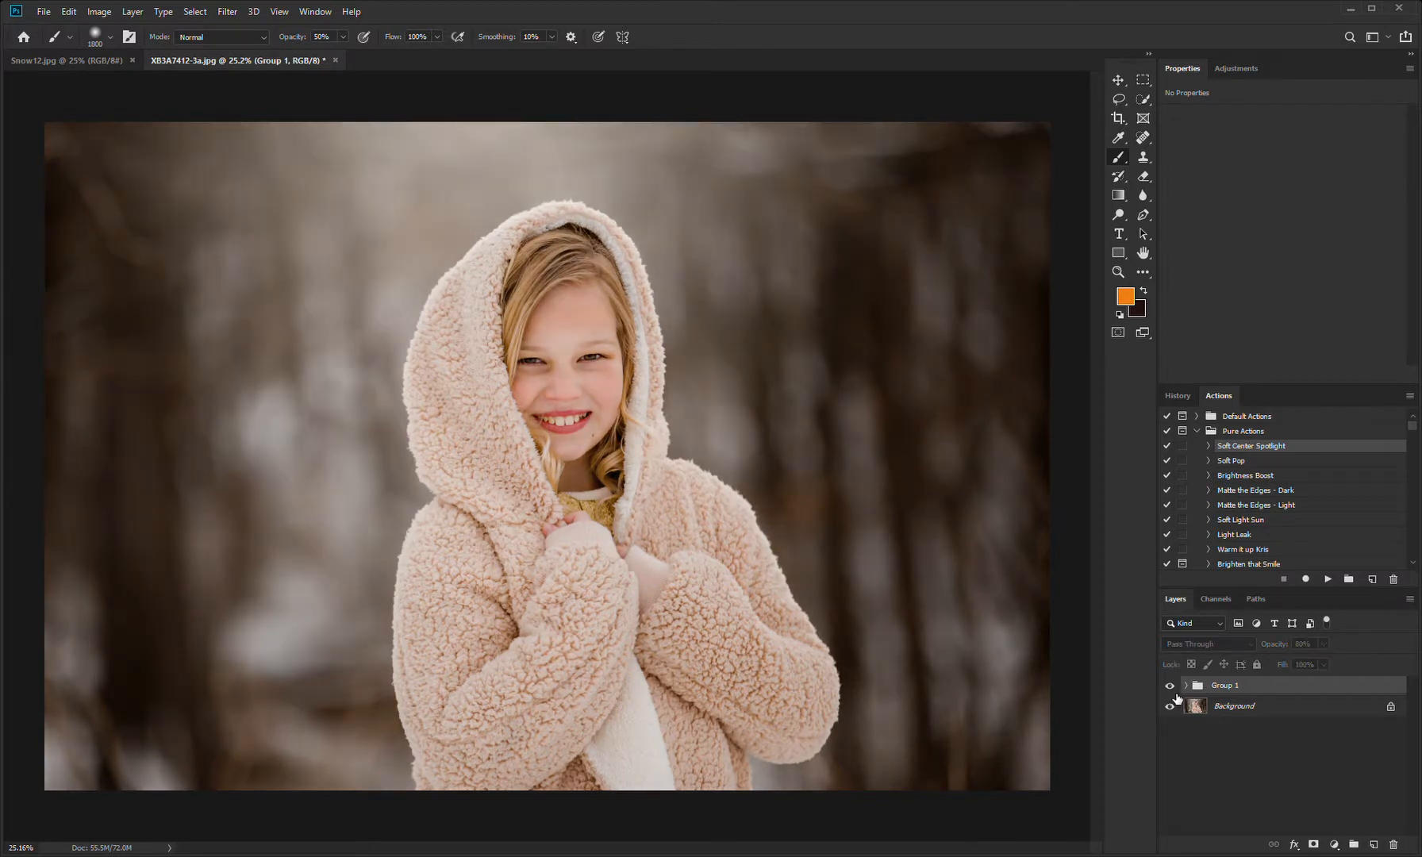
{"action": "left_click", "coordinate": [1171, 687]}
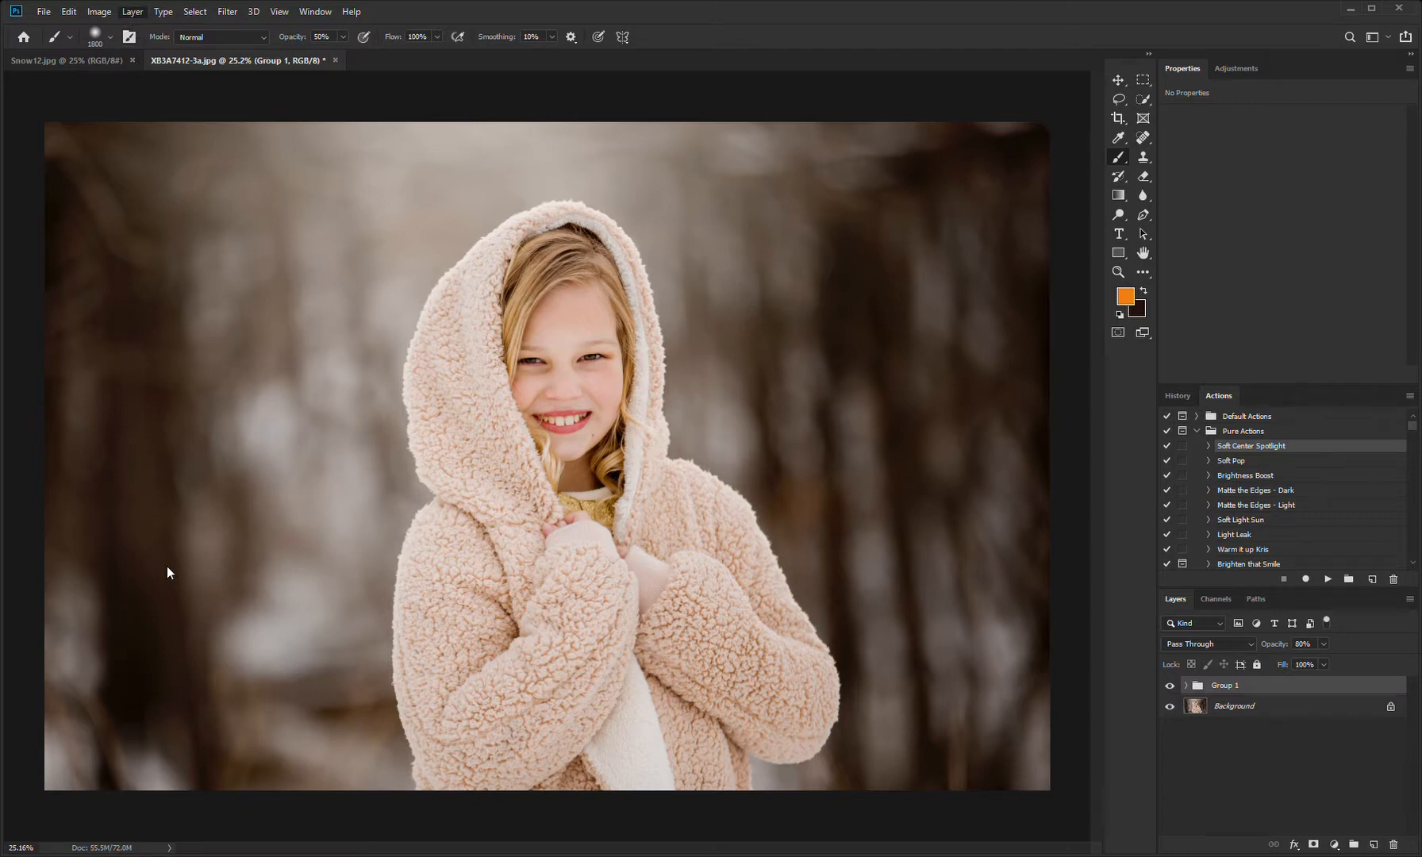
{"action": "key", "text": "ctrl+shift+e"}
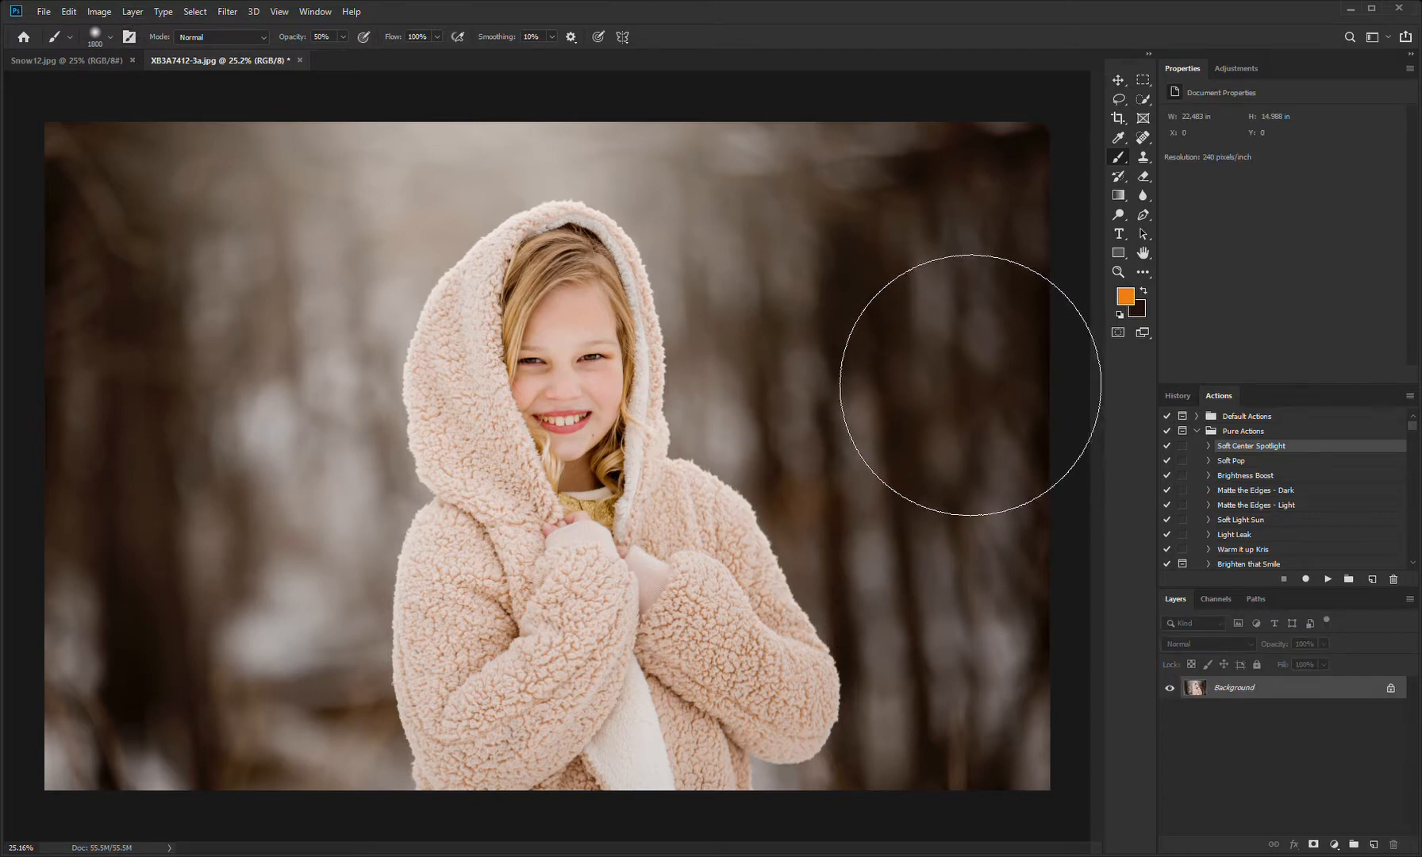
Step: Soften the shadows under both eyes with the Clone Stamp at 40% opacity and 40% flow, using a 50 px brush for the last strokes
{"action": "key", "text": "ctrl+plus"}
{"action": "key", "text": "ctrl+plus"}
{"action": "key", "text": "ctrl+plus"}
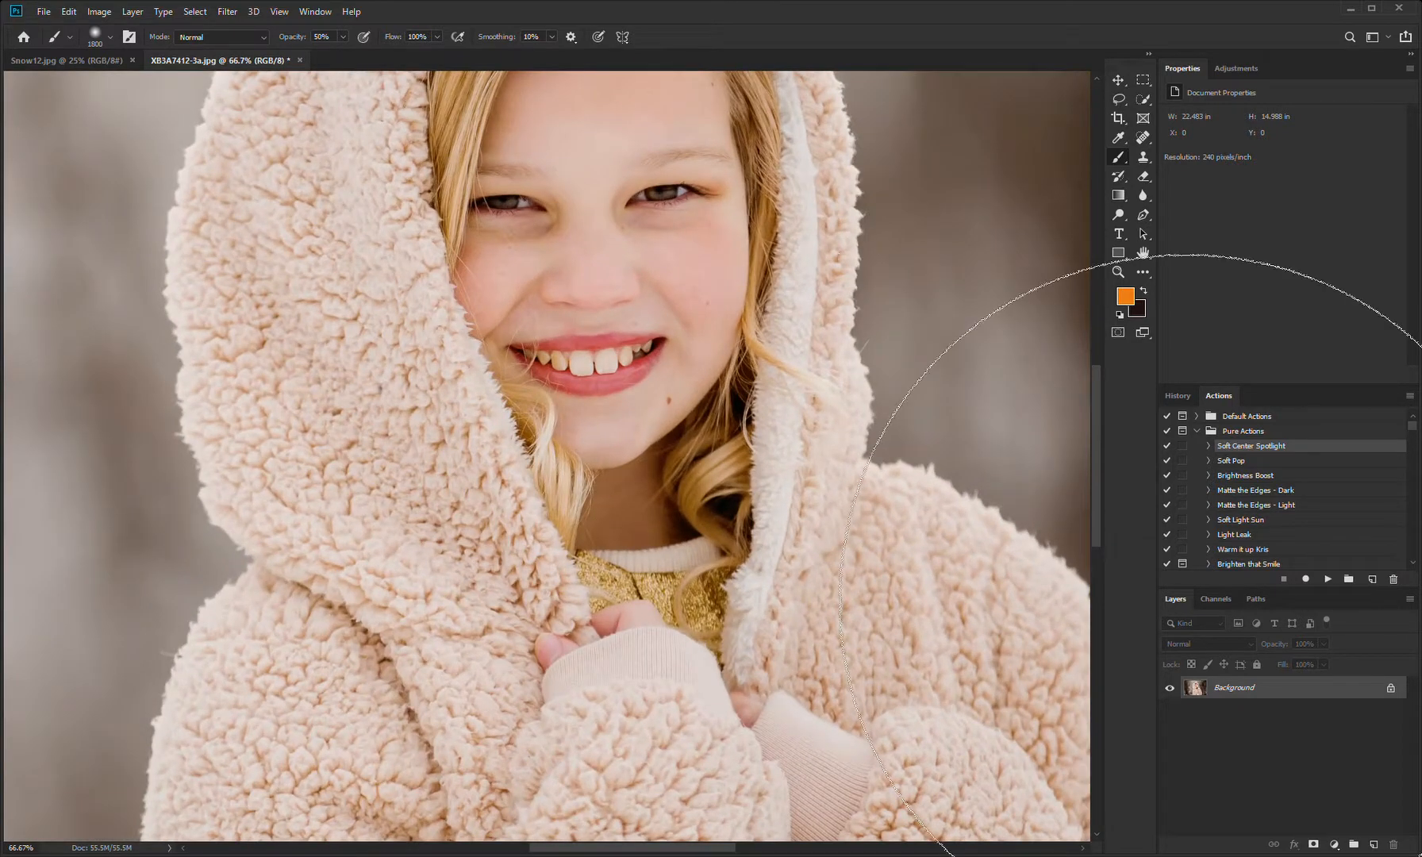
{"action": "left_click_drag", "start_coordinate": [708, 361], "coordinate": [711, 505]}
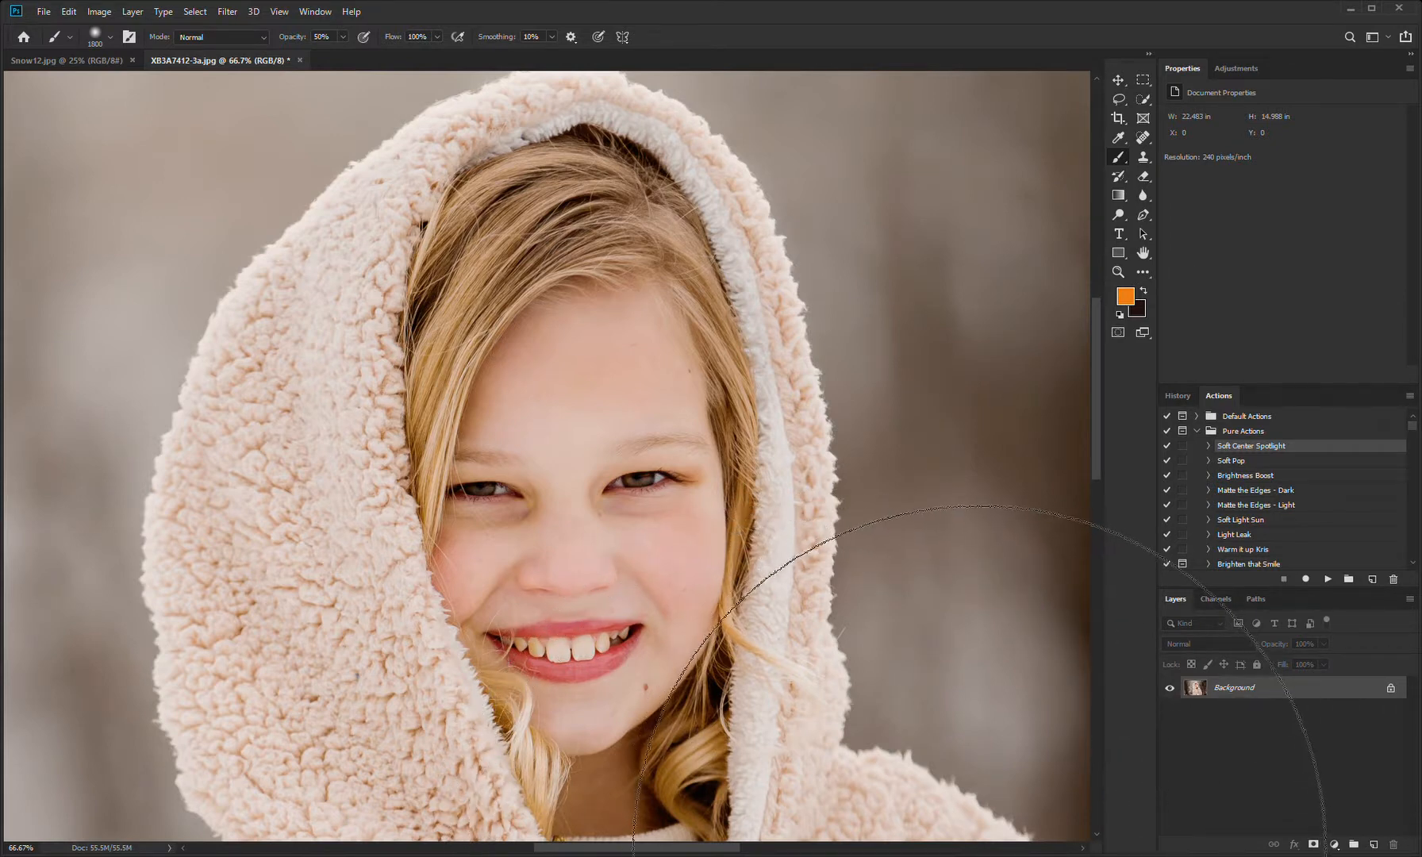
{"action": "left_click", "coordinate": [1143, 157]}
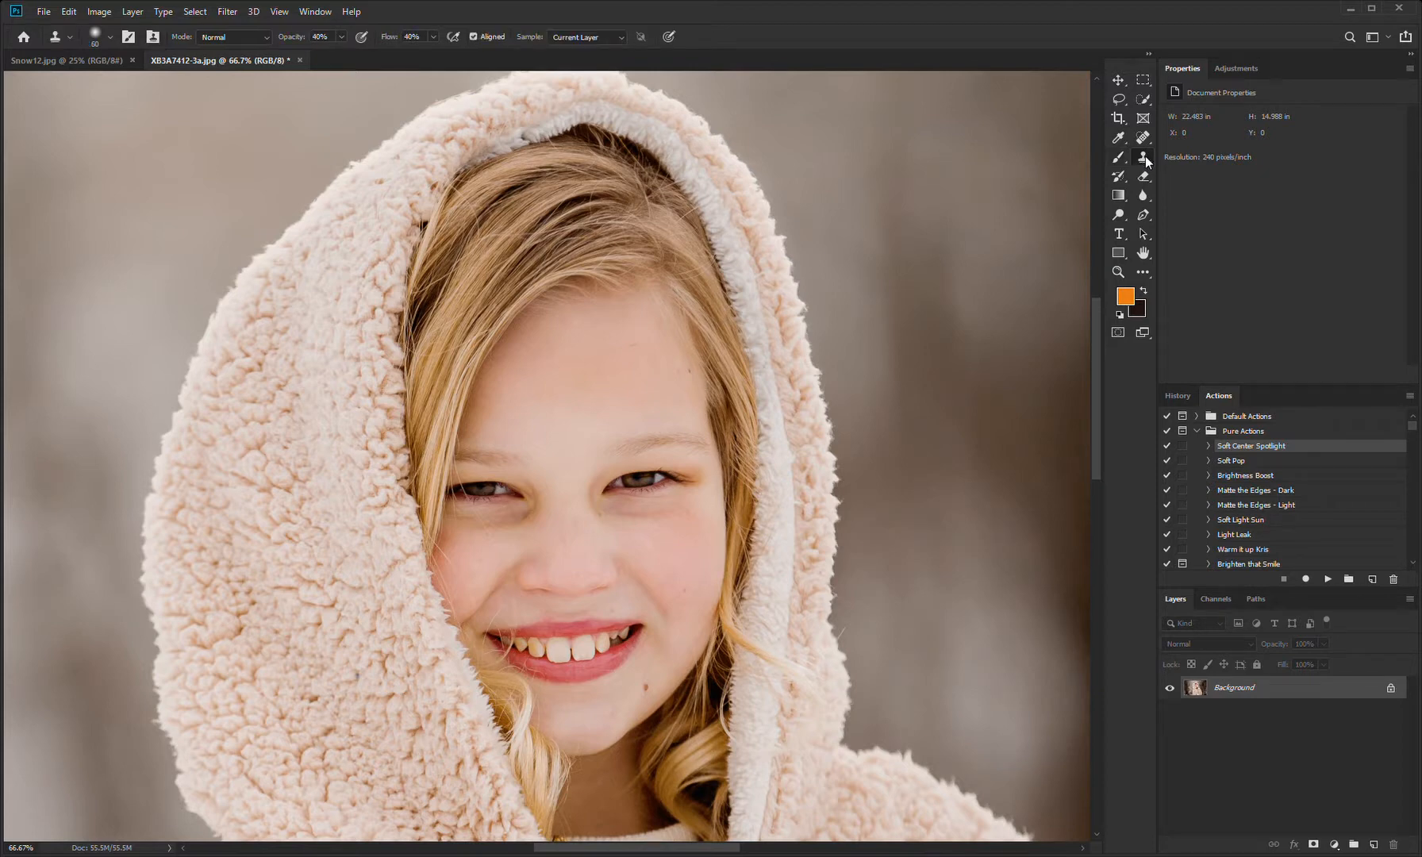
{"action": "key", "text": "0"}
{"action": "key", "text": "shift+0"}
{"action": "key", "text": "4"}
{"action": "left_click", "coordinate": [703, 540], "text": "alt"}
{"action": "mouse_move", "coordinate": [693, 521]}
{"action": "left_mouse_down"}
{"action": "mouse_move", "coordinate": [619, 529]}
{"action": "mouse_move", "coordinate": [687, 524]}
{"action": "left_mouse_up"}
{"action": "key", "text": "bracketleft"}
{"action": "key", "text": "bracketleft"}
{"action": "mouse_move", "coordinate": [466, 552]}
{"action": "left_mouse_down"}
{"action": "mouse_move", "coordinate": [540, 521]}
{"action": "mouse_move", "coordinate": [475, 535]}
{"action": "mouse_move", "coordinate": [513, 535]}
{"action": "left_mouse_up"}
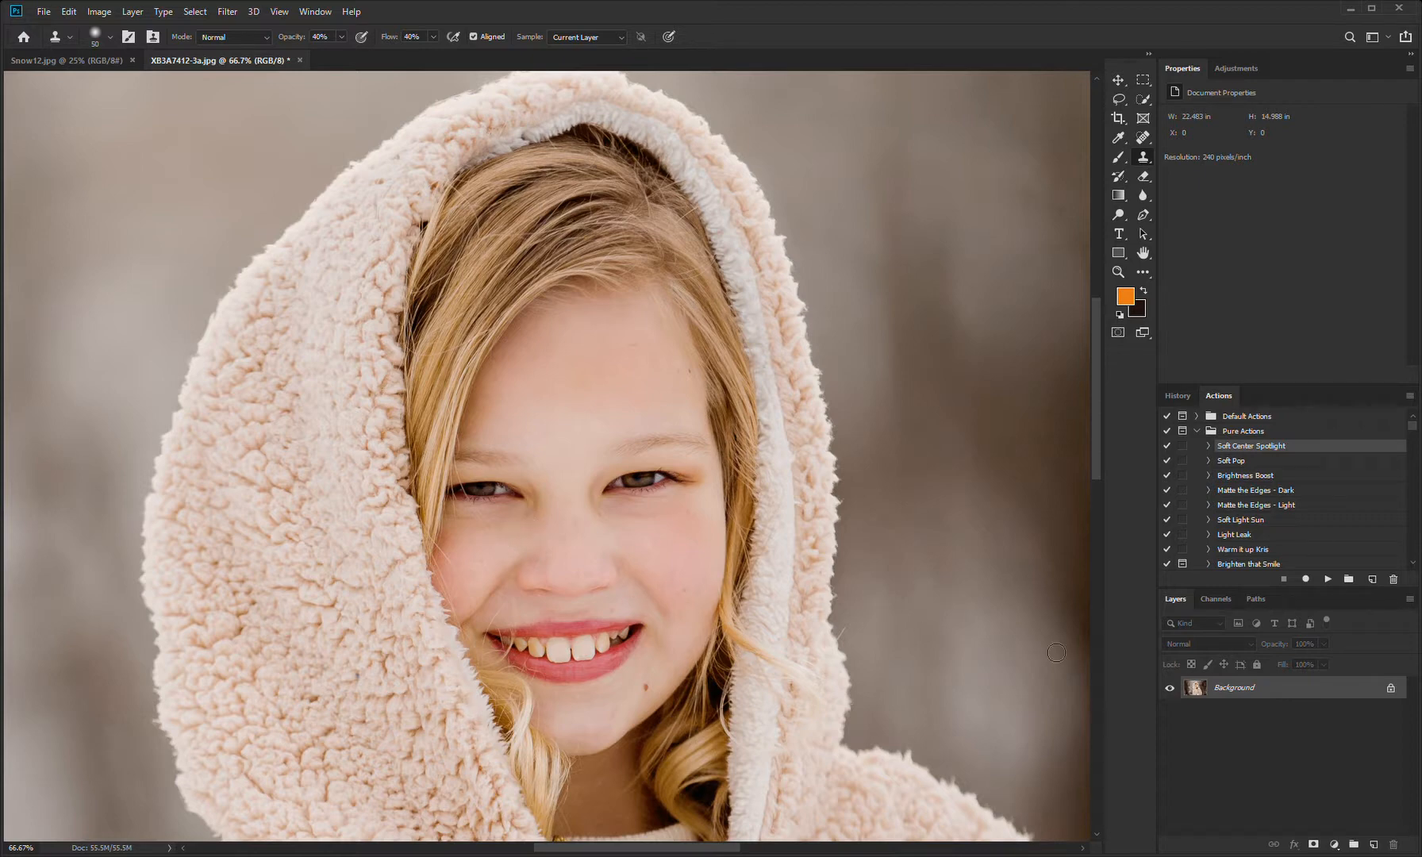
Step: Compare the Flatten Image and last Clone Stamp history states, both close up on the face and on the whole photo
{"action": "left_click", "coordinate": [1177, 396]}
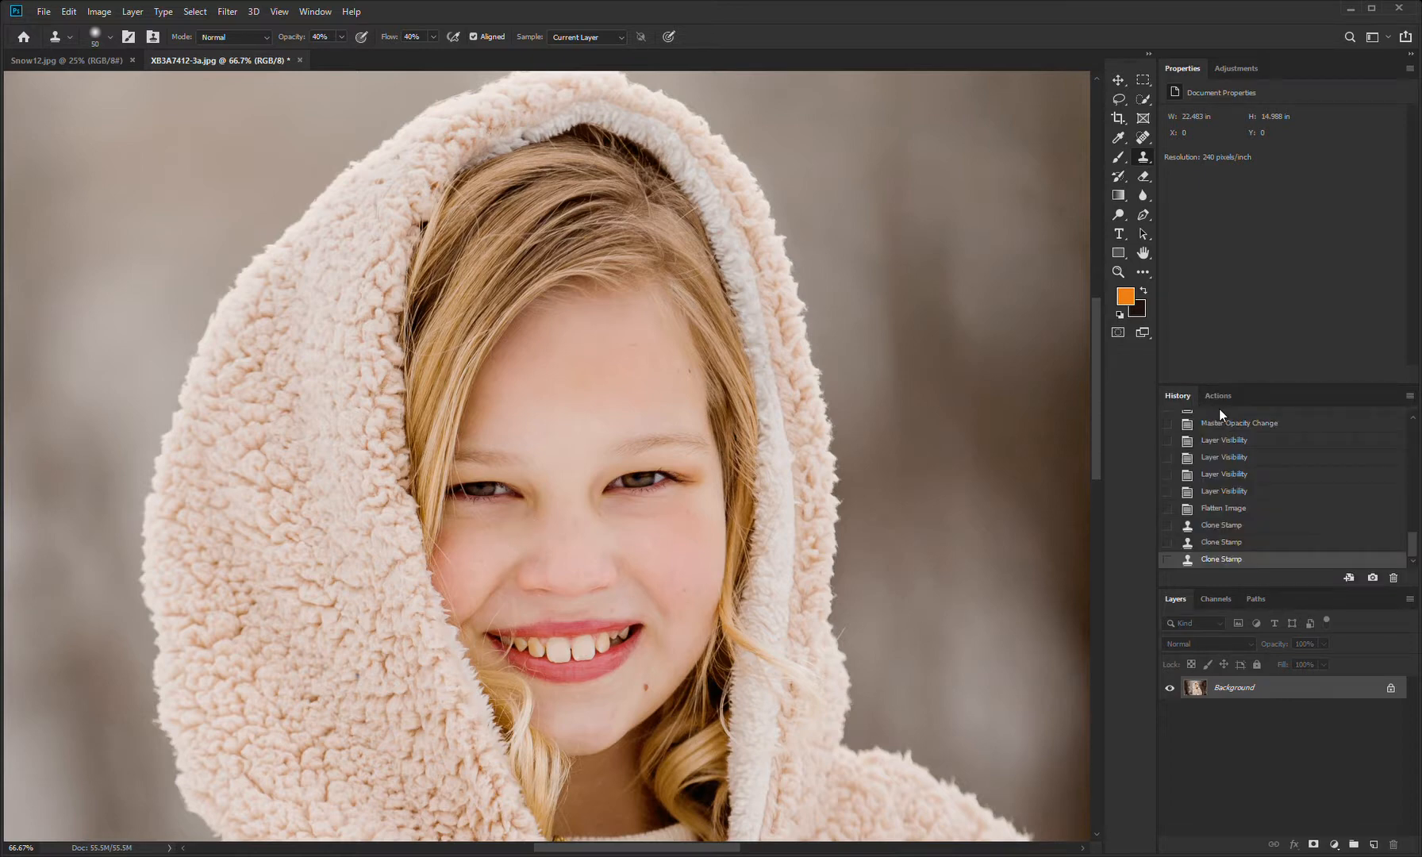
{"action": "left_click", "coordinate": [1237, 512]}
{"action": "left_click", "coordinate": [1247, 562]}
{"action": "left_click", "coordinate": [1238, 514]}
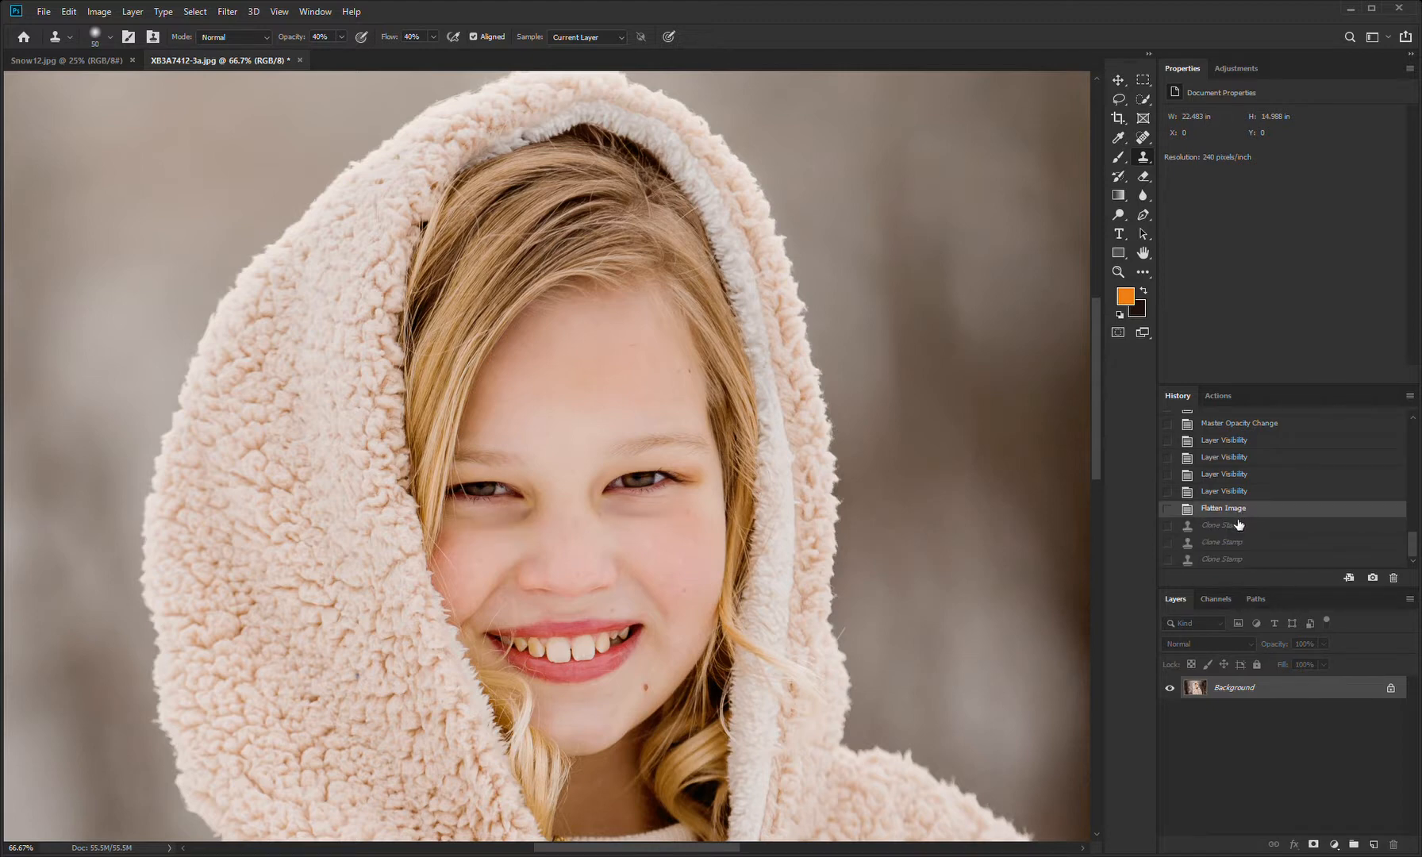
{"action": "left_click", "coordinate": [1251, 560]}
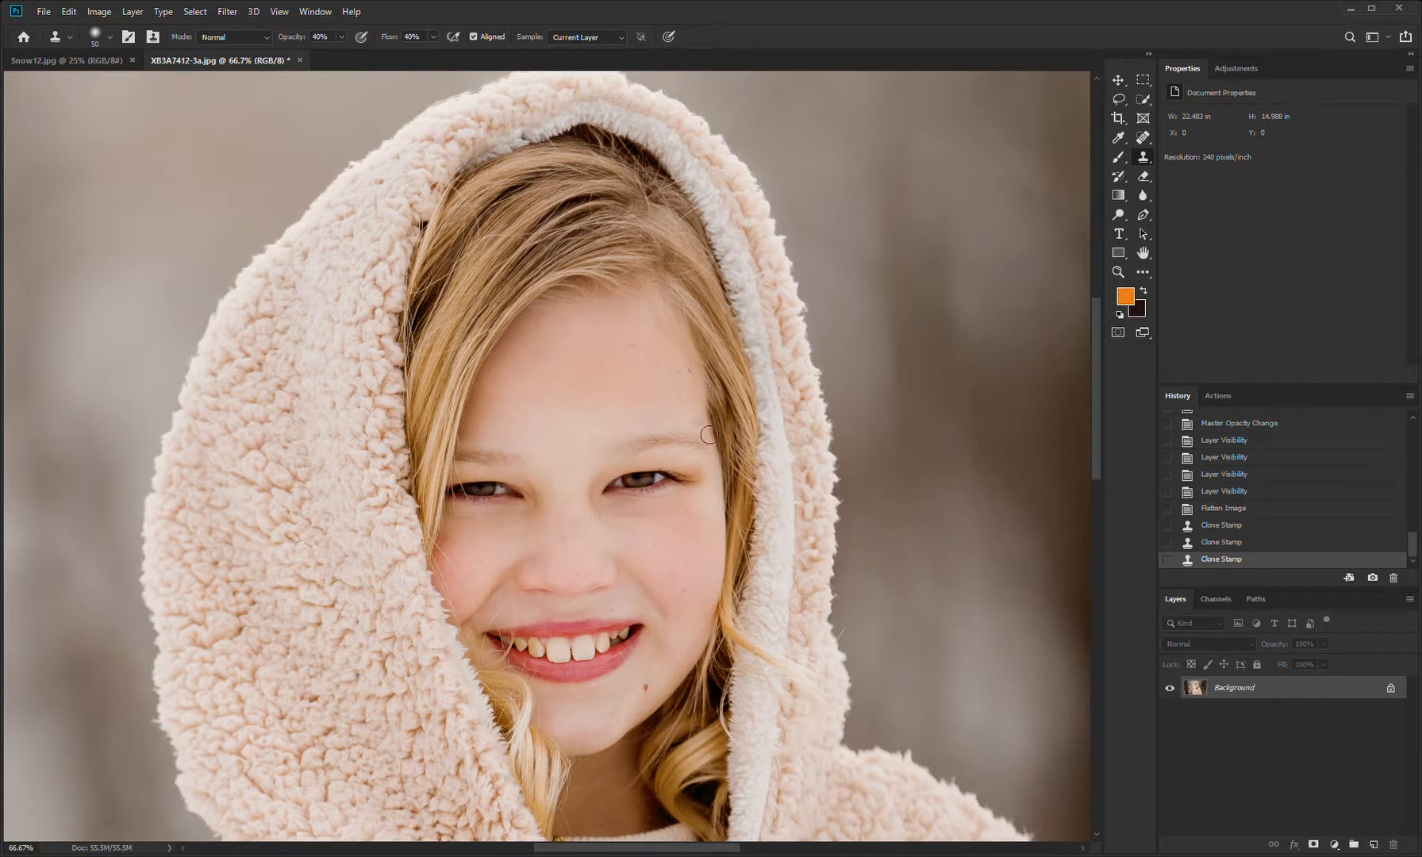
{"action": "key", "text": "ctrl+0"}
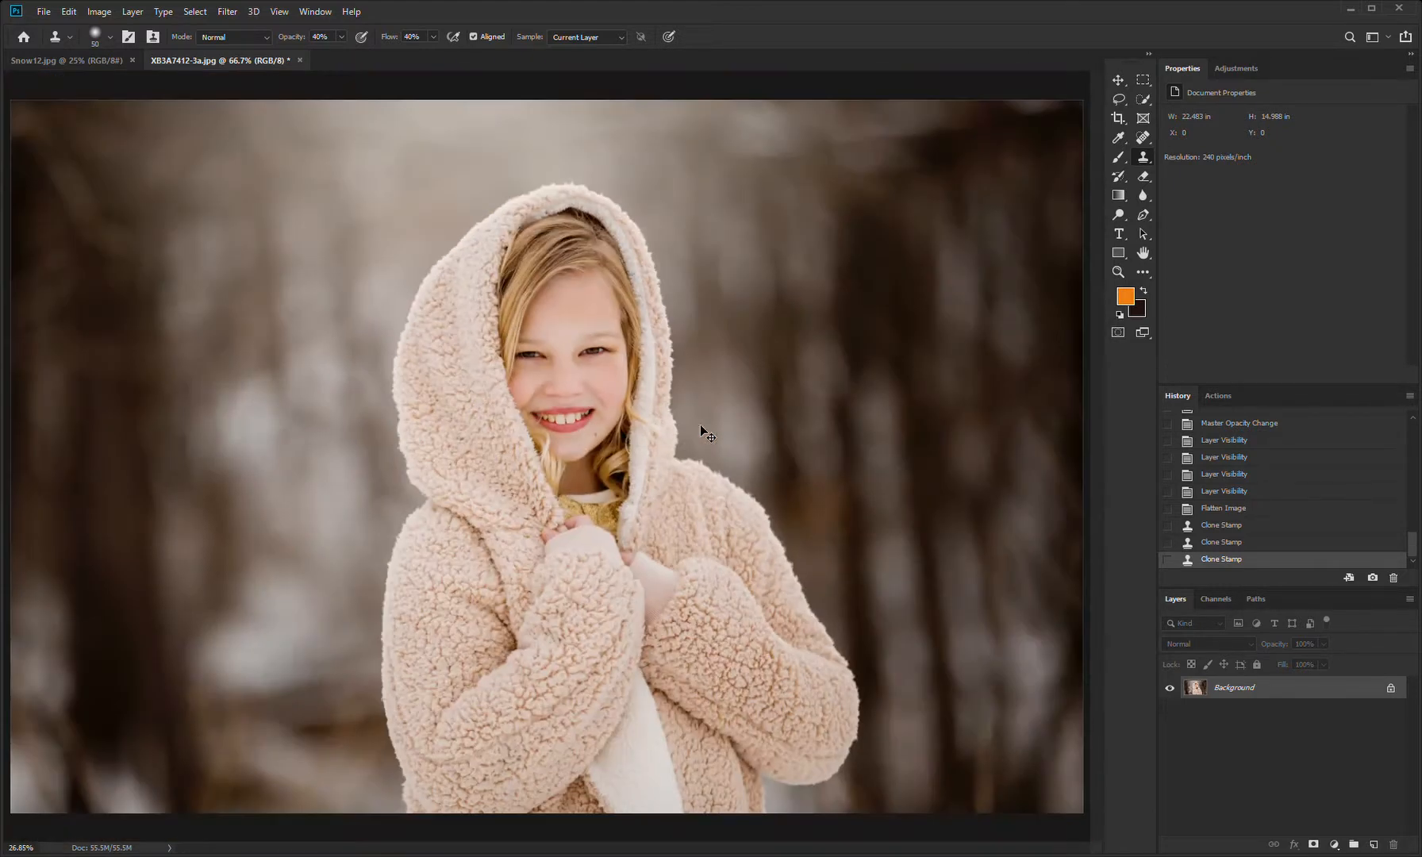
{"action": "left_click", "coordinate": [1240, 512]}
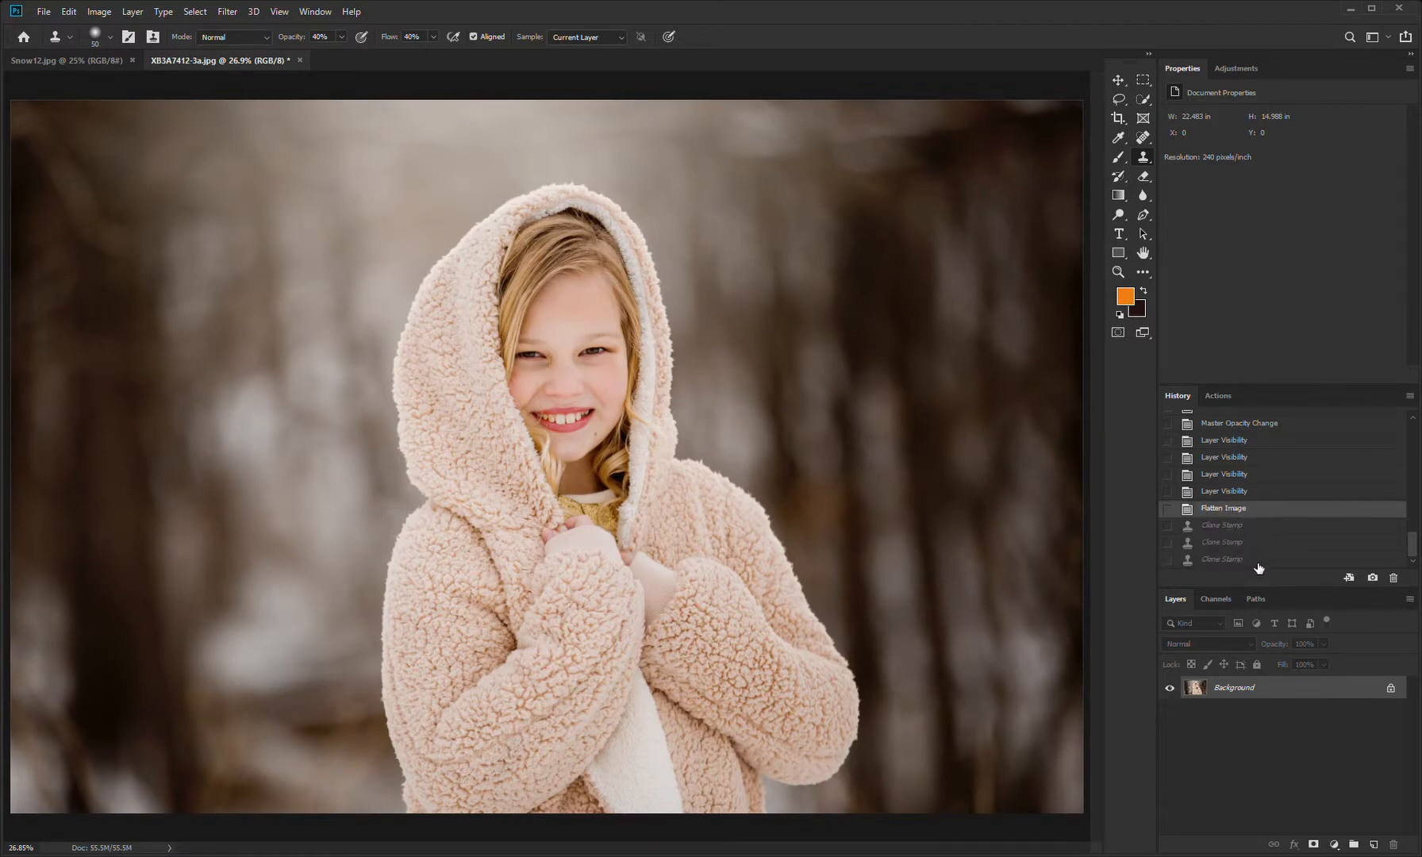
{"action": "left_click", "coordinate": [1258, 562]}
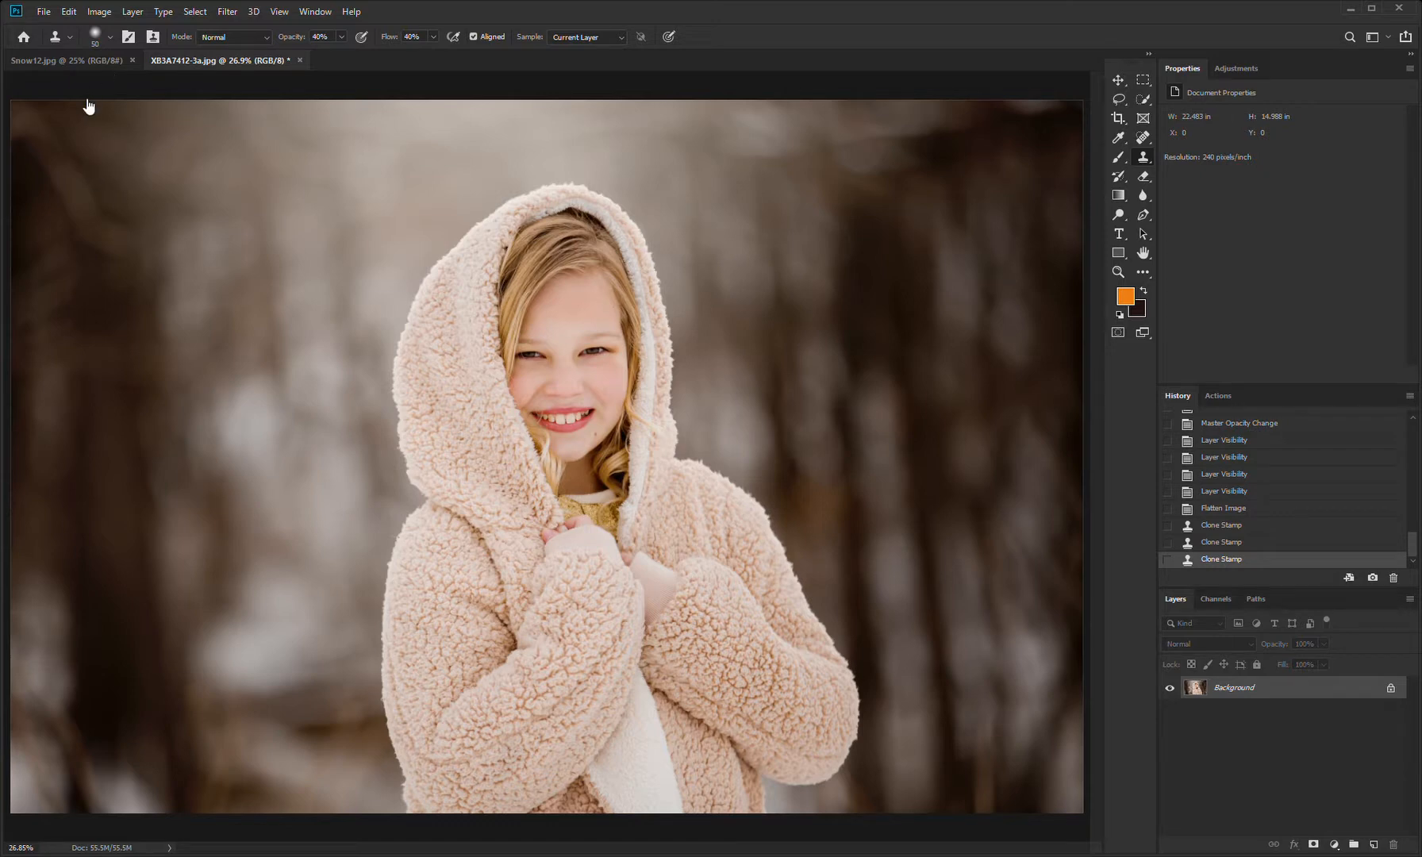
Step: Save the edited photo as a separate copy named XB3A7412-3b.jpg
{"action": "key", "text": "h"}
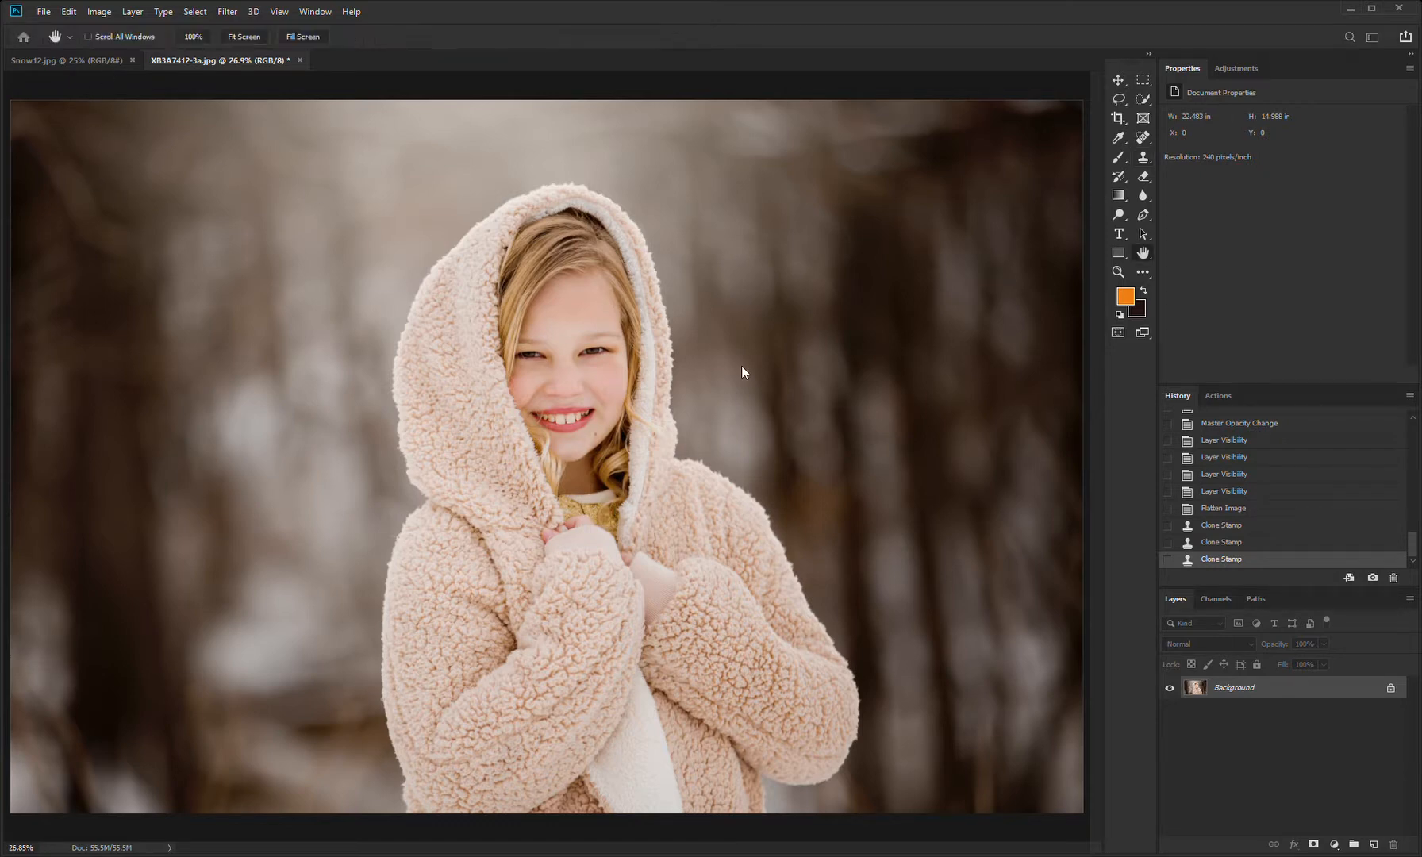
{"action": "left_click", "coordinate": [795, 220]}
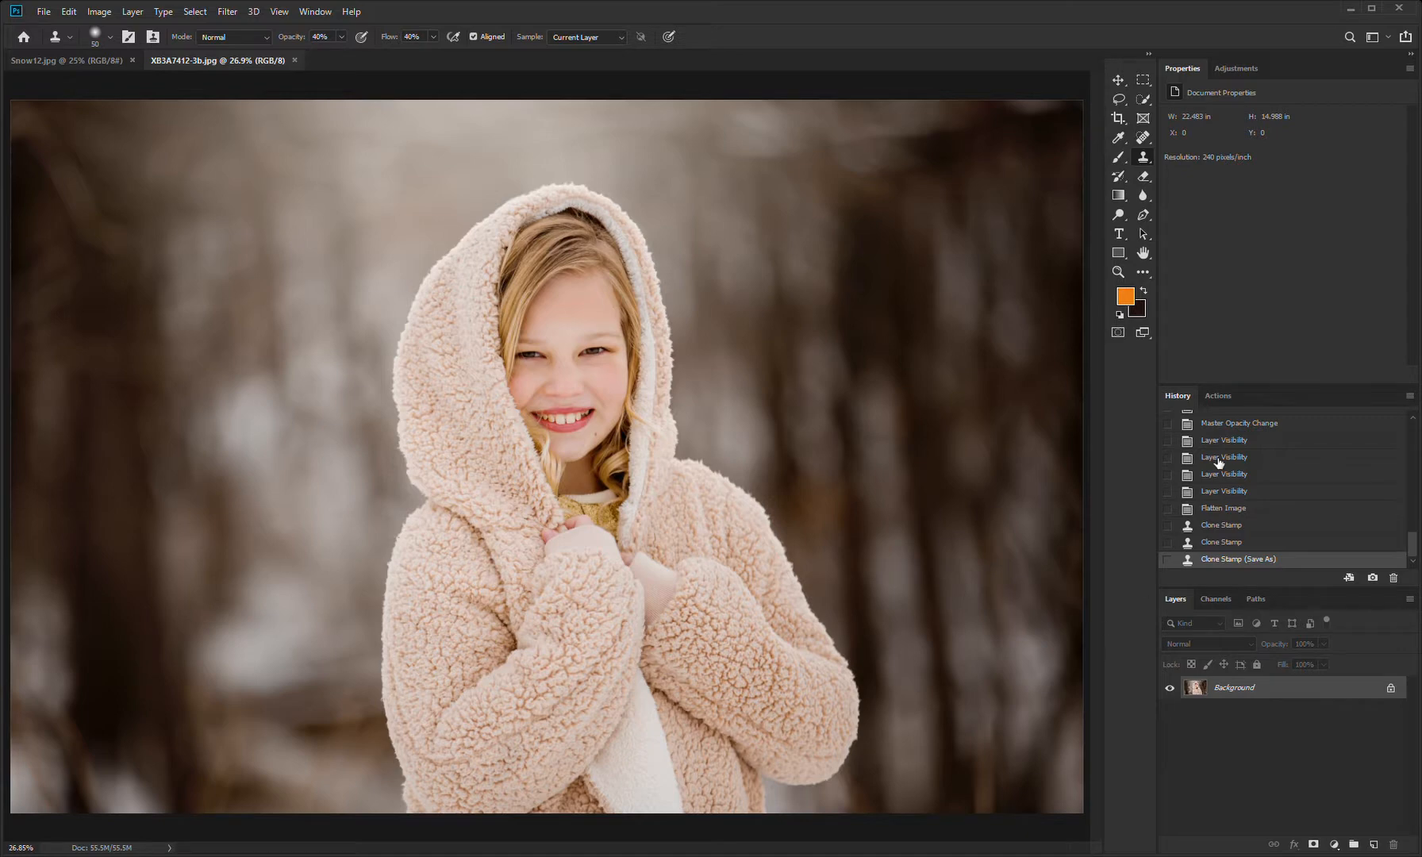
Step: Run the Soft Light Sun action from the Pure Actions set on the flattened photo
{"action": "left_click", "coordinate": [1218, 396]}
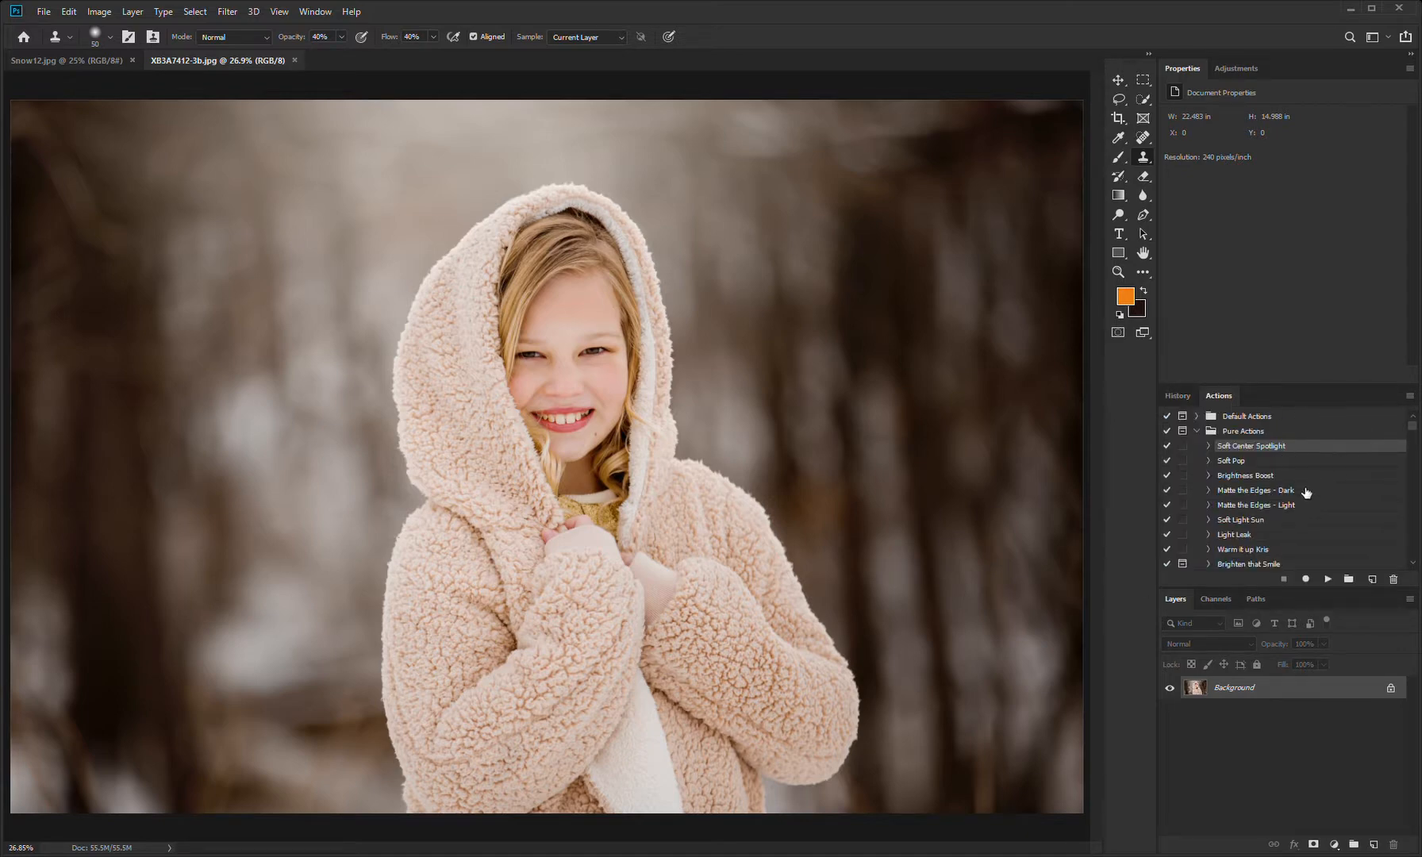
{"action": "left_click", "coordinate": [1261, 522]}
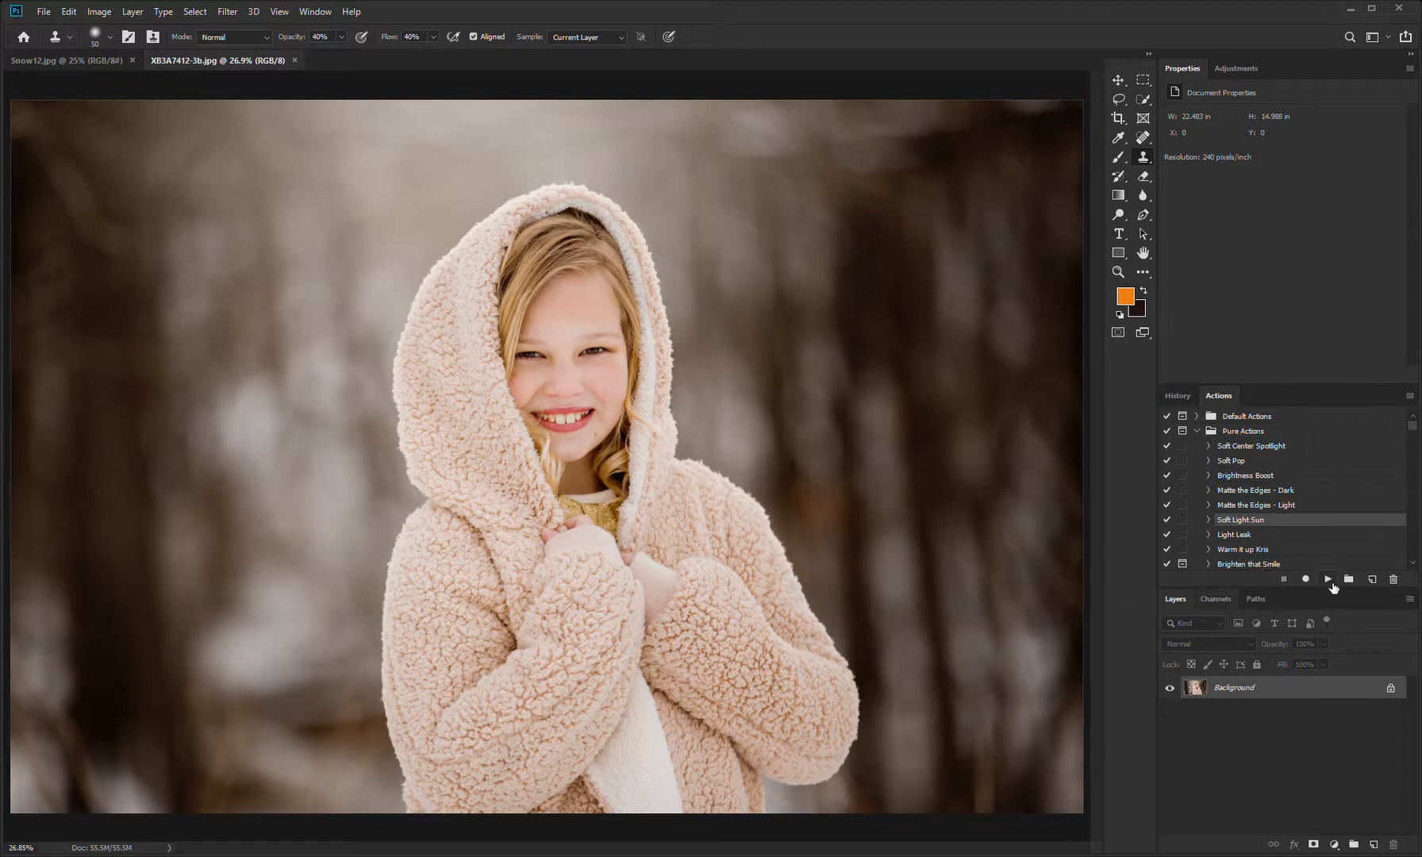
{"action": "left_click", "coordinate": [1329, 581]}
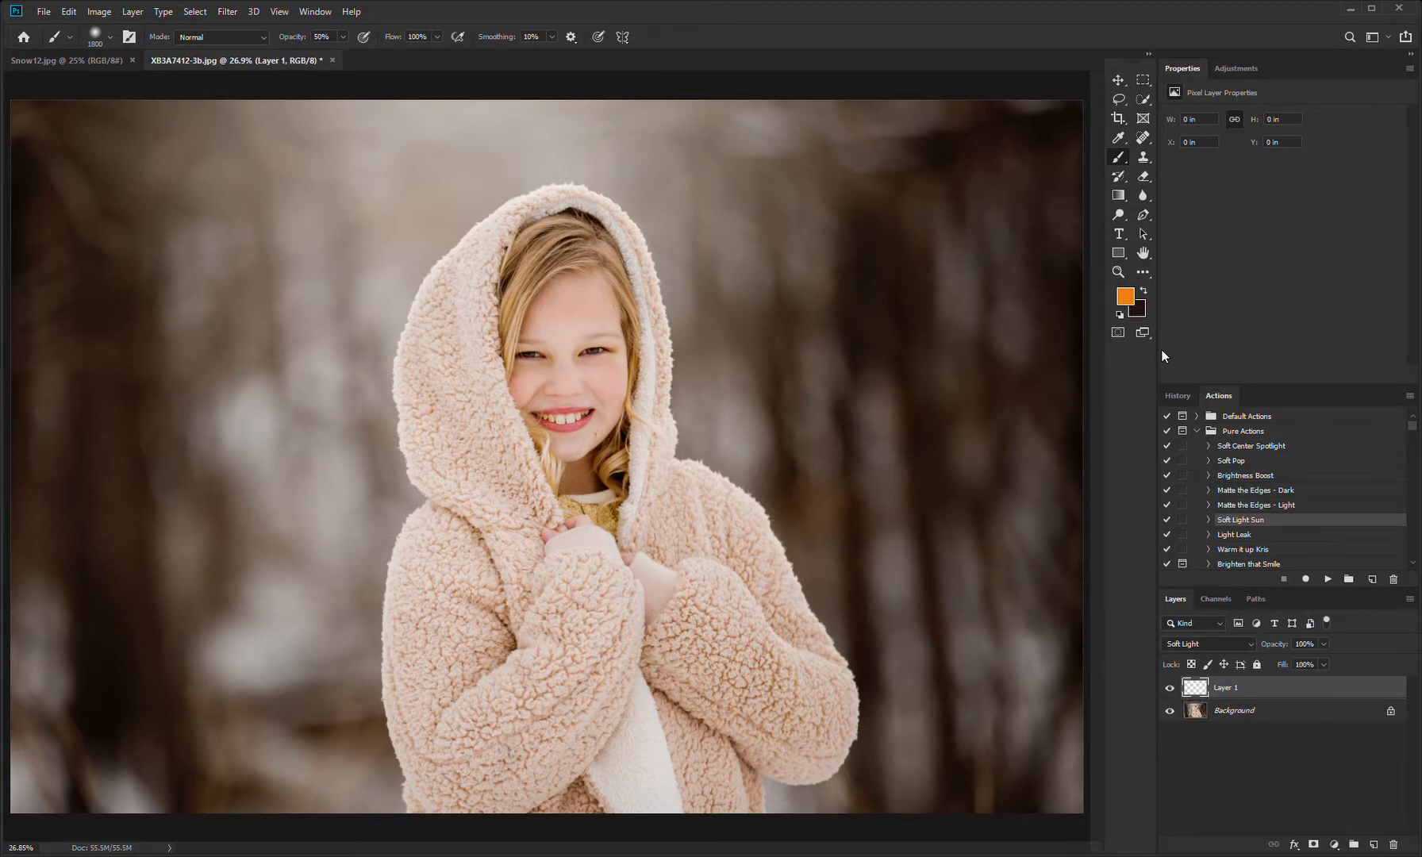
Step: Paint a soft orange glow over the upper background at 20% brush opacity and add a layer mask to the glow layer
{"action": "key", "text": "2"}
{"action": "left_click", "coordinate": [464, 303]}
{"action": "left_click", "coordinate": [1314, 845]}
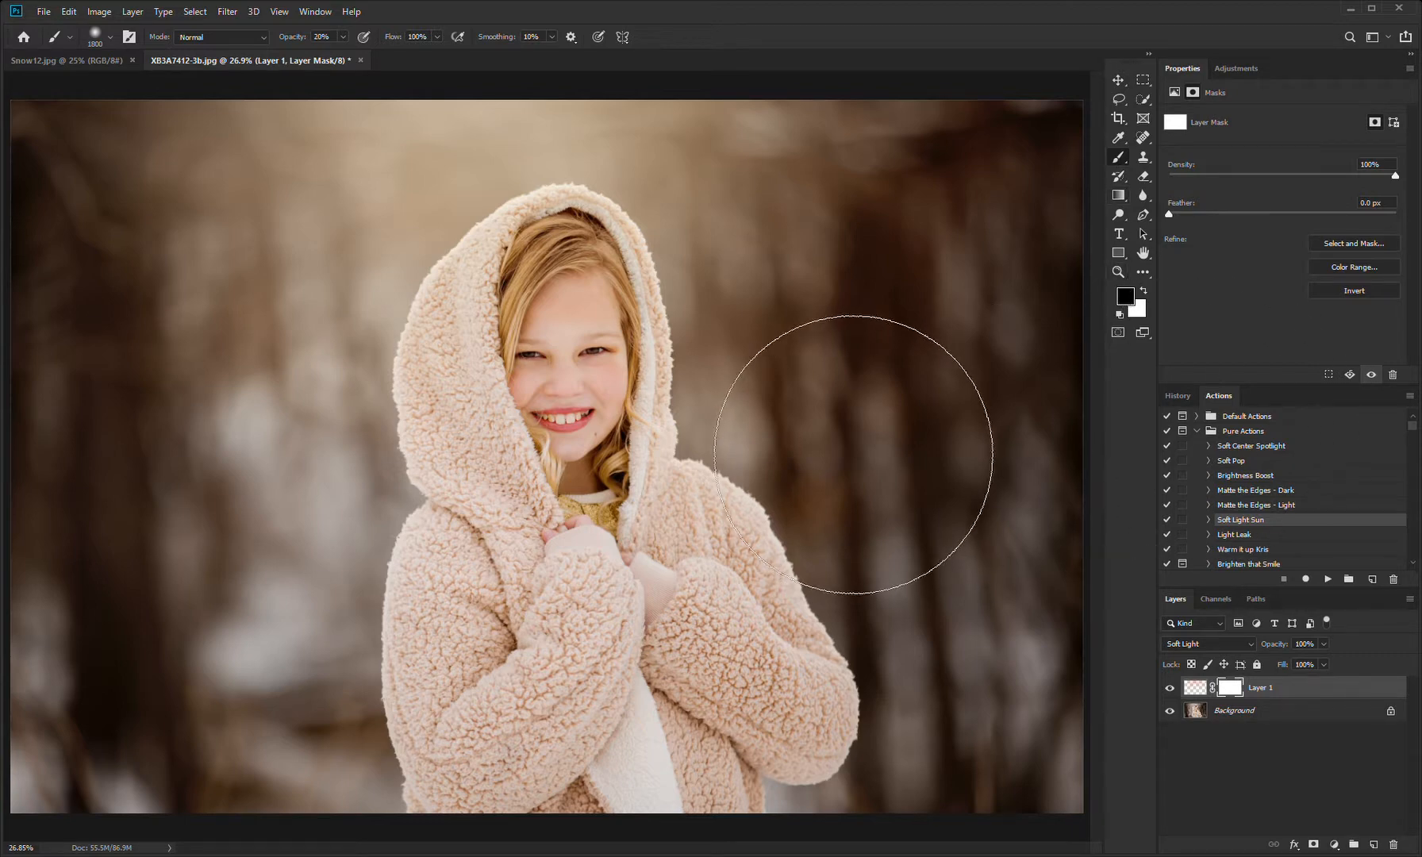
Step: Mask the glow off the girl's face with a black 500 px brush at 100% opacity
{"action": "key", "text": "0"}
{"action": "key", "text": "["}
{"action": "key", "text": "["}
{"action": "key", "text": "["}
{"action": "key", "text": "["}
{"action": "key", "text": "["}
{"action": "key", "text": "["}
{"action": "key", "text": "["}
Step: Show the mask overlay and refine the masked area over the hood, hair and face with a 200 px brush
{"action": "key", "text": "["}
{"action": "key", "text": "["}
{"action": "key", "text": "["}
{"action": "key", "text": "["}
{"action": "key", "text": "["}
{"action": "key", "text": "["}
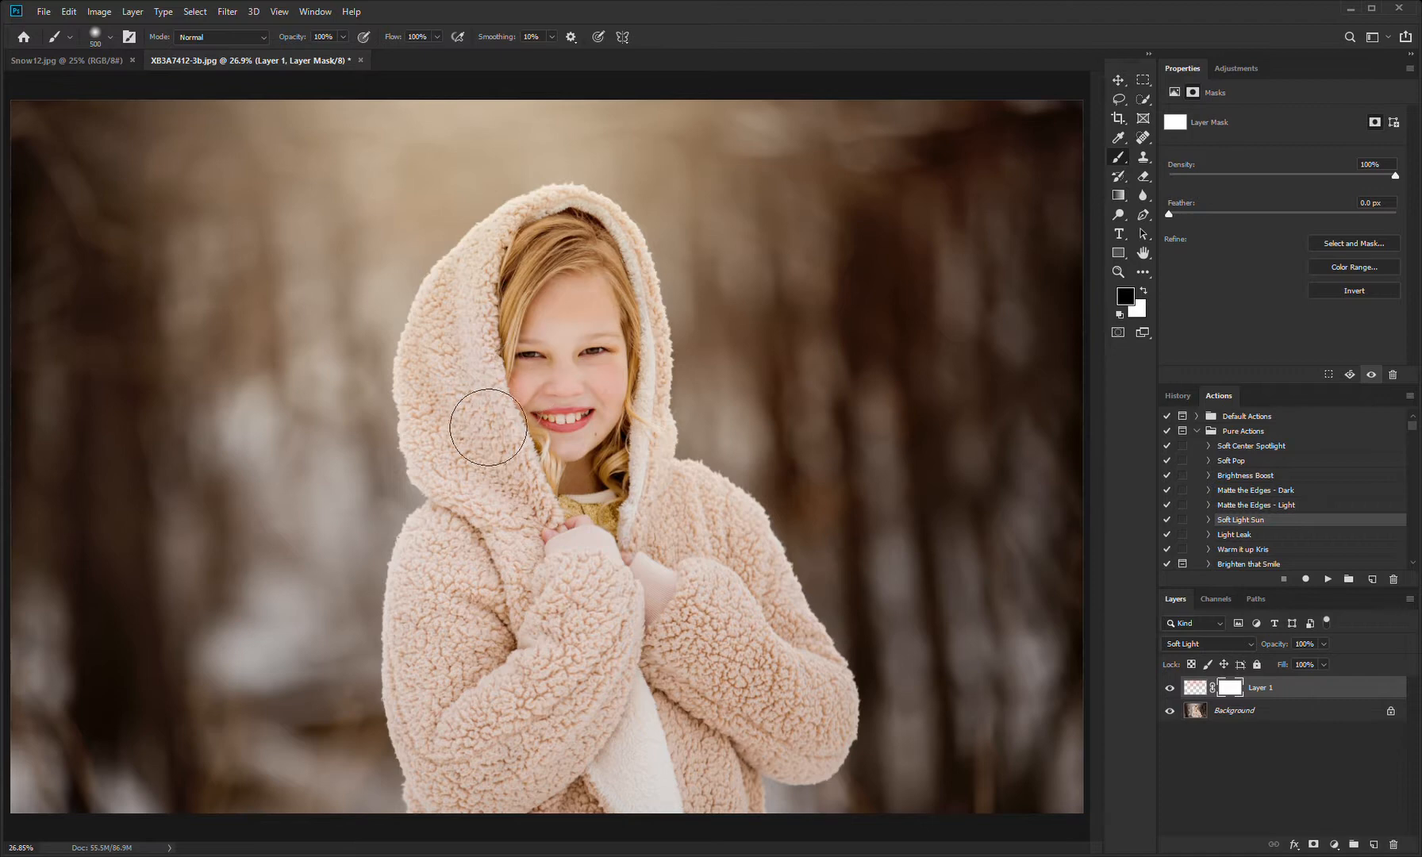
{"action": "mouse_move", "coordinate": [525, 329]}
{"action": "left_mouse_down"}
{"action": "mouse_move", "coordinate": [586, 277]}
{"action": "mouse_move", "coordinate": [615, 282]}
{"action": "mouse_move", "coordinate": [610, 361]}
{"action": "mouse_move", "coordinate": [605, 325]}
{"action": "left_mouse_up"}
{"action": "key", "text": "["}
{"action": "key", "text": "["}
{"action": "key", "text": "["}
{"action": "key", "text": "["}
{"action": "key", "text": "backslash"}
{"action": "key", "text": "x"}
{"action": "mouse_move", "coordinate": [527, 295]}
{"action": "left_mouse_down"}
{"action": "mouse_move", "coordinate": [526, 348]}
{"action": "mouse_move", "coordinate": [508, 295]}
{"action": "mouse_move", "coordinate": [500, 393]}
{"action": "mouse_move", "coordinate": [546, 343]}
{"action": "mouse_move", "coordinate": [457, 417]}
{"action": "mouse_move", "coordinate": [444, 389]}
{"action": "left_mouse_up"}
{"action": "key", "text": "x"}
{"action": "mouse_move", "coordinate": [517, 256]}
{"action": "left_mouse_down"}
{"action": "mouse_move", "coordinate": [552, 231]}
{"action": "mouse_move", "coordinate": [606, 231]}
{"action": "mouse_move", "coordinate": [651, 292]}
{"action": "mouse_move", "coordinate": [662, 378]}
{"action": "left_mouse_up"}
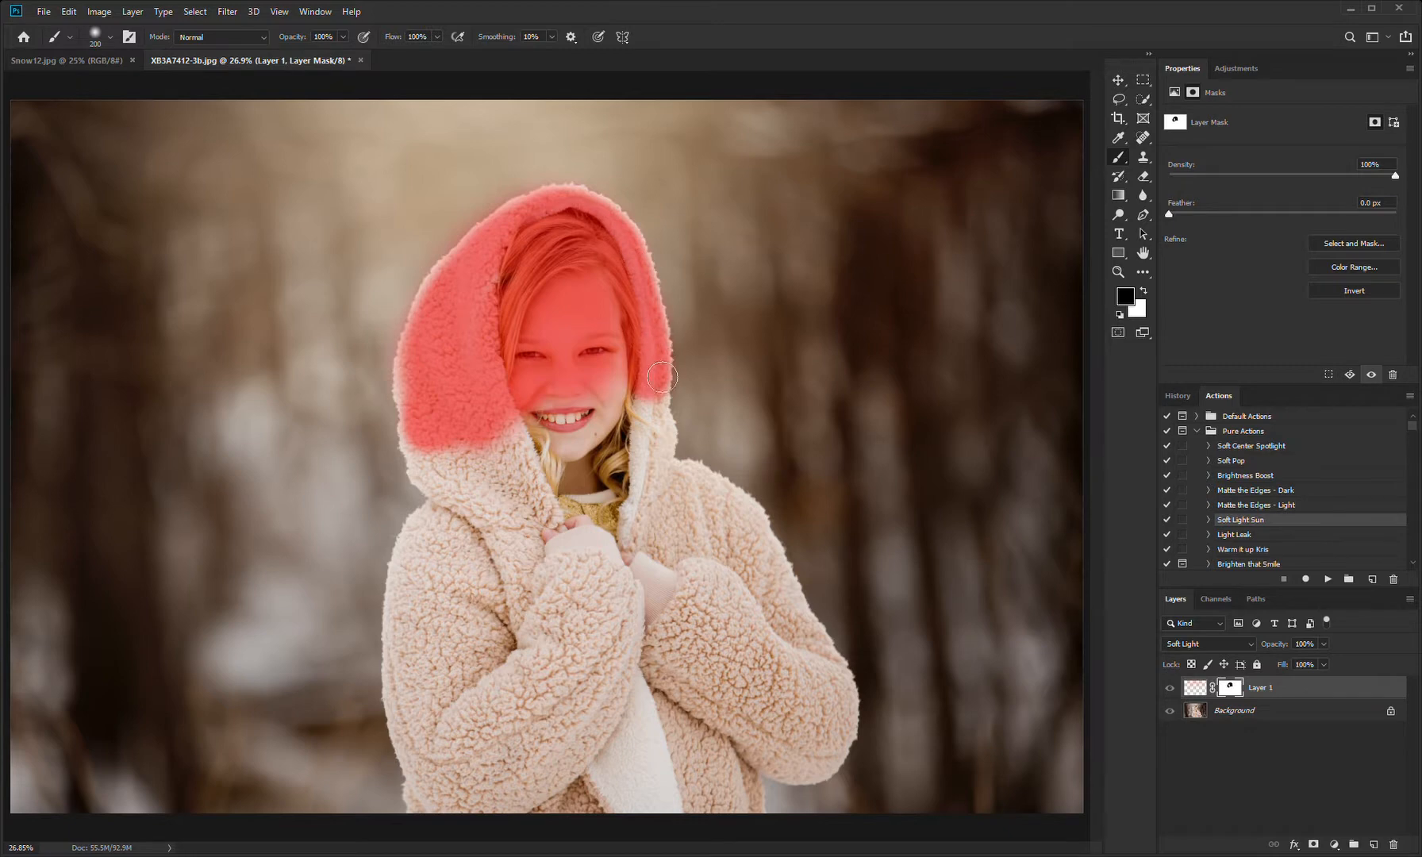
Step: Clean up the mask spill along the hood's upper edge with a white 100 px brush and hide the mask overlay
{"action": "key", "text": "x"}
{"action": "key", "text": "bracketleft"}
{"action": "key", "text": "bracketleft"}
{"action": "key", "text": "bracketleft"}
{"action": "key", "text": "bracketleft"}
{"action": "mouse_move", "coordinate": [457, 246]}
{"action": "left_mouse_down"}
{"action": "mouse_move", "coordinate": [535, 189]}
{"action": "mouse_move", "coordinate": [522, 196]}
{"action": "mouse_move", "coordinate": [582, 180]}
{"action": "mouse_move", "coordinate": [535, 190]}
{"action": "mouse_move", "coordinate": [581, 181]}
{"action": "mouse_move", "coordinate": [623, 196]}
{"action": "left_mouse_up"}
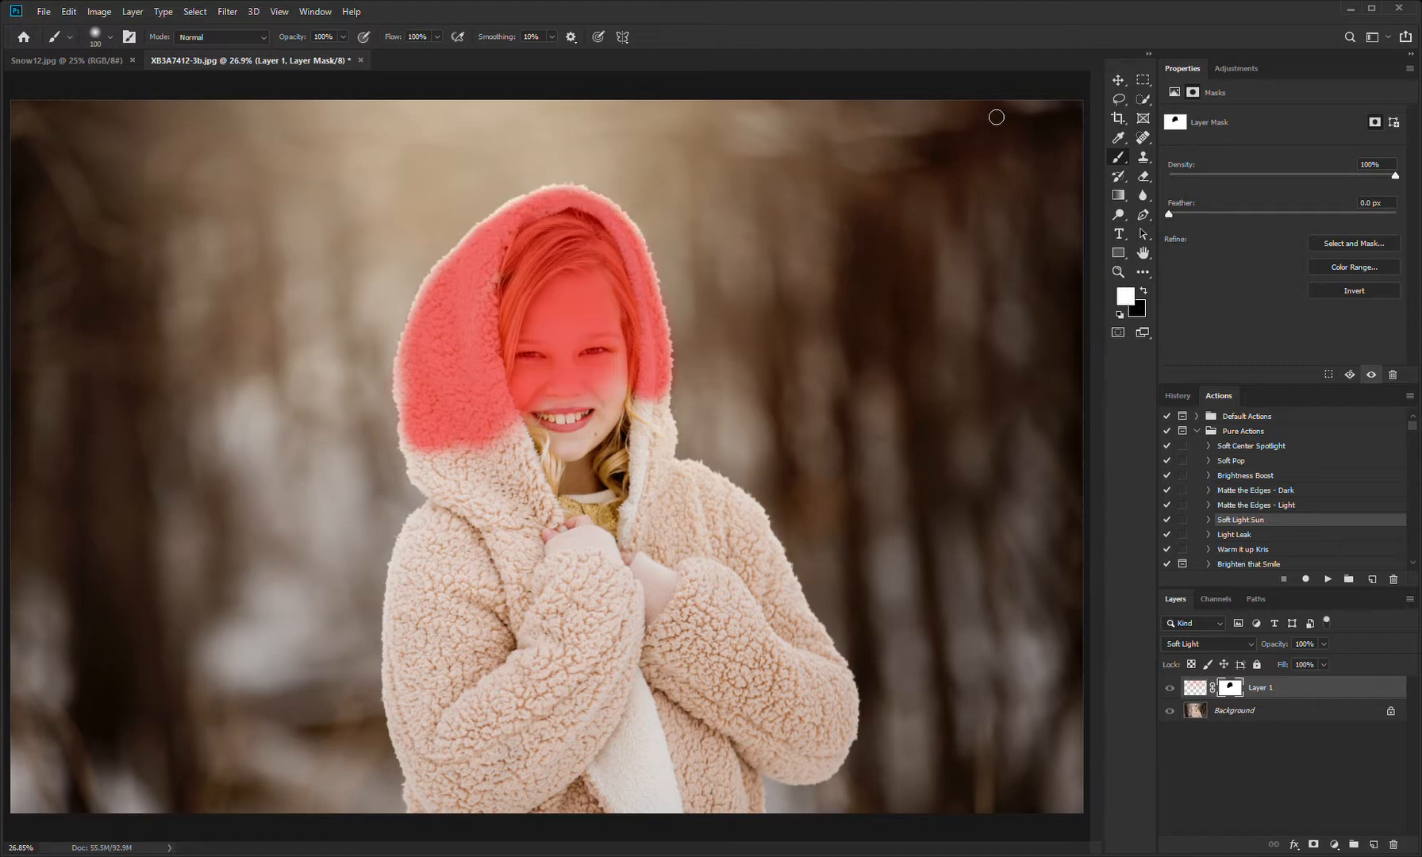
{"action": "key", "text": "backslash"}
{"action": "key", "text": "x"}
Step: Compare the photo with and without the sun glow layer
{"action": "left_click", "coordinate": [1171, 689]}
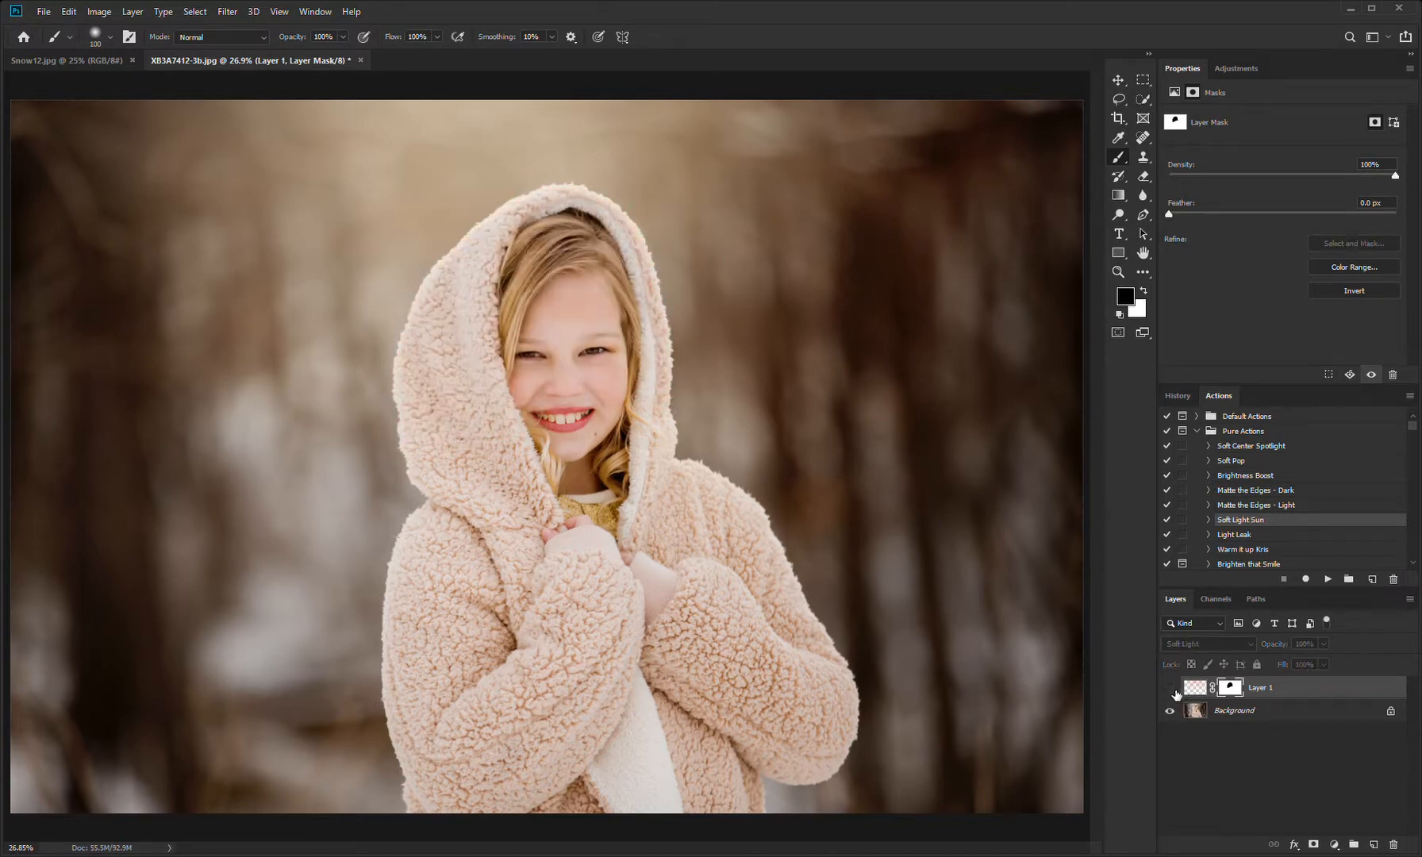
{"action": "left_click", "coordinate": [1171, 690]}
{"action": "left_click", "coordinate": [1171, 689]}
{"action": "left_click", "coordinate": [1170, 690]}
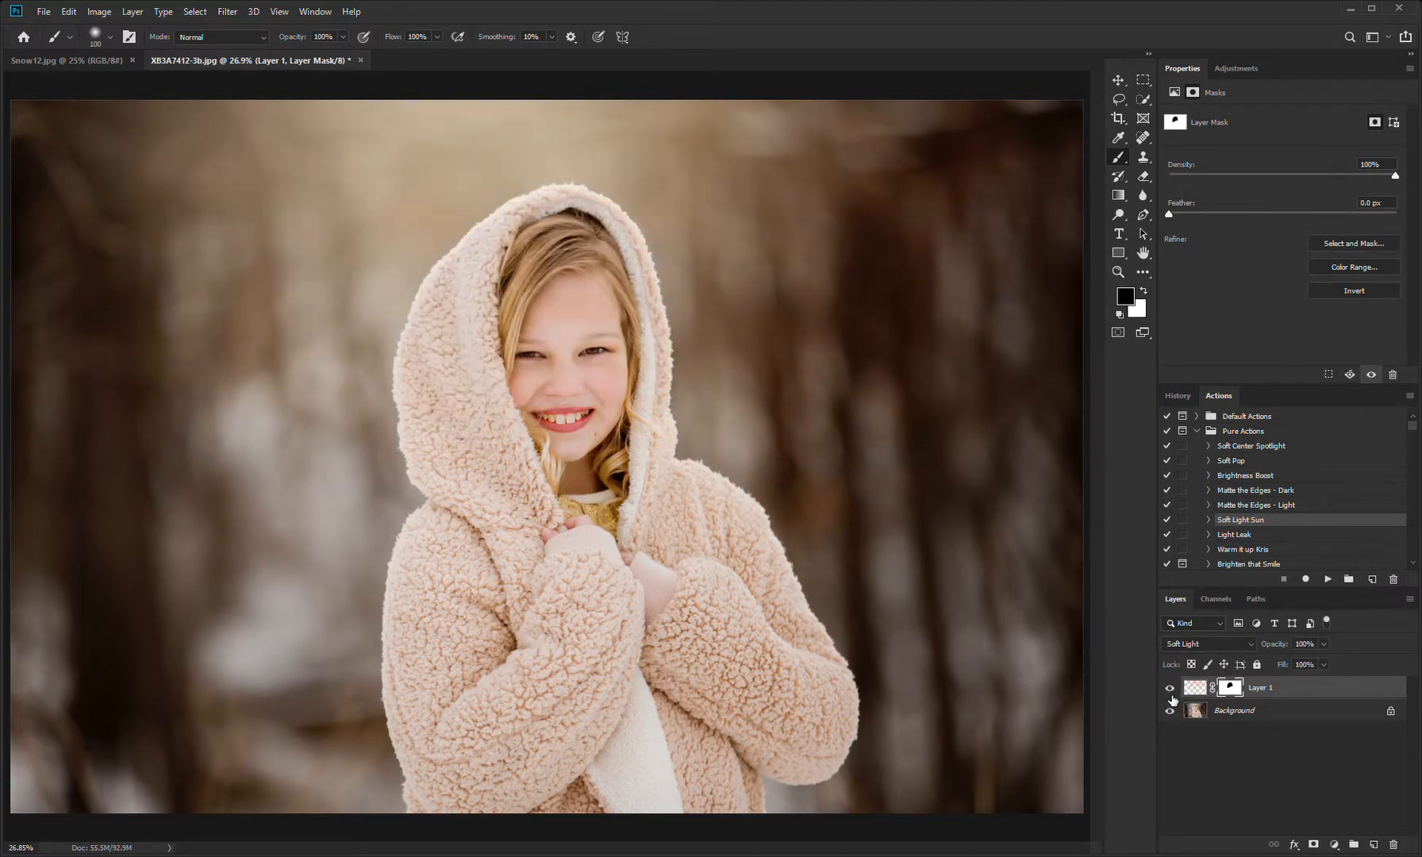
{"action": "left_click", "coordinate": [1170, 690]}
{"action": "left_click", "coordinate": [1170, 691]}
Step: Slightly lower the glow layer's opacity, check its effect on the photo, and flatten the image
{"action": "left_click_drag", "start_coordinate": [1323, 665], "coordinate": [1309, 662]}
{"action": "left_click", "coordinate": [1170, 690]}
{"action": "left_click", "coordinate": [1170, 689]}
{"action": "left_click", "coordinate": [167, 569]}
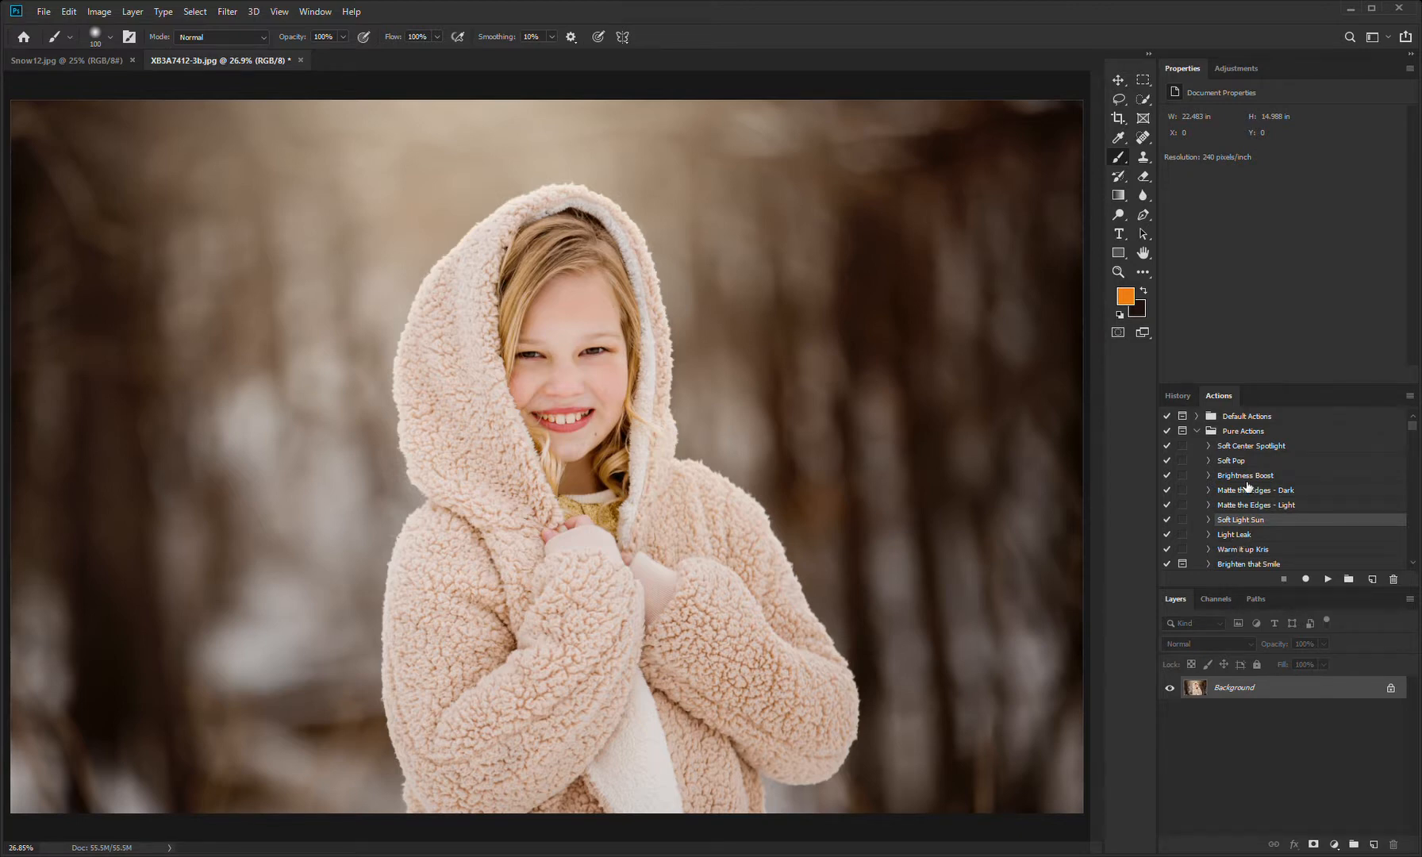
Step: Run the Brighten that Smile action from the Pure Actions set with the face in close-up
{"action": "key", "text": "ctrl+plus"}
{"action": "key", "text": "ctrl+plus"}
{"action": "key", "text": "ctrl+plus"}
{"action": "left_click_drag", "start_coordinate": [784, 320], "coordinate": [792, 494]}
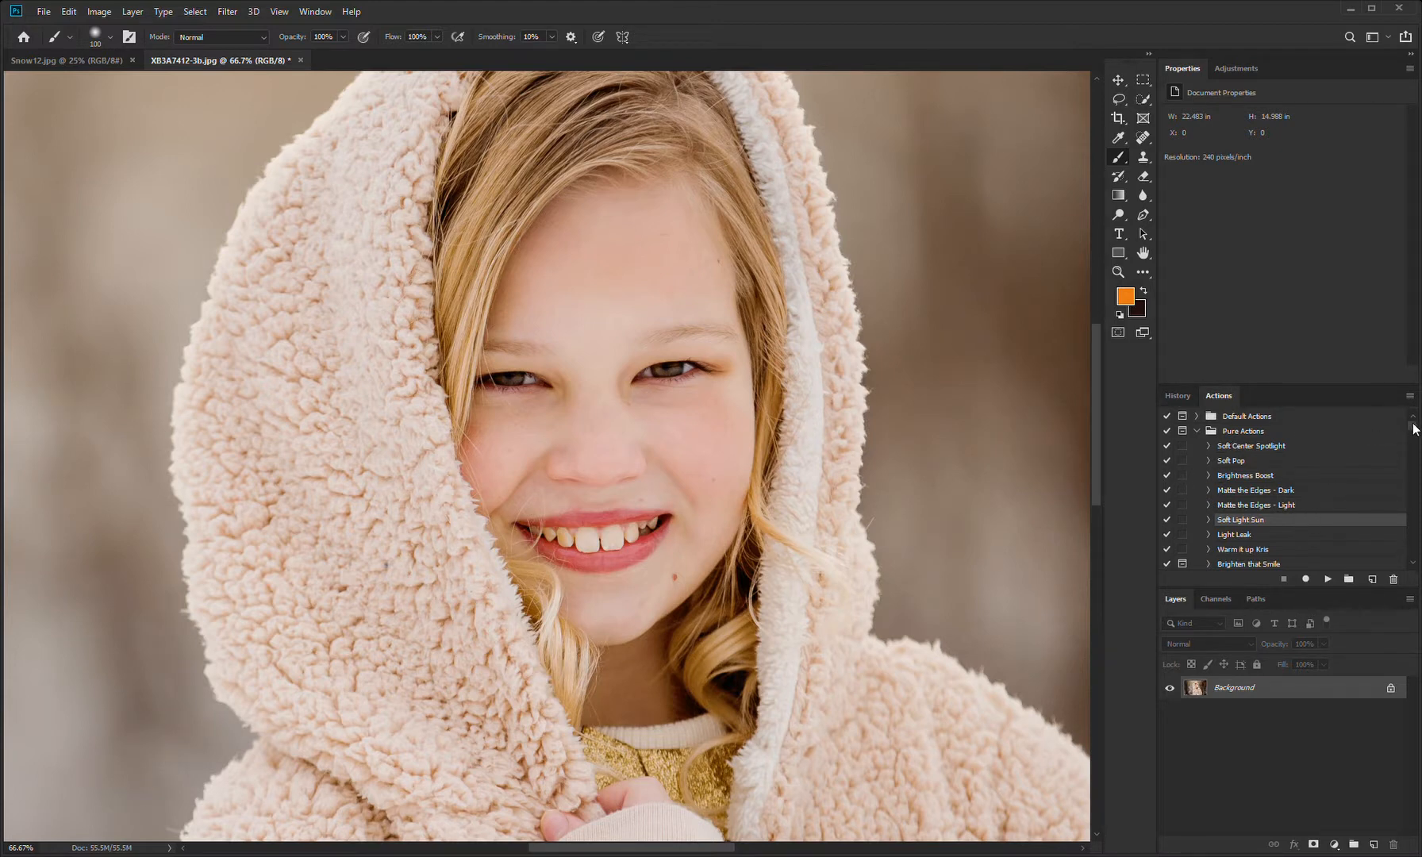
{"action": "left_click_drag", "start_coordinate": [1414, 426], "coordinate": [1414, 432]}
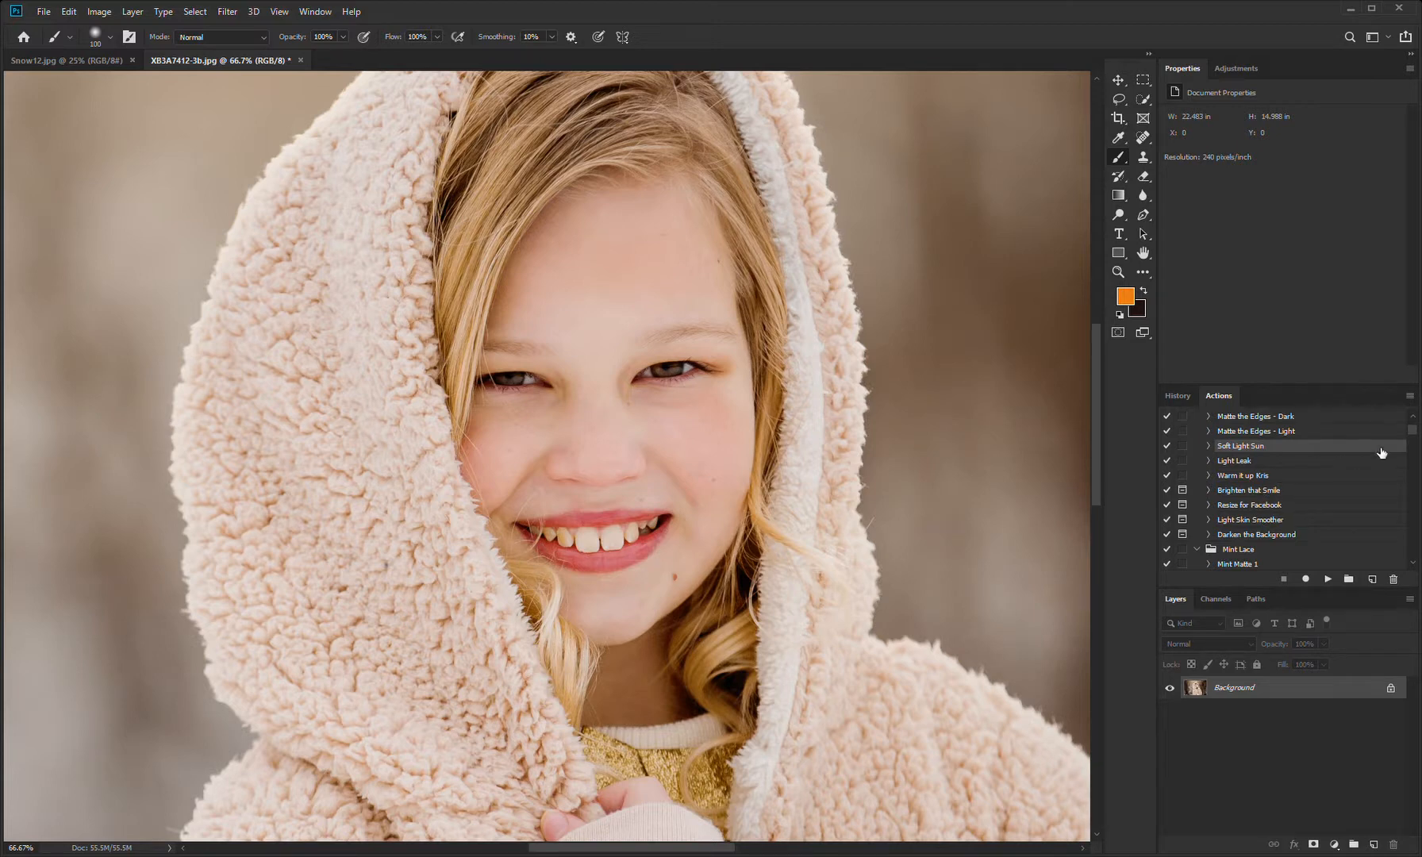
{"action": "left_click_drag", "start_coordinate": [1414, 434], "coordinate": [1413, 428]}
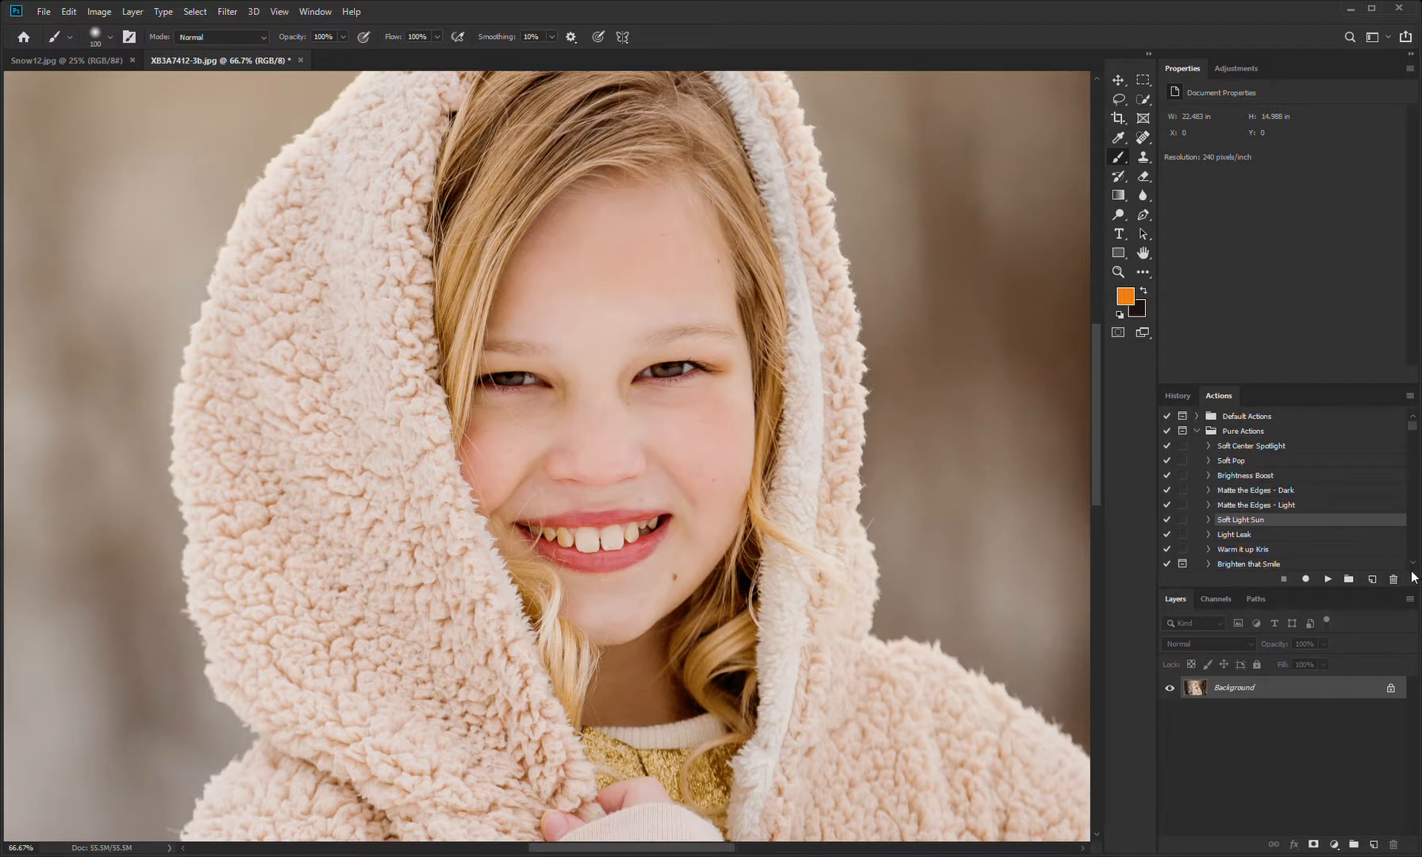
{"action": "left_click", "coordinate": [1275, 565]}
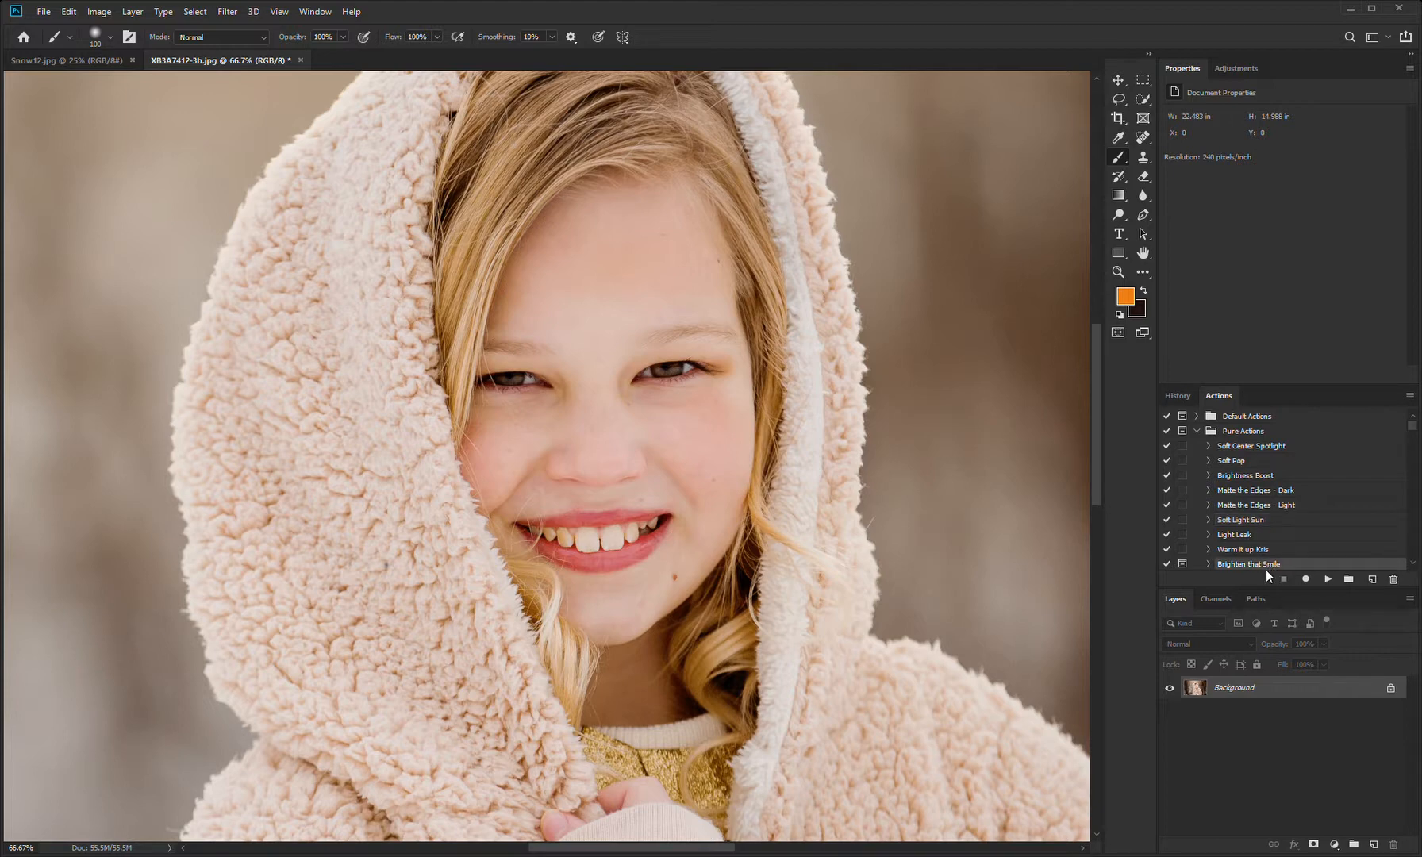
{"action": "left_click", "coordinate": [1327, 578]}
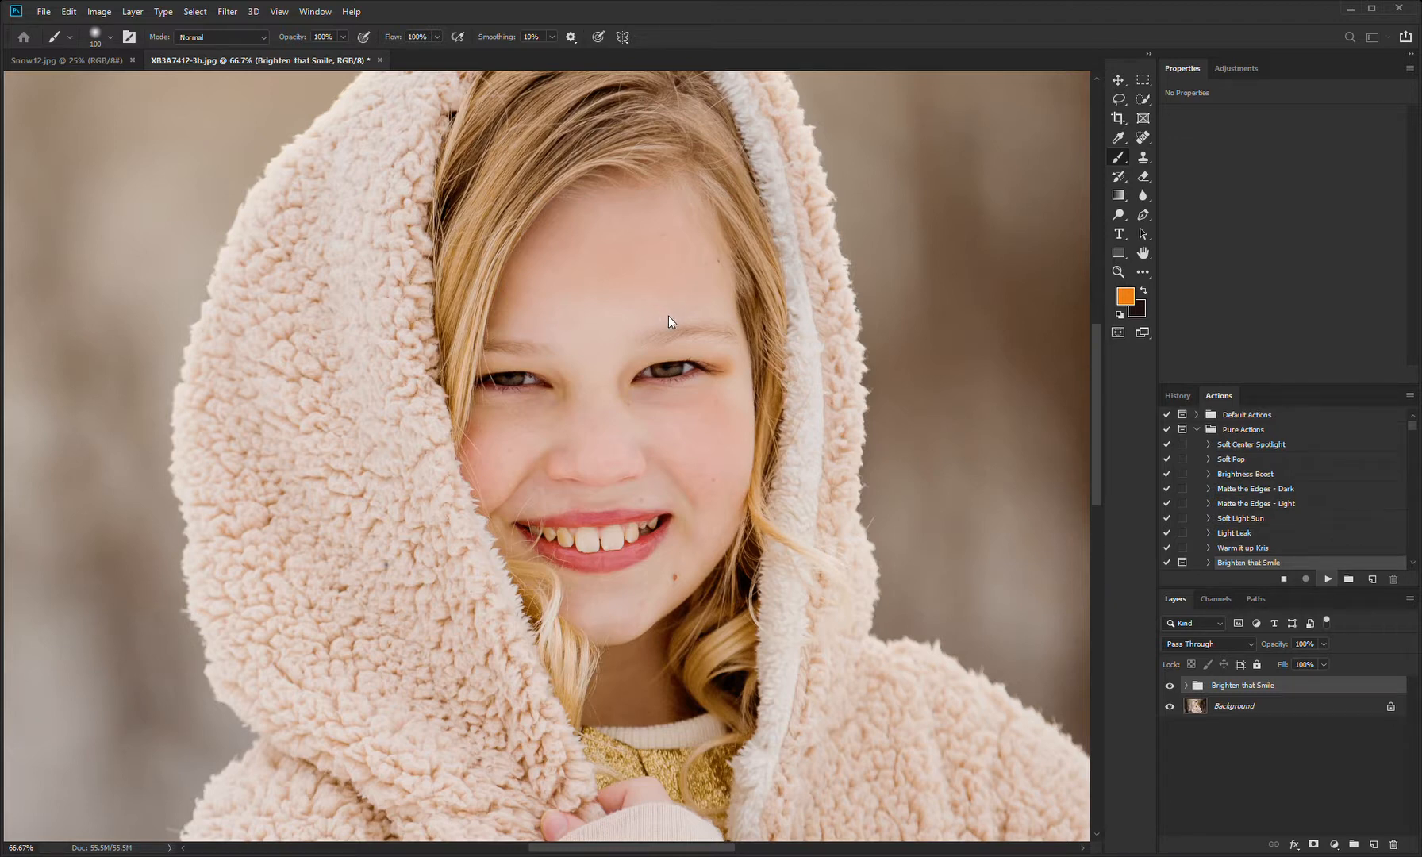
Step: Paint white over the teeth on the Bleach those Pearly Whites mask with a 30 px brush
{"action": "left_click", "coordinate": [1186, 685]}
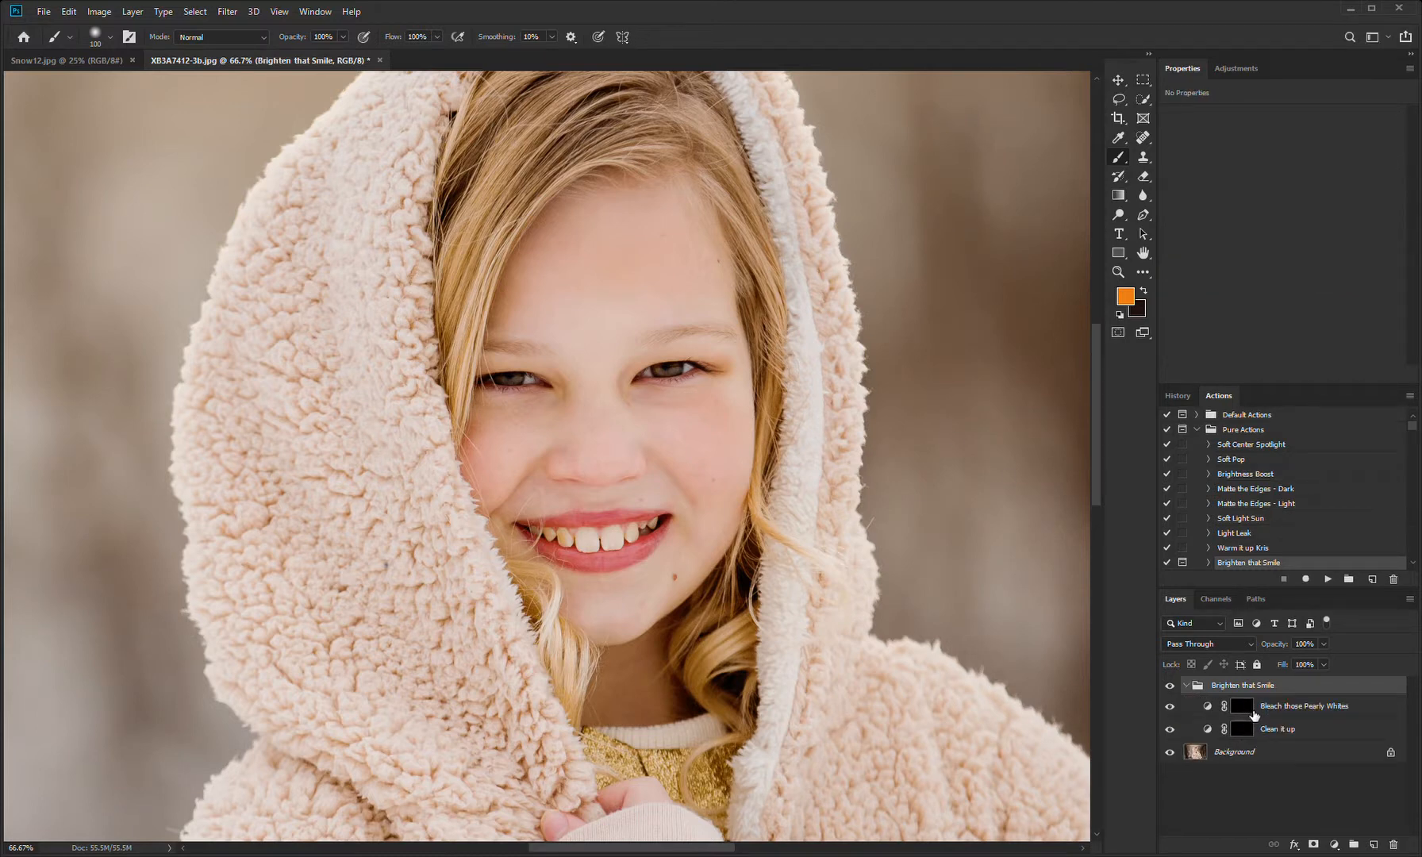
{"action": "left_click", "coordinate": [1252, 714]}
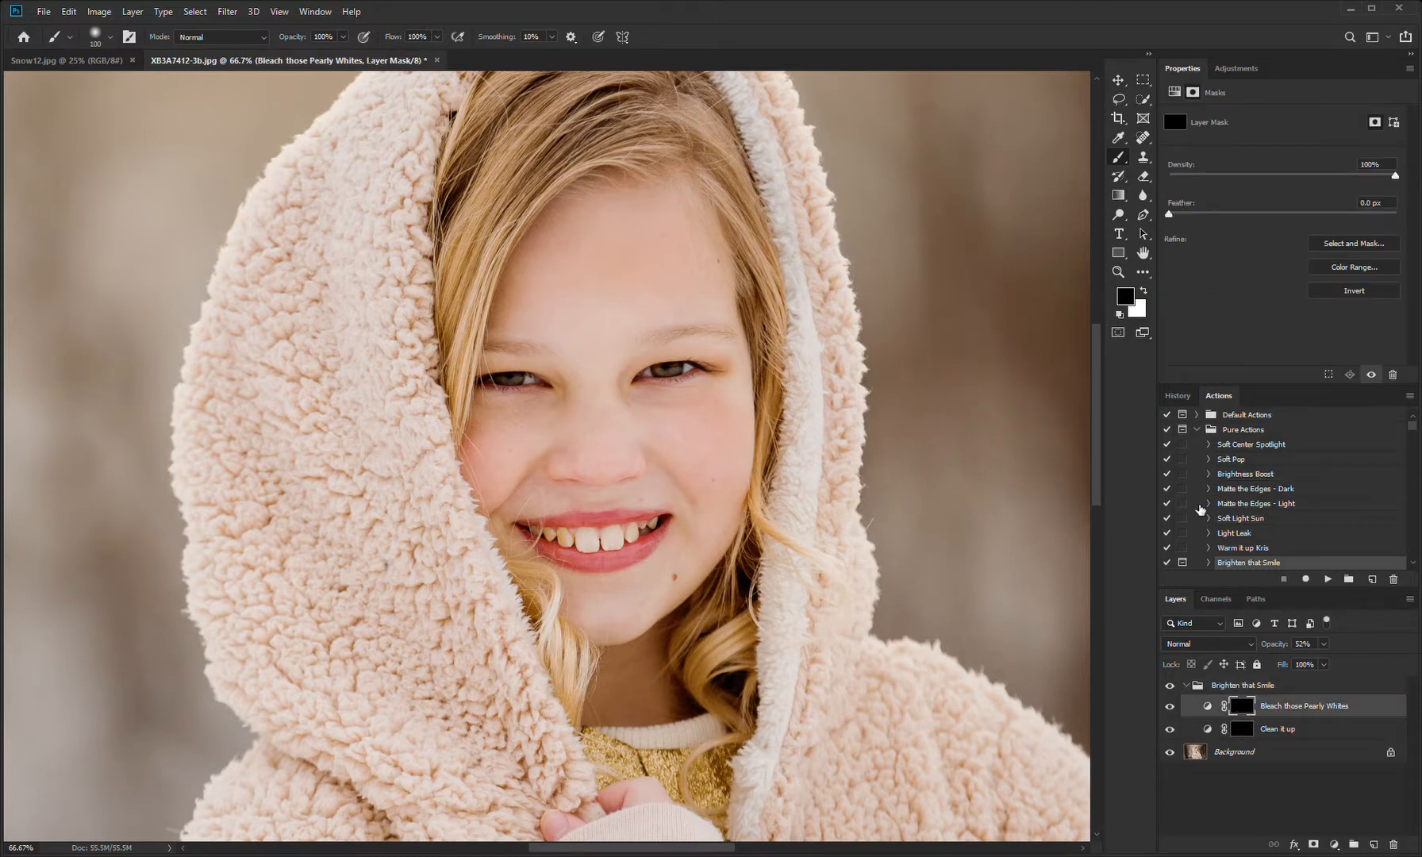
{"action": "left_click", "coordinate": [1144, 292]}
{"action": "key", "text": "bracketleft"}
{"action": "key", "text": "bracketleft"}
{"action": "key", "text": "bracketleft"}
{"action": "key", "text": "bracketleft"}
{"action": "key", "text": "bracketleft"}
{"action": "key", "text": "bracketleft"}
{"action": "key", "text": "bracketleft"}
{"action": "key", "text": "bracketleft"}
{"action": "key", "text": "bracketleft"}
Step: Paint white over the teeth on the Clean it up mask and compare the smile with and without the Brighten that Smile group
{"action": "left_click", "coordinate": [1255, 728]}
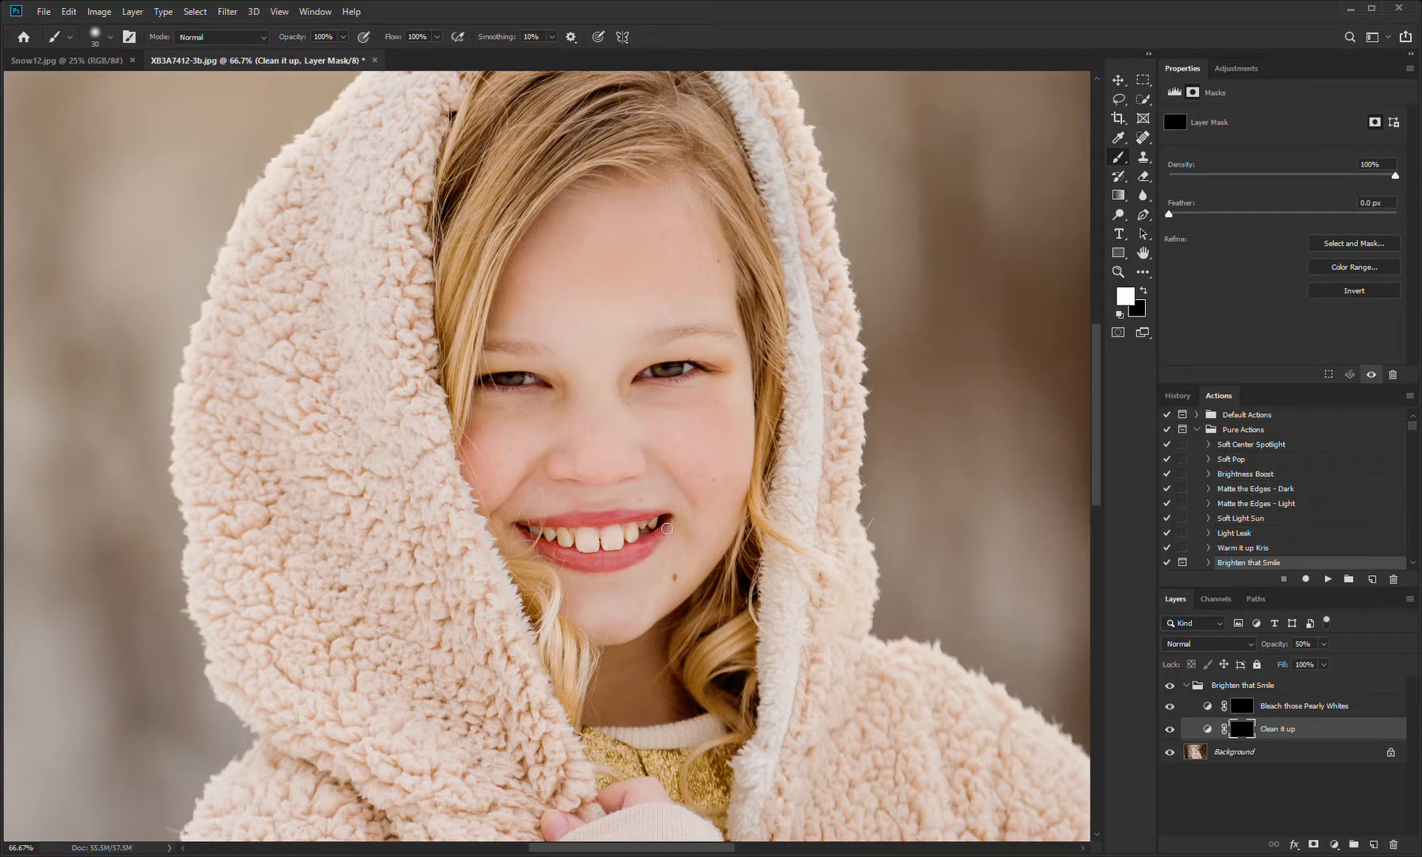
{"action": "left_click", "coordinate": [1171, 685]}
{"action": "left_click", "coordinate": [1172, 688]}
{"action": "left_click", "coordinate": [1172, 688]}
{"action": "left_click", "coordinate": [1173, 689]}
{"action": "left_click", "coordinate": [1172, 689]}
{"action": "left_click", "coordinate": [1173, 689]}
Step: Set Bleach those Pearly Whites to 53% opacity and Clean it up to 82%, checking the latter's effect on the teeth
{"action": "left_click", "coordinate": [1296, 708]}
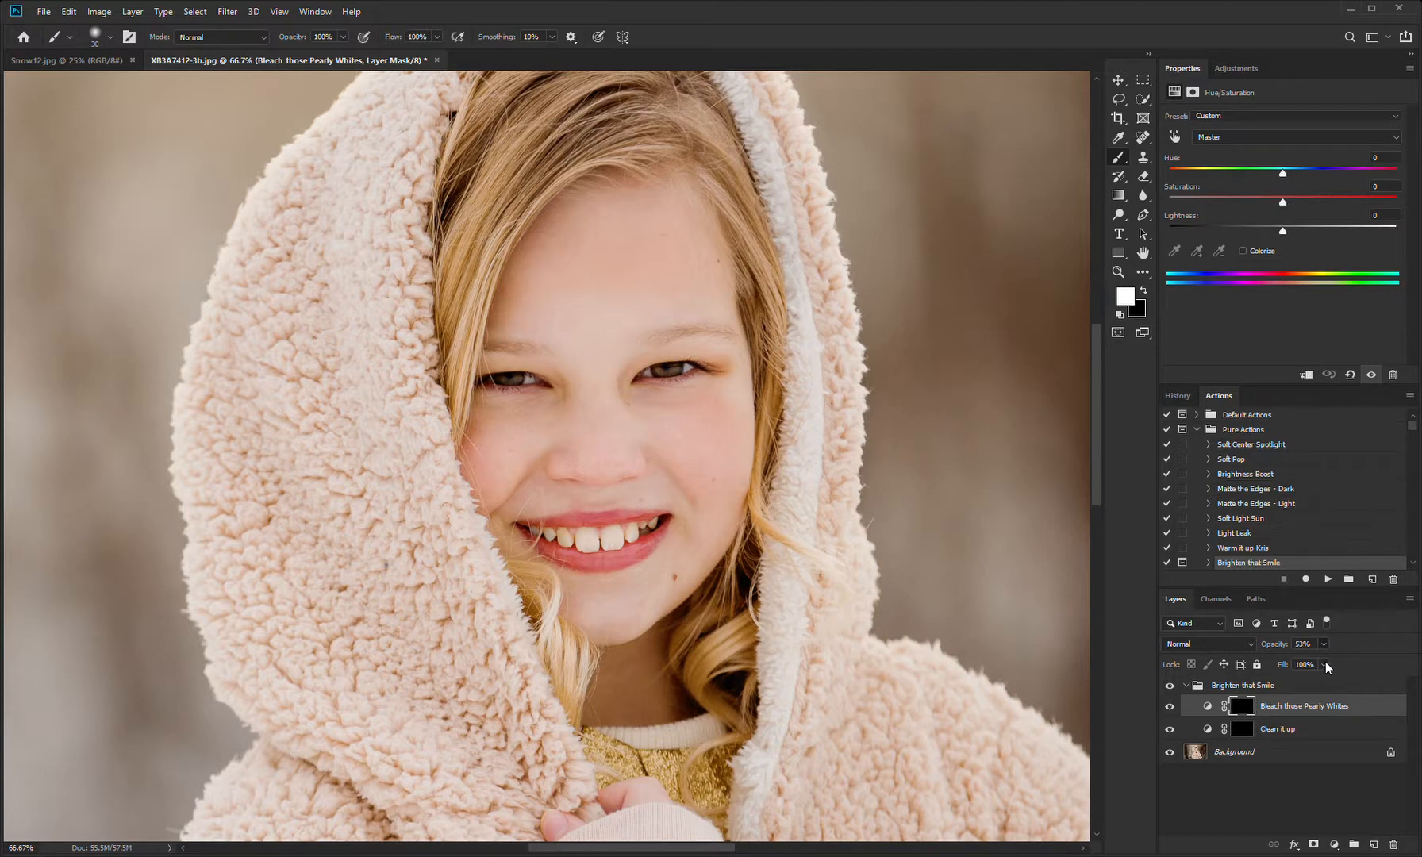
{"action": "left_click", "coordinate": [1295, 732]}
{"action": "left_click_drag", "start_coordinate": [1343, 660], "coordinate": [1321, 664]}
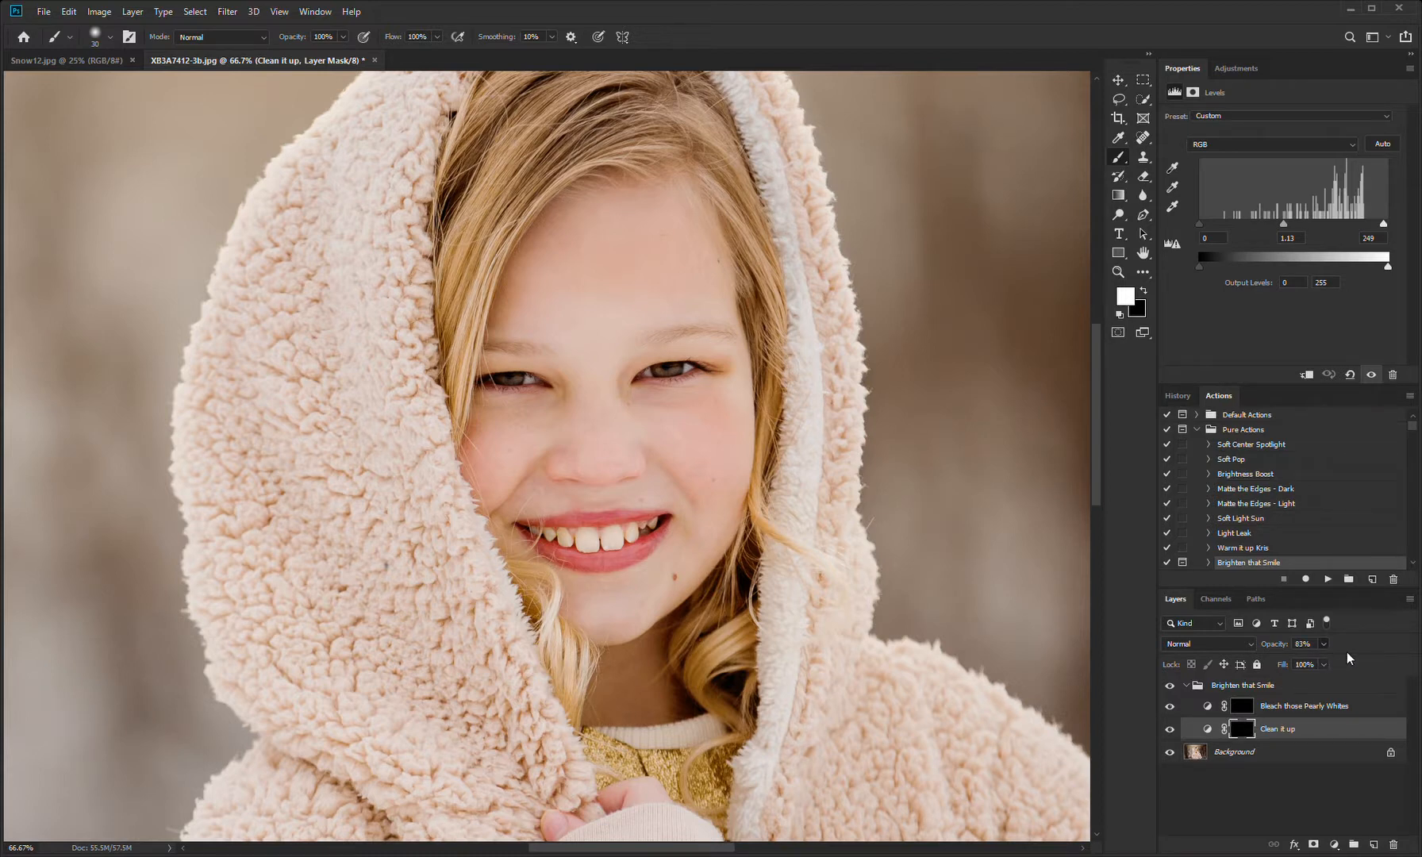
{"action": "left_click", "coordinate": [1174, 731]}
{"action": "left_click", "coordinate": [1174, 731]}
{"action": "left_click", "coordinate": [1171, 730]}
{"action": "left_click", "coordinate": [1171, 730]}
Step: Reduce the brightening around the teeth on the Clean it up mask with a black brush at 50% opacity
{"action": "left_click", "coordinate": [1242, 728]}
{"action": "key", "text": "x"}
{"action": "key", "text": "5"}
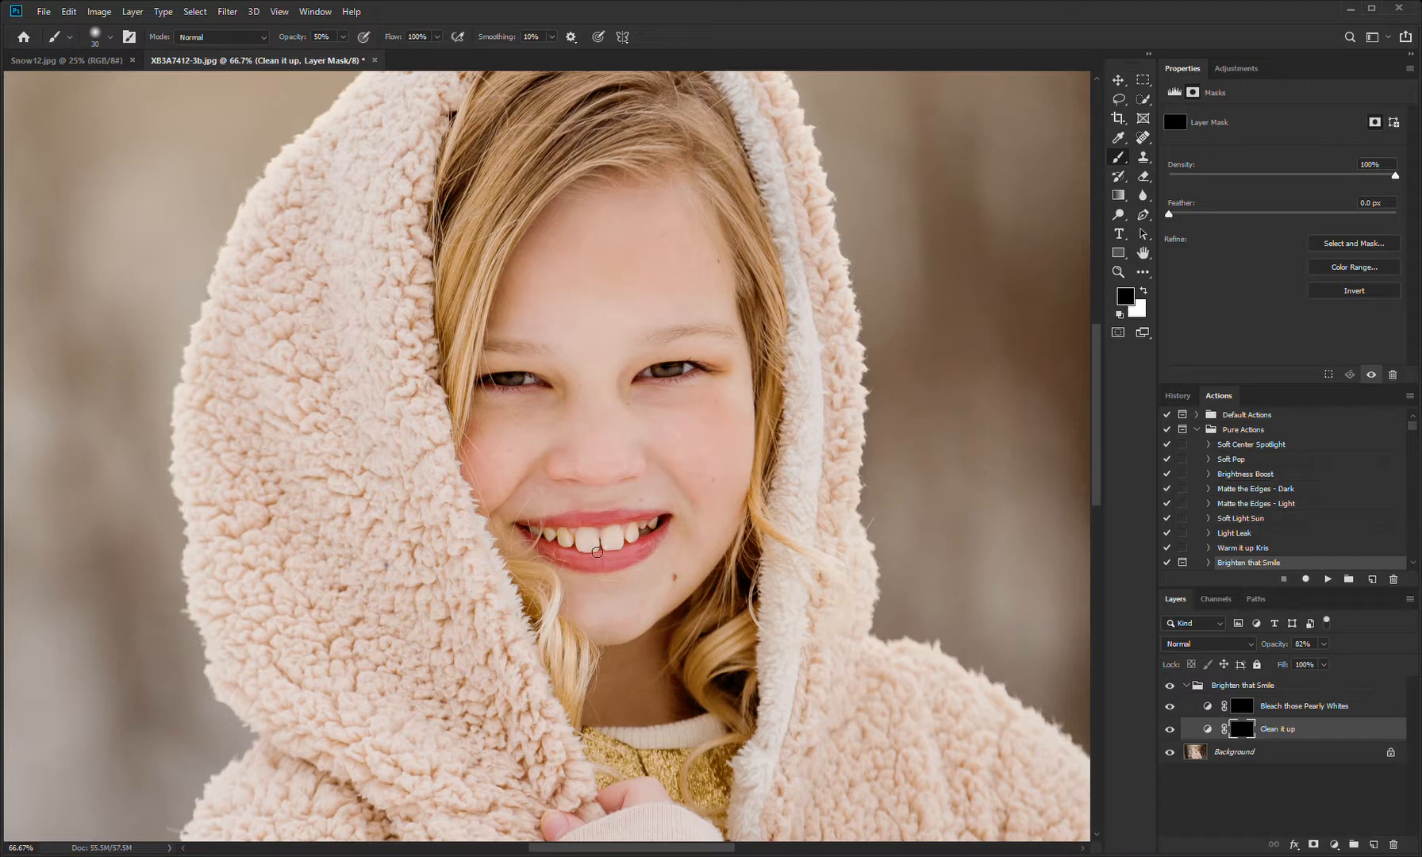
Step: Compare the photo with and without the Brighten that Smile group and flatten the image
{"action": "left_click", "coordinate": [1171, 686]}
{"action": "left_click", "coordinate": [1171, 686]}
{"action": "left_click", "coordinate": [1171, 687]}
{"action": "key", "text": "ctrl+0"}
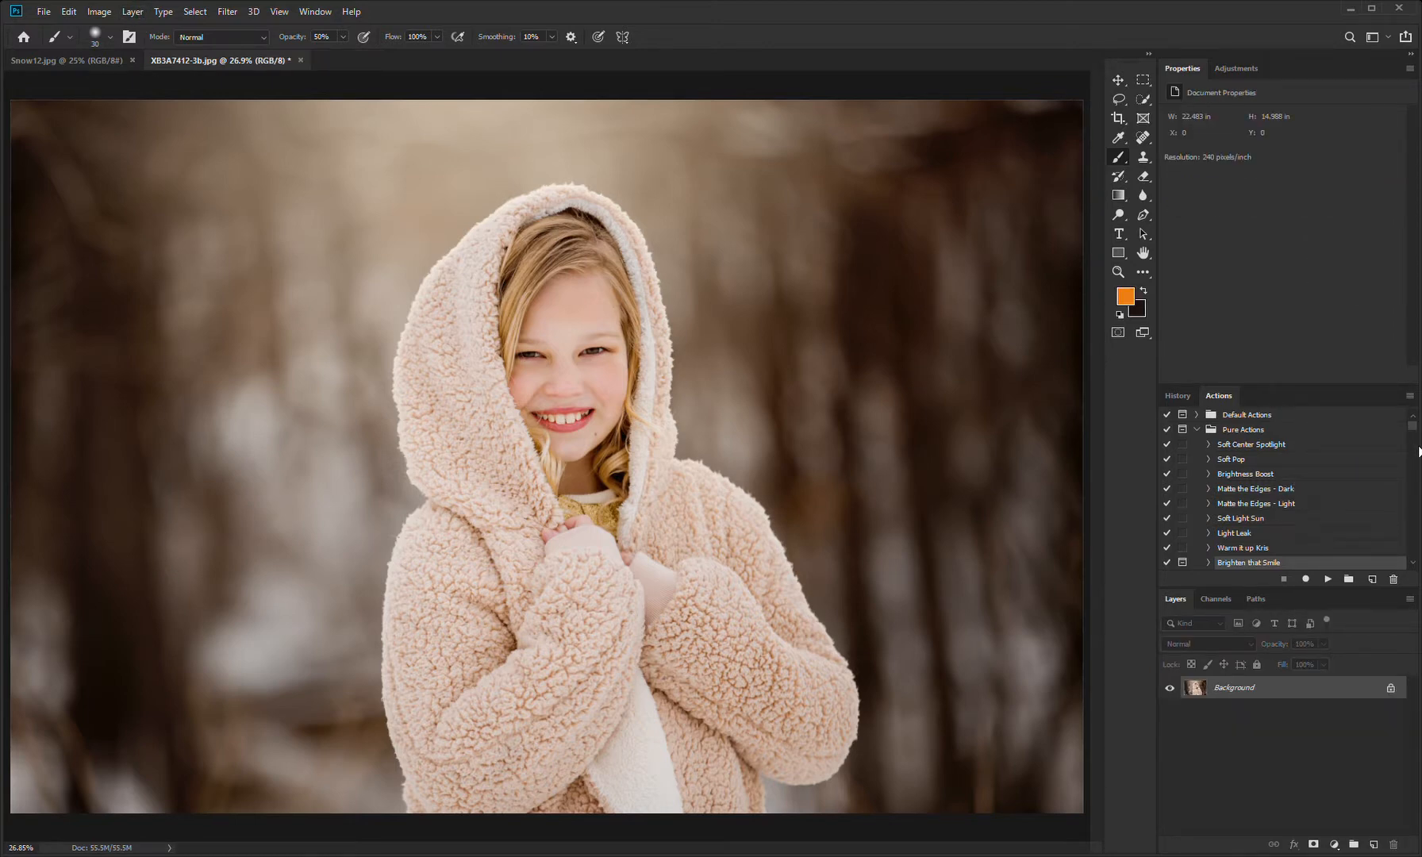
Step: Add a Color Balance adjustment layer and shift its midtones toward cyan, to about -13
{"action": "left_click_drag", "start_coordinate": [1412, 420], "coordinate": [1413, 428]}
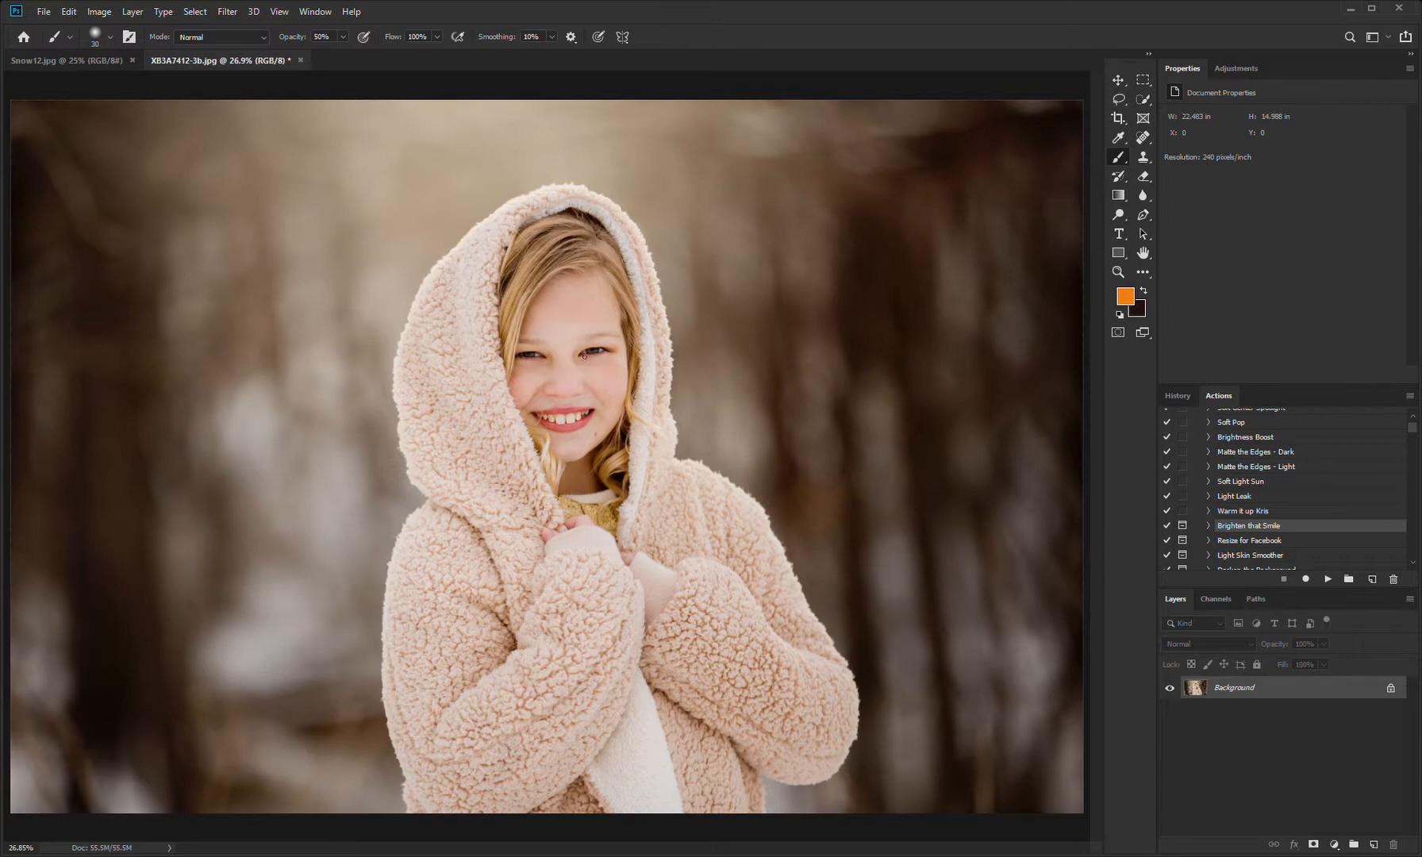
{"action": "scroll", "coordinate": [549, 379], "scroll_direction": "up", "scroll_amount": 3}
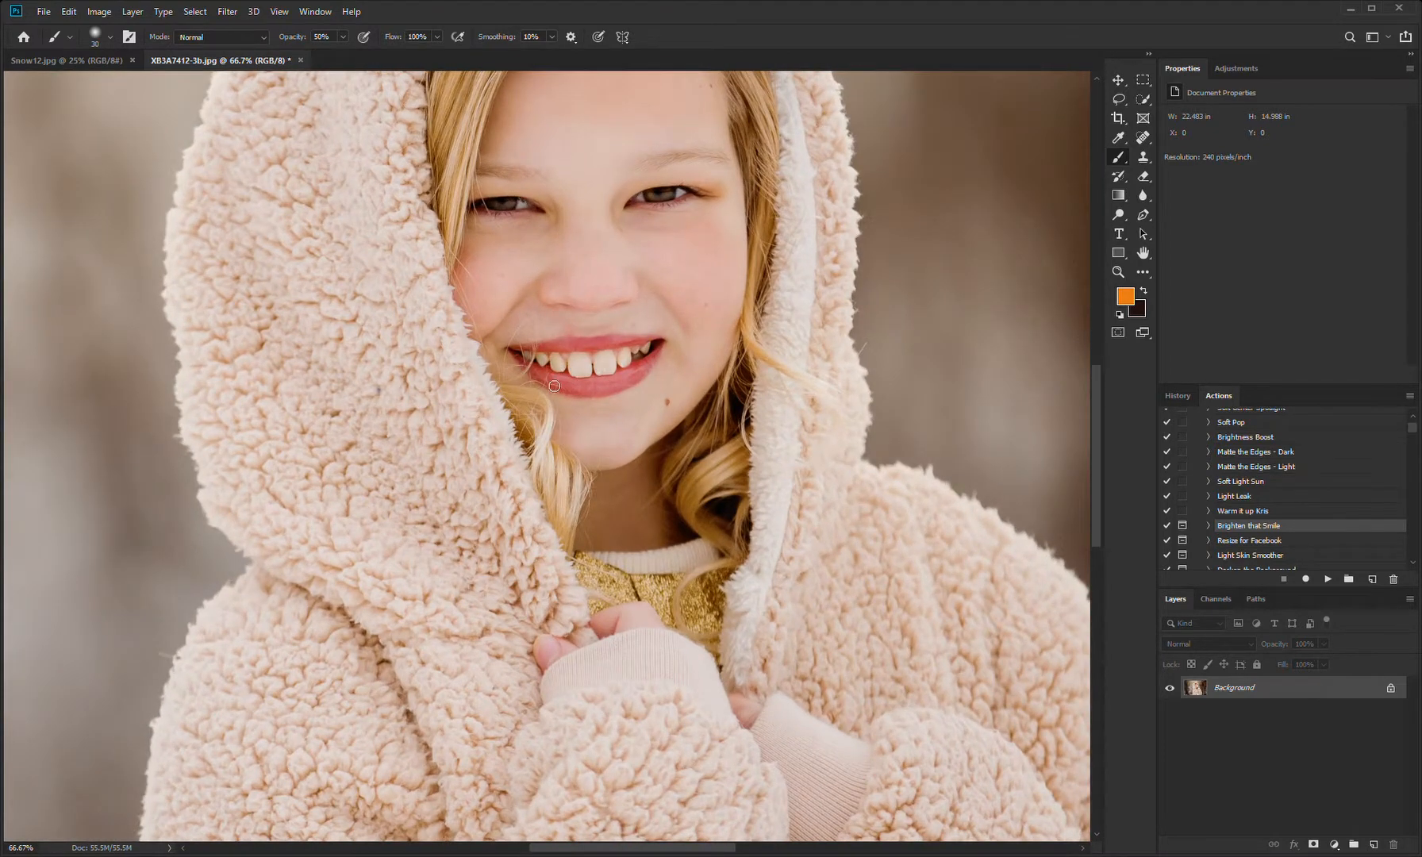
{"action": "left_click_drag", "start_coordinate": [809, 408], "coordinate": [765, 560]}
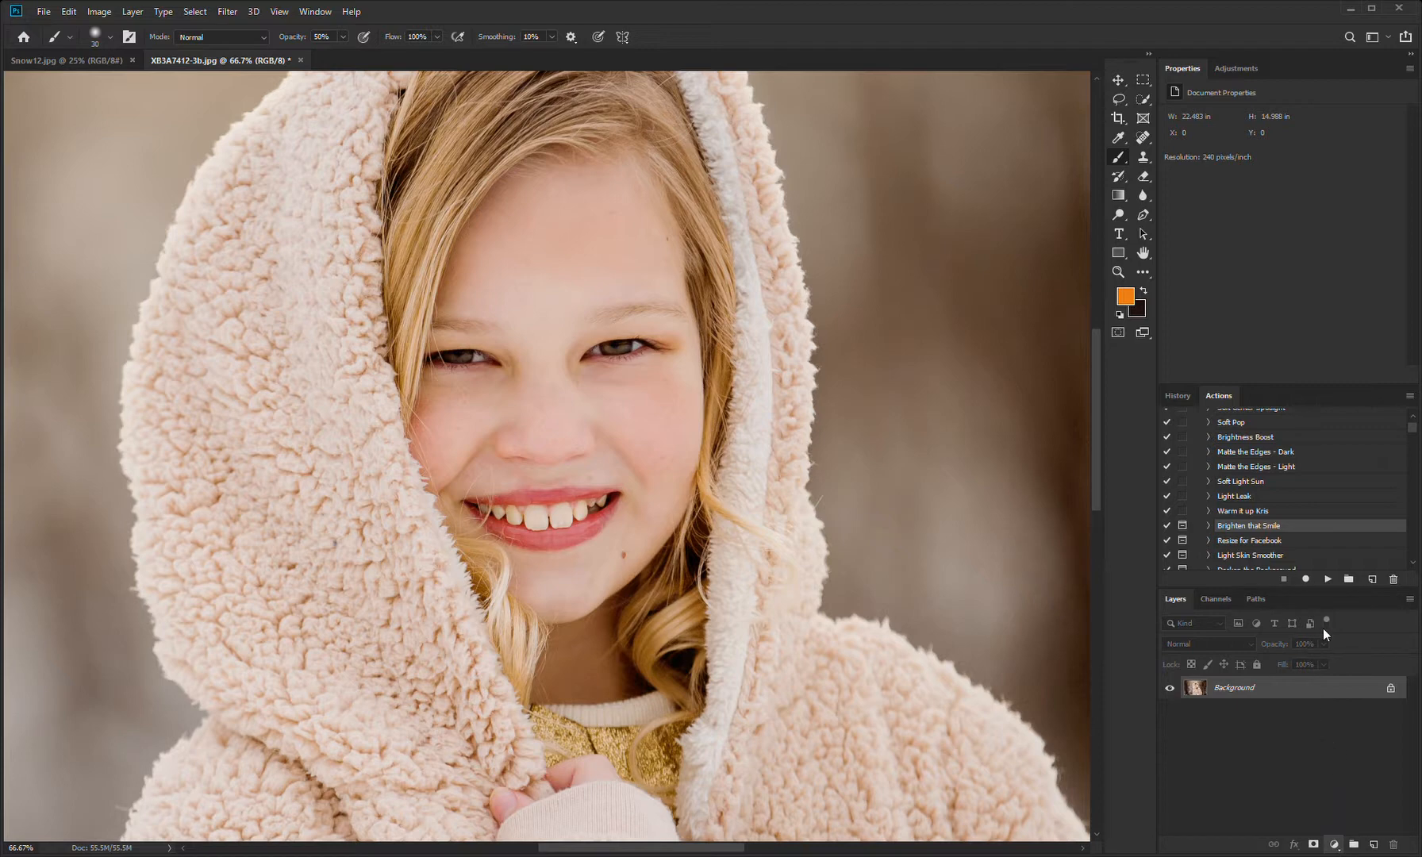
{"action": "left_click", "coordinate": [1333, 704]}
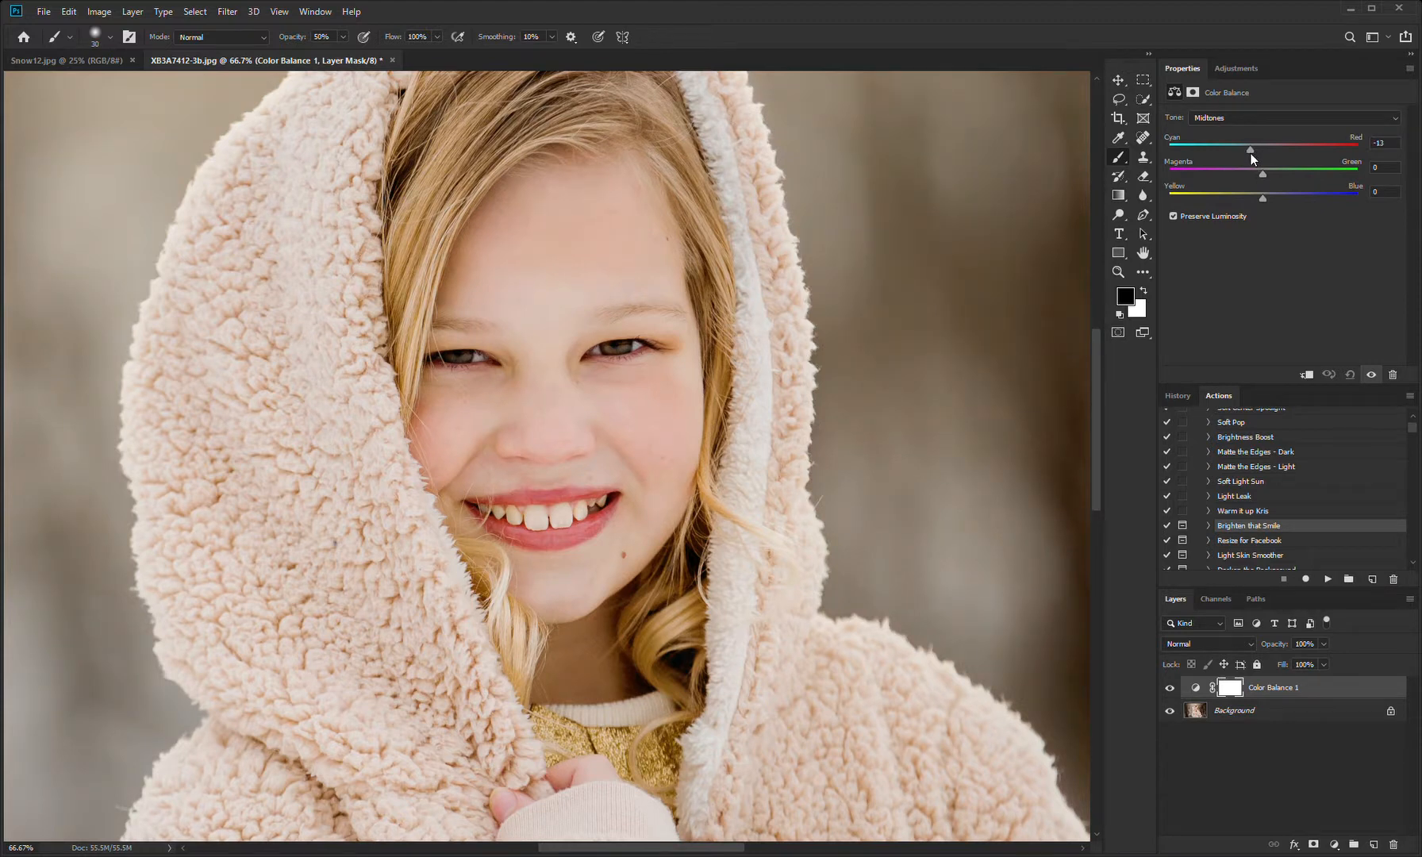
{"action": "left_click", "coordinate": [1286, 687]}
Step: Invert the Color Balance mask and paint the correction onto the forehead with a white 150 px brush at 100% opacity
{"action": "left_click", "coordinate": [1236, 690]}
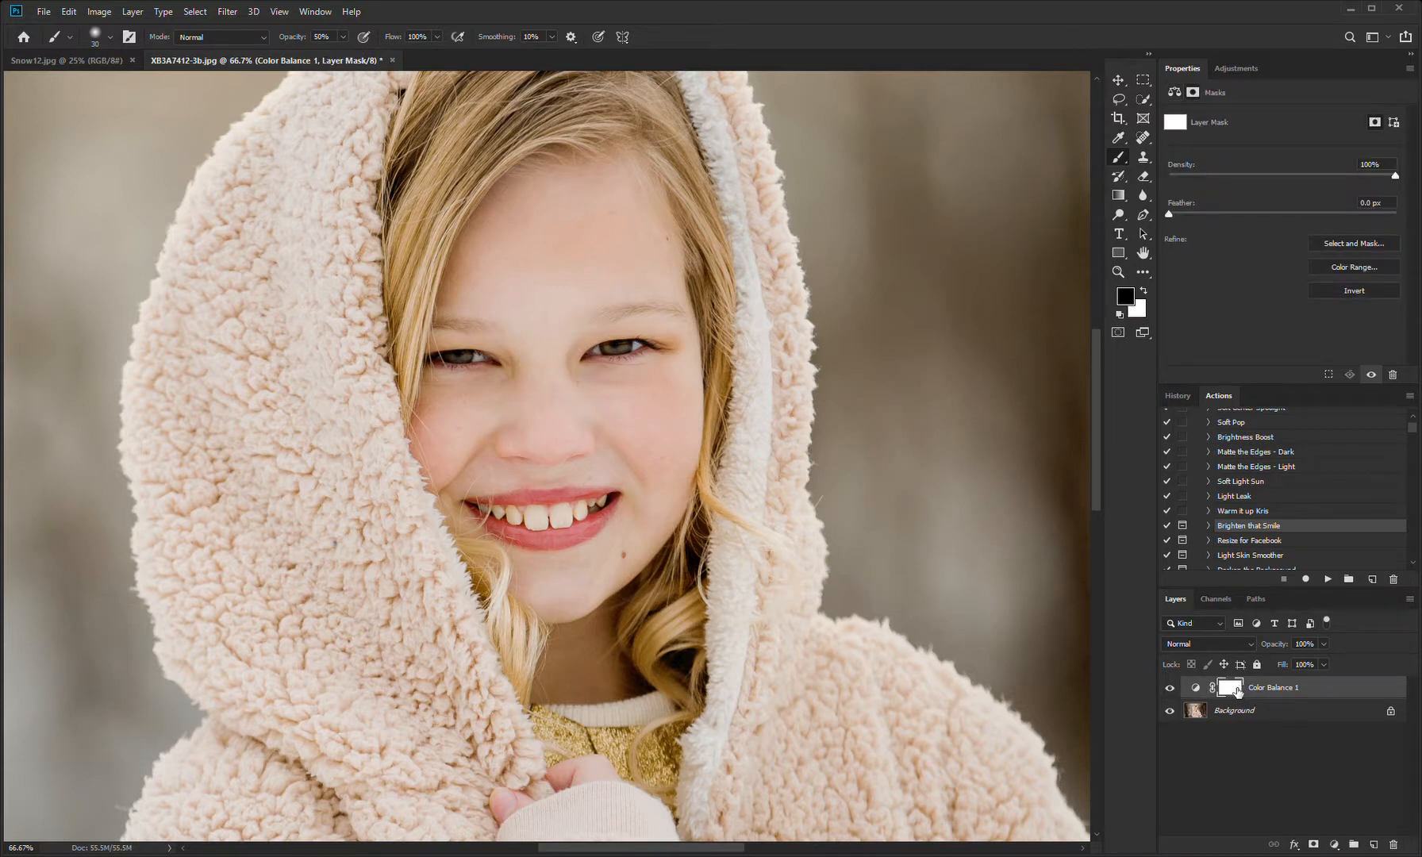
{"action": "left_click_drag", "start_coordinate": [1226, 696], "coordinate": [1228, 699]}
{"action": "key", "text": "ctrl+i"}
{"action": "left_click", "coordinate": [1144, 291]}
{"action": "key", "text": "0"}
{"action": "key", "text": "bracketright"}
{"action": "key", "text": "bracketright"}
Step: Paint the cyan correction onto the reddish cheek areas, reducing the brush to 90 px
{"action": "key", "text": "bracketright"}
{"action": "key", "text": "bracketright"}
{"action": "key", "text": "bracketright"}
{"action": "key", "text": "bracketright"}
{"action": "key", "text": "bracketright"}
{"action": "key", "text": "bracketright"}
{"action": "key", "text": "bracketright"}
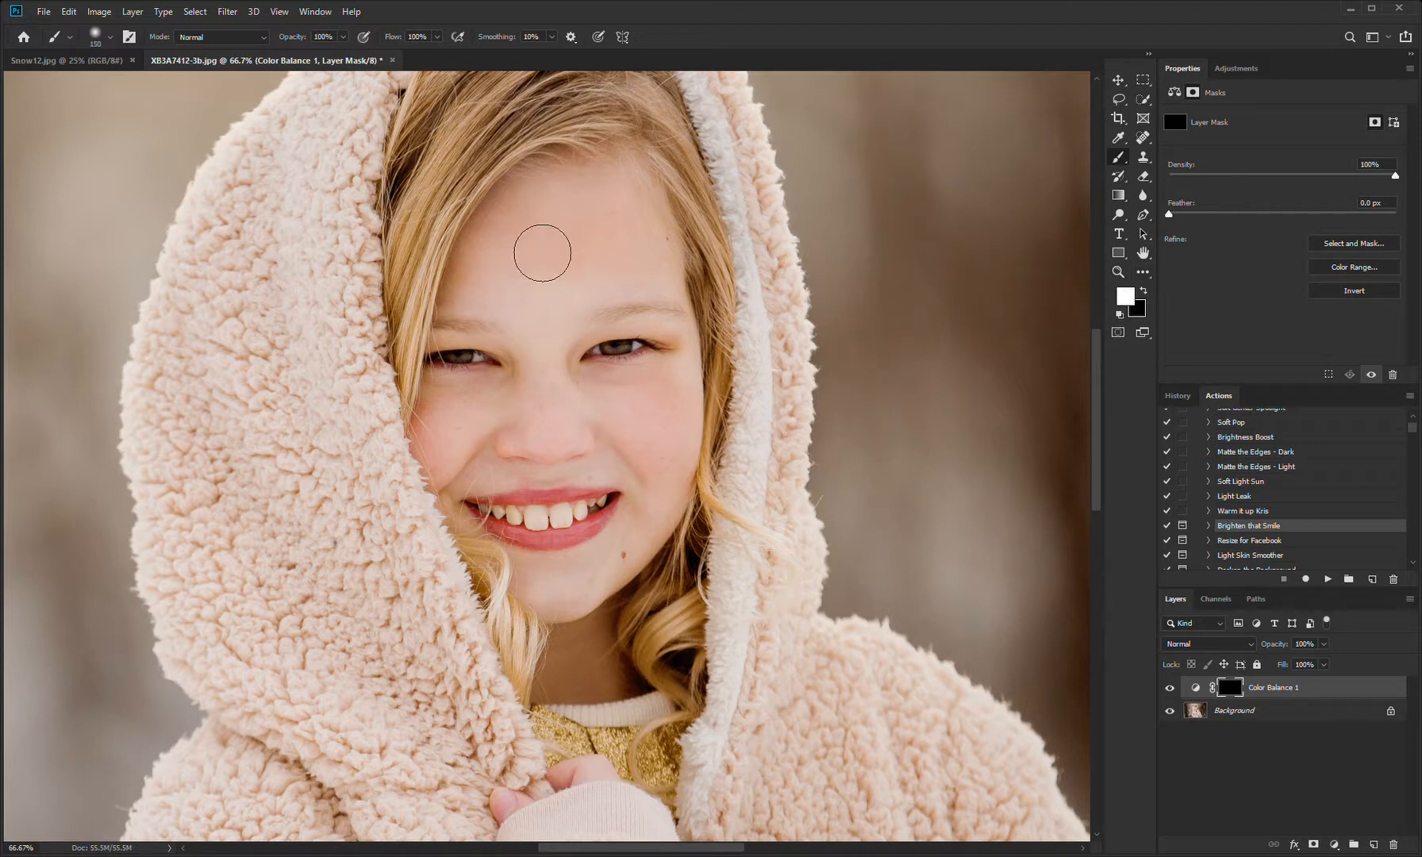
{"action": "left_click_drag", "start_coordinate": [631, 252], "coordinate": [660, 236]}
{"action": "key", "text": "bracketleft"}
{"action": "key", "text": "bracketleft"}
{"action": "key", "text": "bracketleft"}
{"action": "key", "text": "bracketright"}
{"action": "key", "text": "bracketright"}
{"action": "key", "text": "bracketleft"}
{"action": "left_click", "coordinate": [670, 484]}
{"action": "key", "text": "bracketleft"}
Step: Add a second Color Balance layer directly above the Background and shift its midtones toward red, to about +7
{"action": "left_click", "coordinate": [1275, 723]}
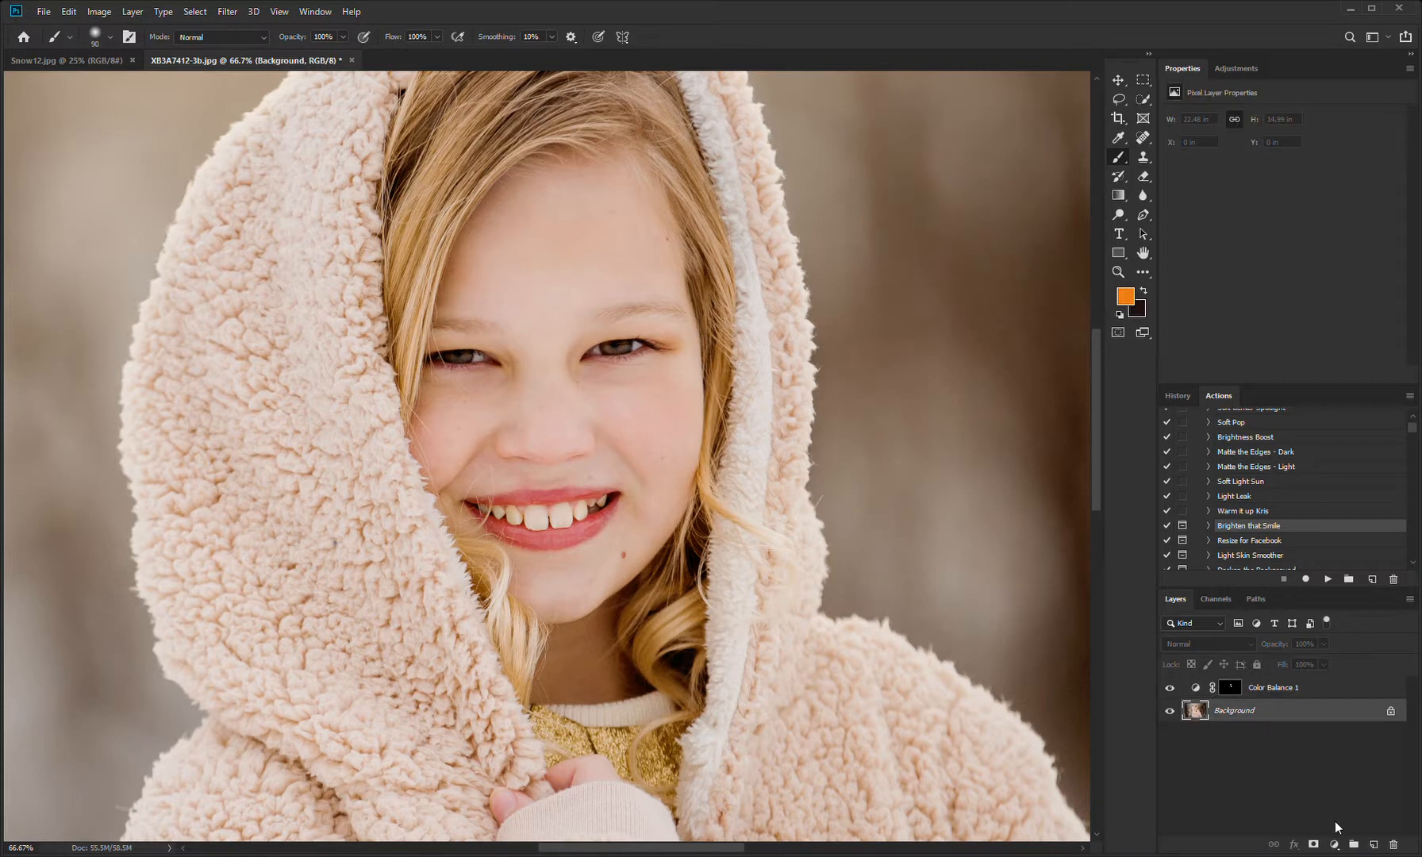
{"action": "left_click", "coordinate": [1352, 720]}
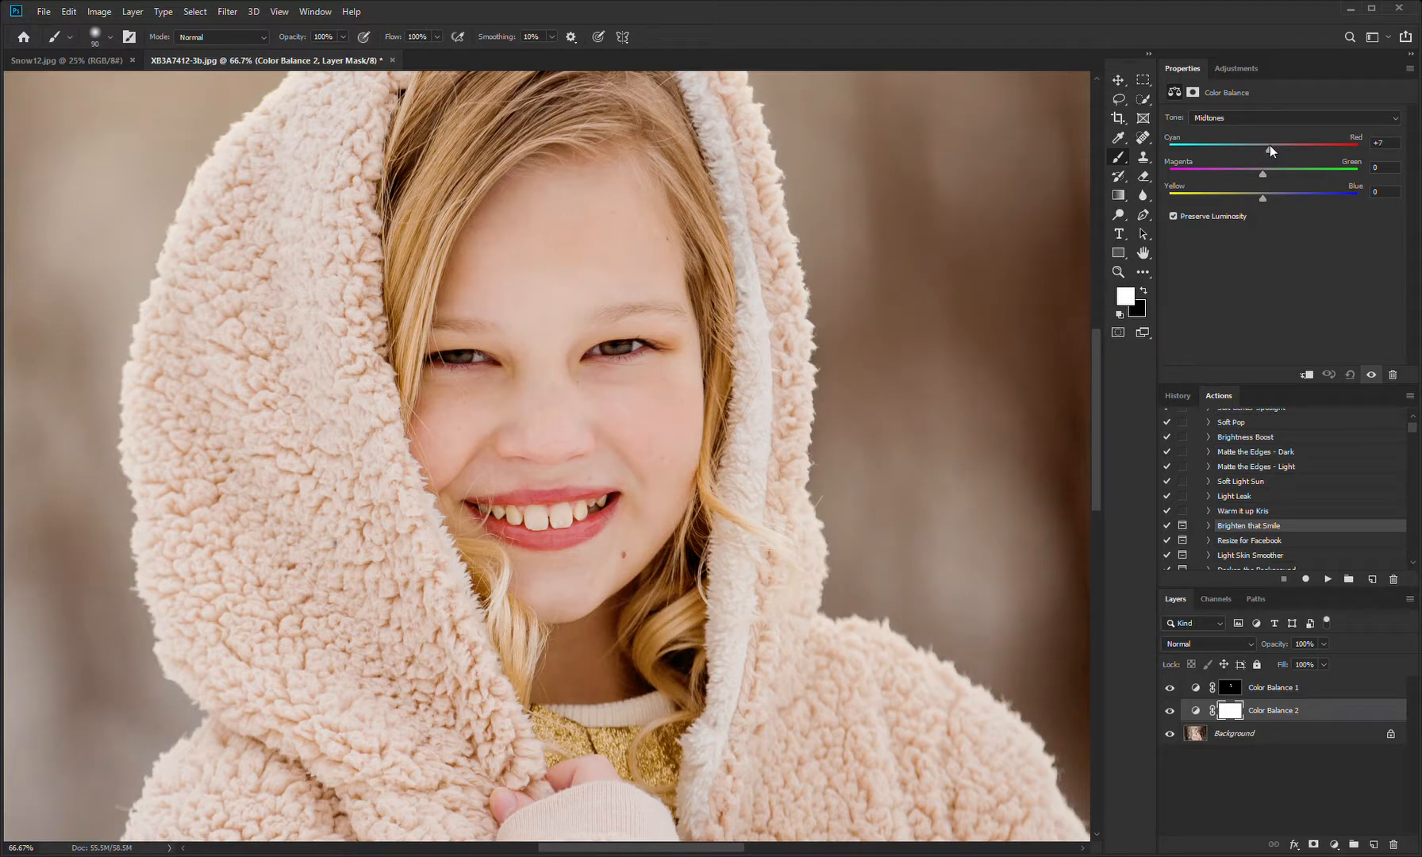
{"action": "left_click_drag", "start_coordinate": [1269, 145], "coordinate": [1271, 146]}
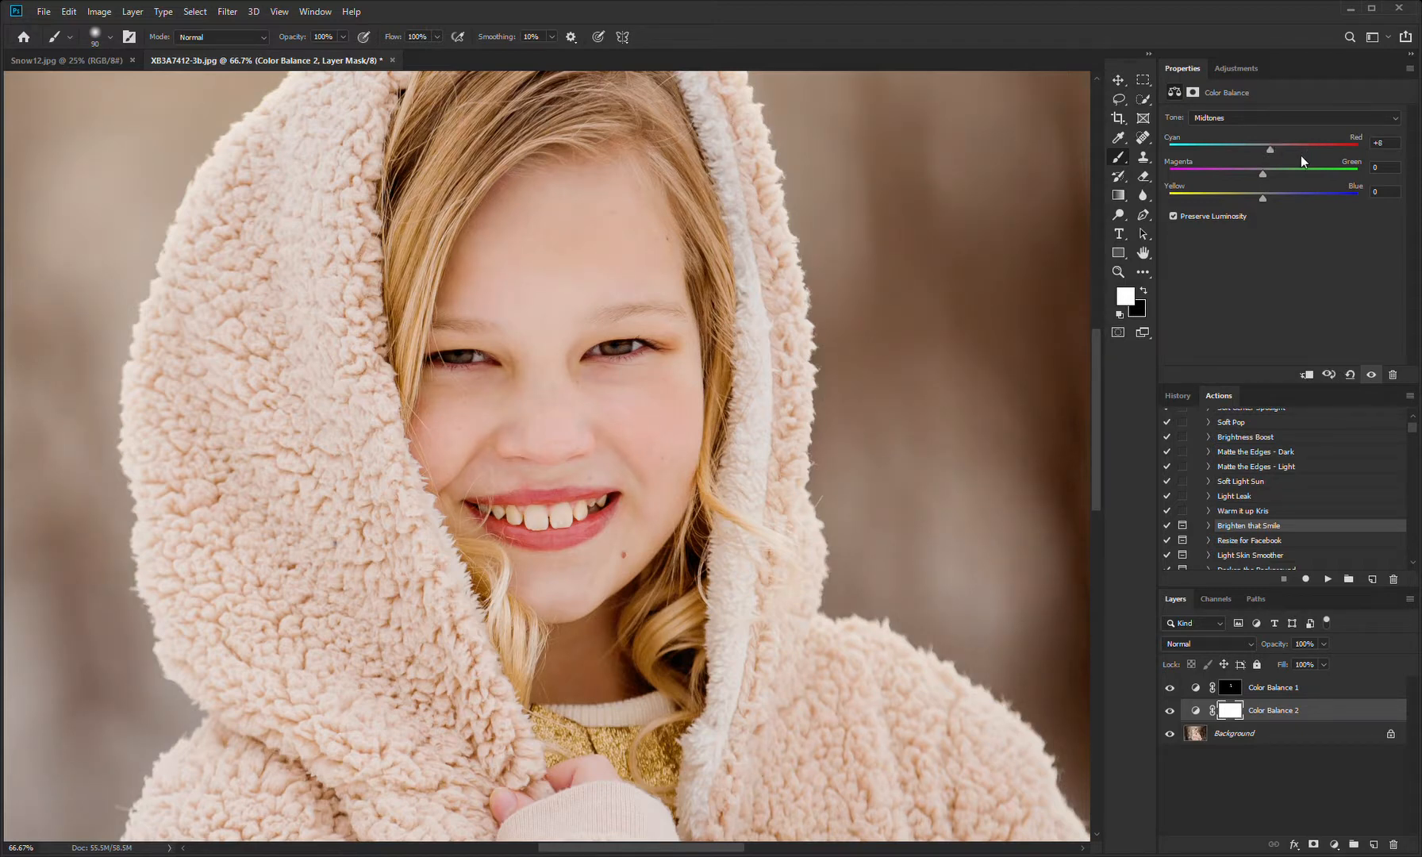
Step: Invert the second Color Balance layer's mask and paint the red correction onto the bridge of the nose in white
{"action": "left_click", "coordinate": [1238, 711]}
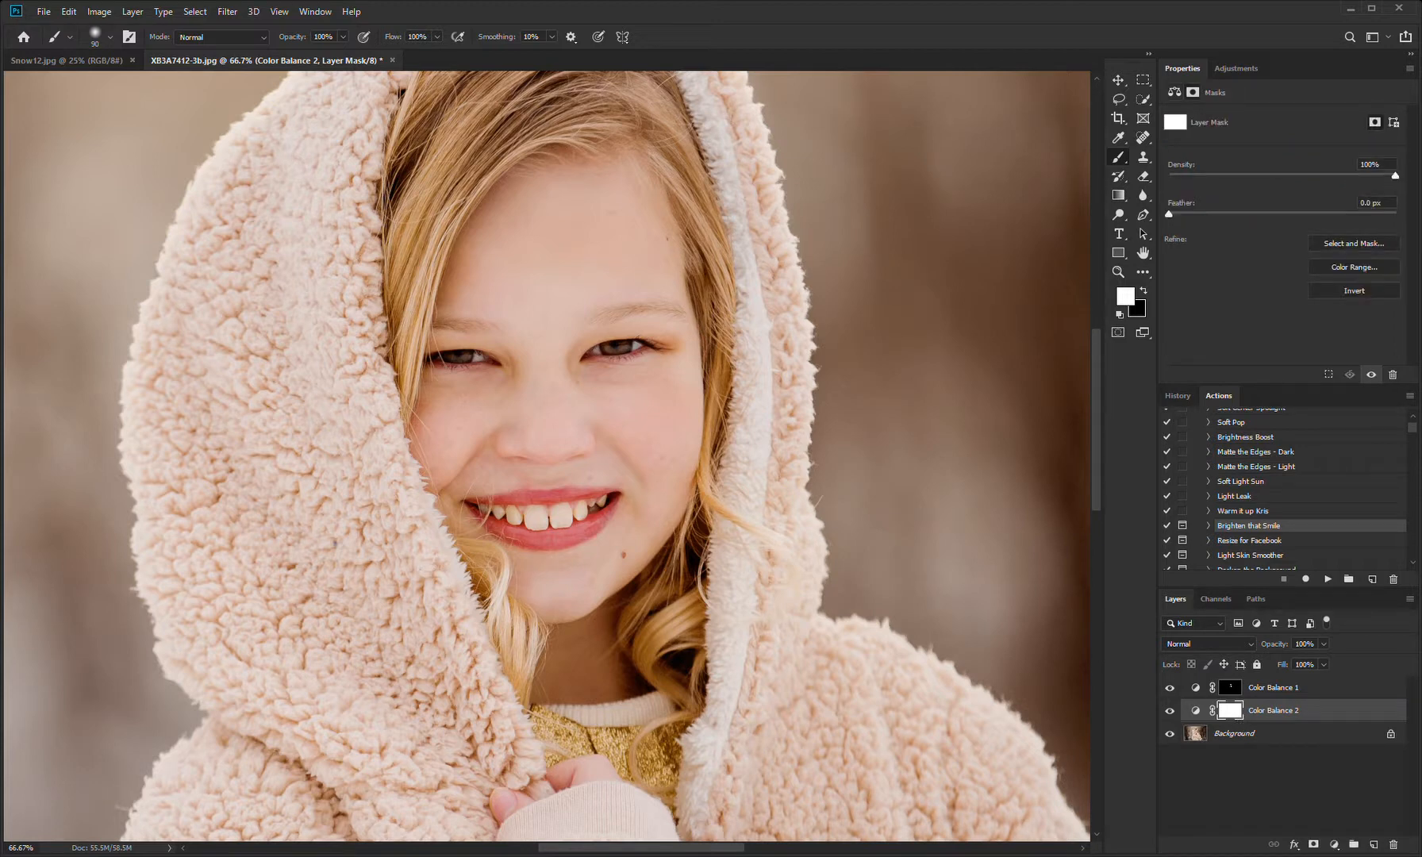
{"action": "key", "text": "ctrl+i"}
{"action": "mouse_move", "coordinate": [569, 325]}
{"action": "left_mouse_down"}
{"action": "mouse_move", "coordinate": [604, 315]}
{"action": "mouse_move", "coordinate": [565, 352]}
{"action": "left_mouse_up"}
Step: Group the two Color Balance layers and compare the face with and without the group
{"action": "left_click", "coordinate": [1288, 688], "text": "shift"}
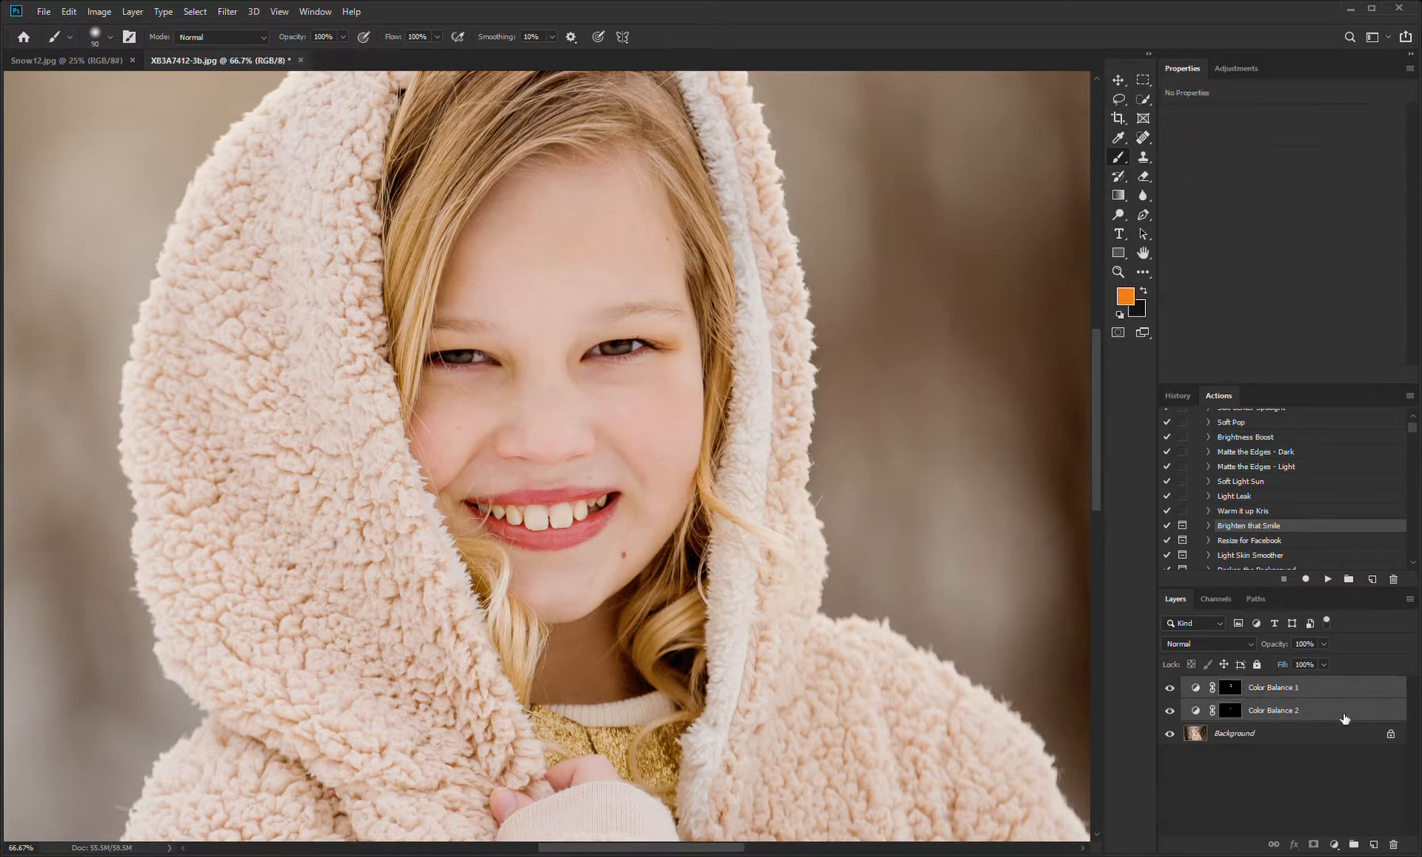
{"action": "left_click", "coordinate": [1354, 844]}
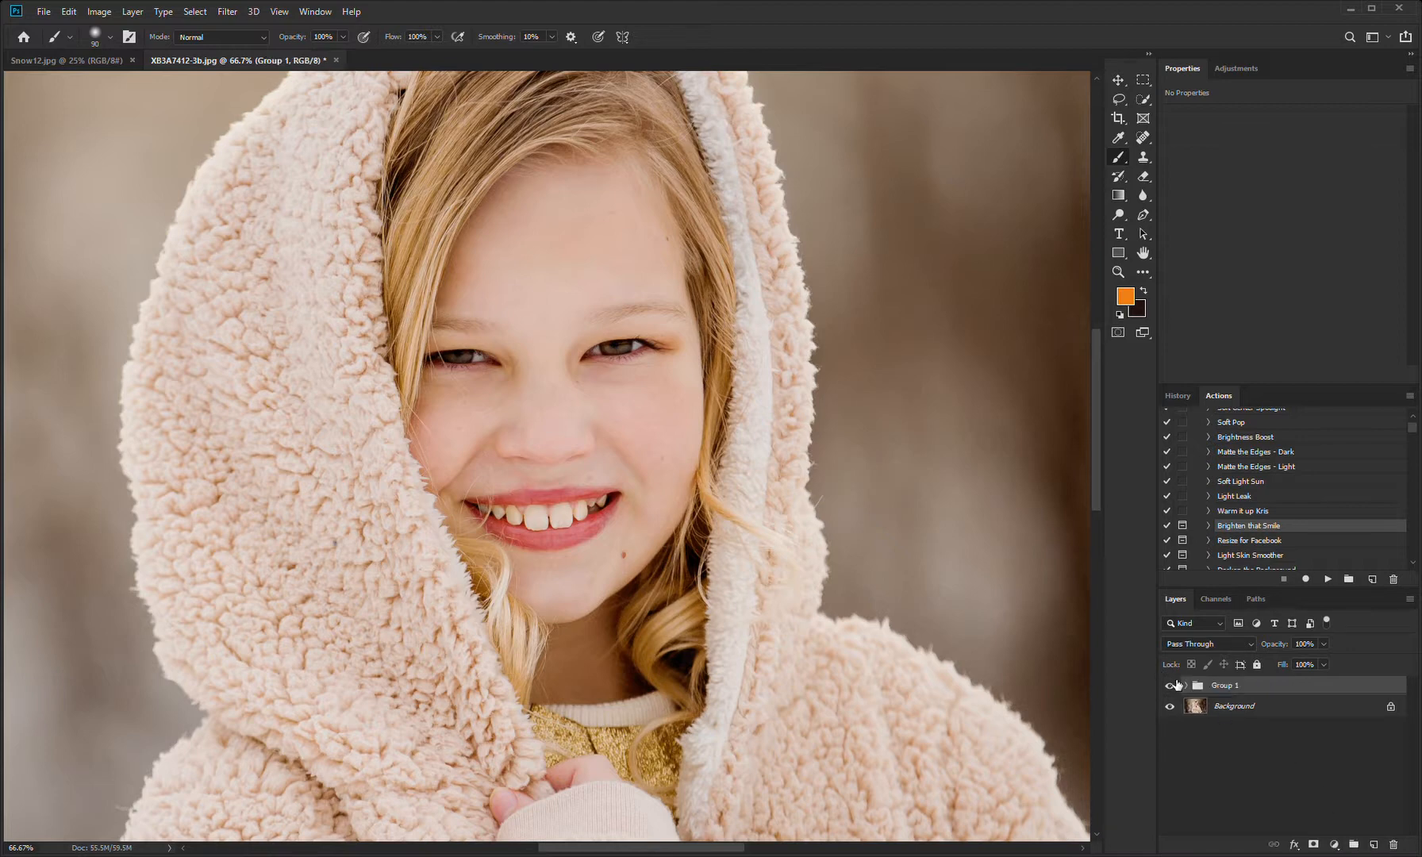
{"action": "left_click", "coordinate": [1175, 684]}
{"action": "left_click", "coordinate": [1177, 685]}
{"action": "left_click", "coordinate": [1171, 686]}
{"action": "left_click", "coordinate": [1177, 686]}
Step: Compare the whole photo with and without the Color Balance group and flatten the image
{"action": "key", "text": "ctrl+0"}
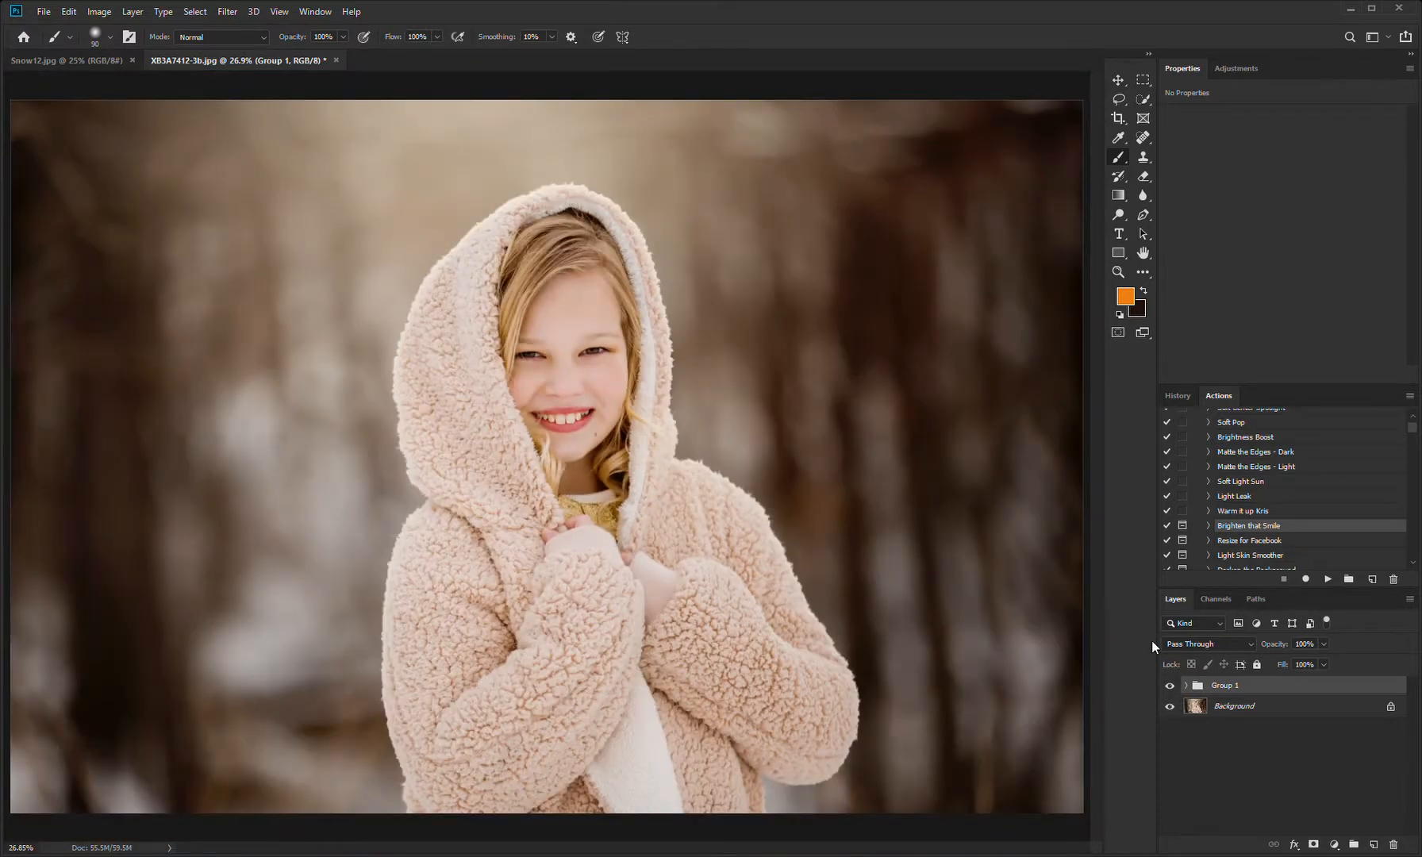
{"action": "left_click", "coordinate": [1173, 687]}
{"action": "left_click", "coordinate": [1173, 689]}
{"action": "left_click", "coordinate": [1172, 687]}
{"action": "left_click", "coordinate": [1172, 687]}
{"action": "left_click", "coordinate": [1173, 687]}
{"action": "left_click", "coordinate": [1172, 688]}
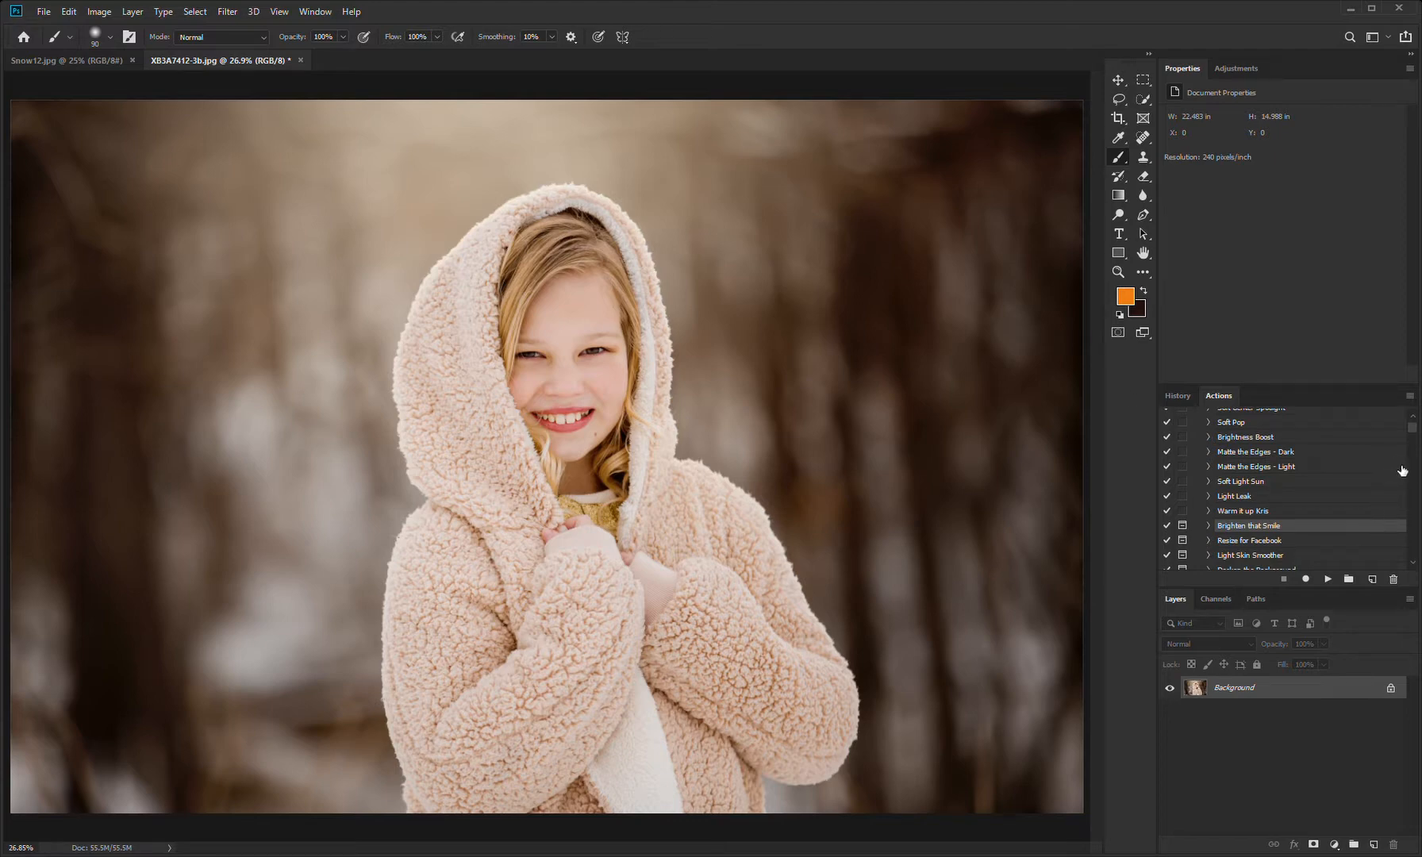
Step: Run the Light Skin Smoother action from the Pure Actions set on the photo
{"action": "scroll", "coordinate": [1411, 437], "scroll_direction": "up", "scroll_amount": 2}
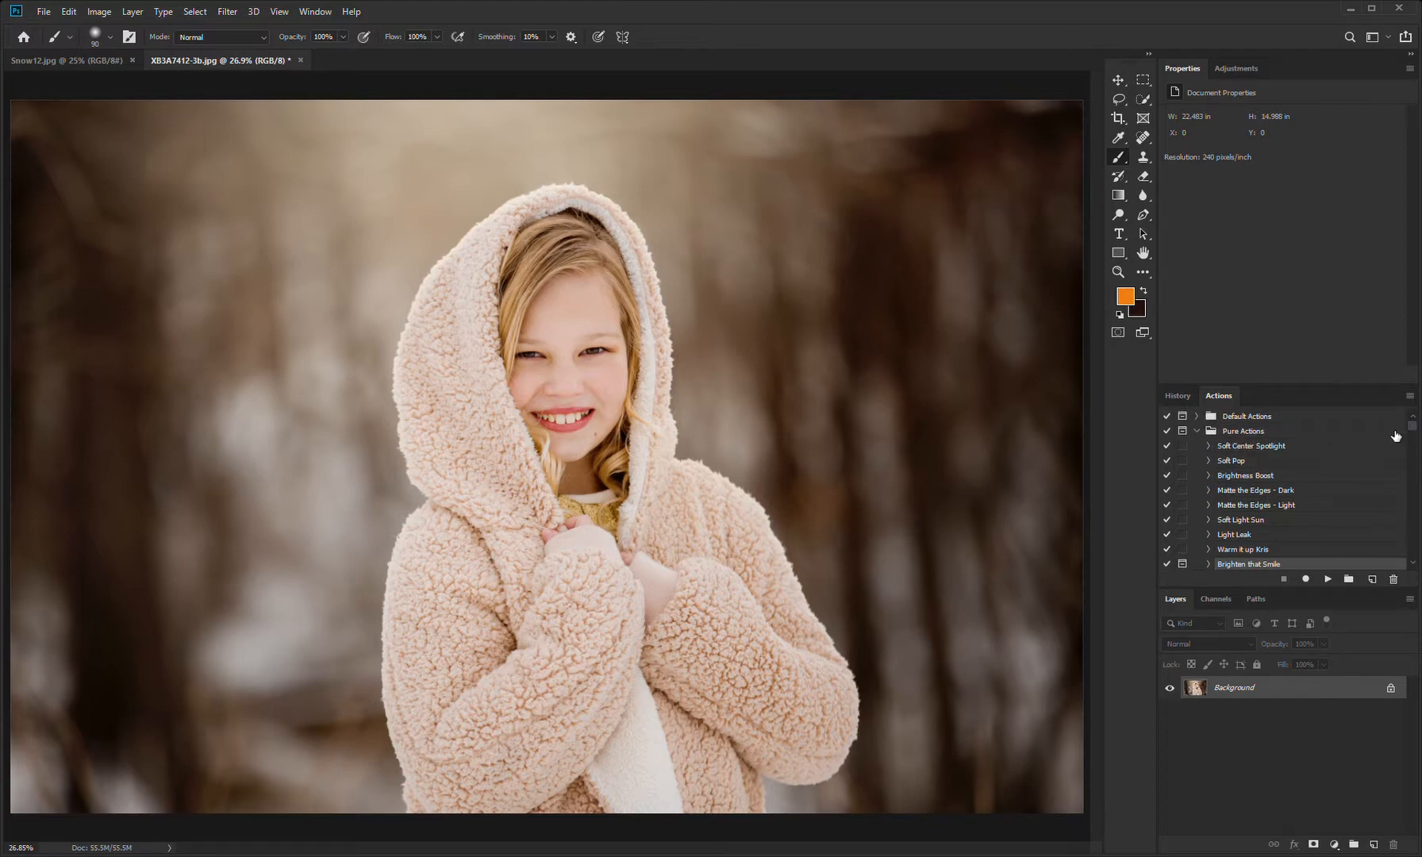
{"action": "left_click", "coordinate": [1414, 563]}
{"action": "left_click", "coordinate": [1413, 563]}
{"action": "left_click", "coordinate": [1413, 563]}
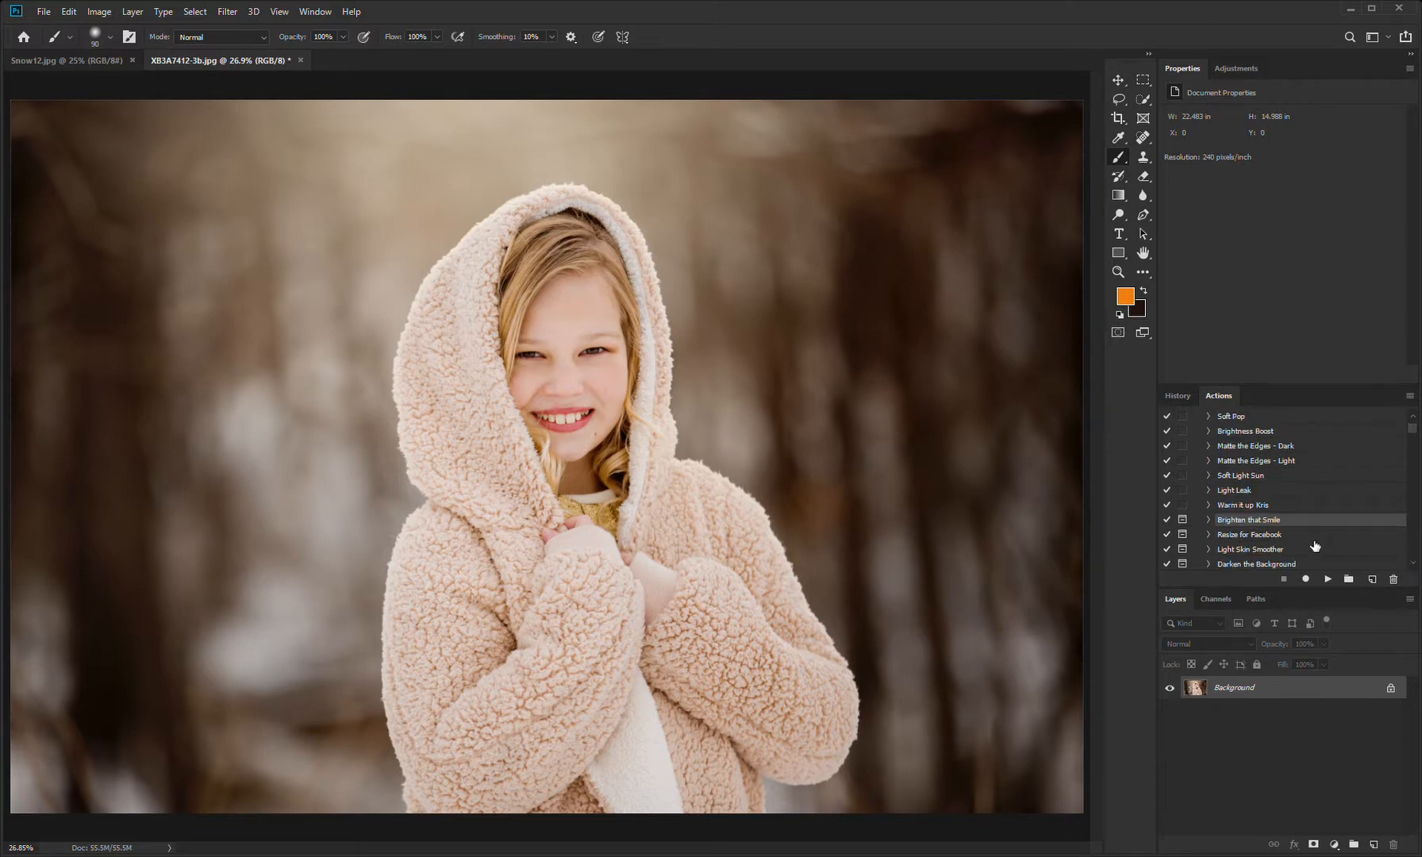
{"action": "left_click", "coordinate": [1318, 548]}
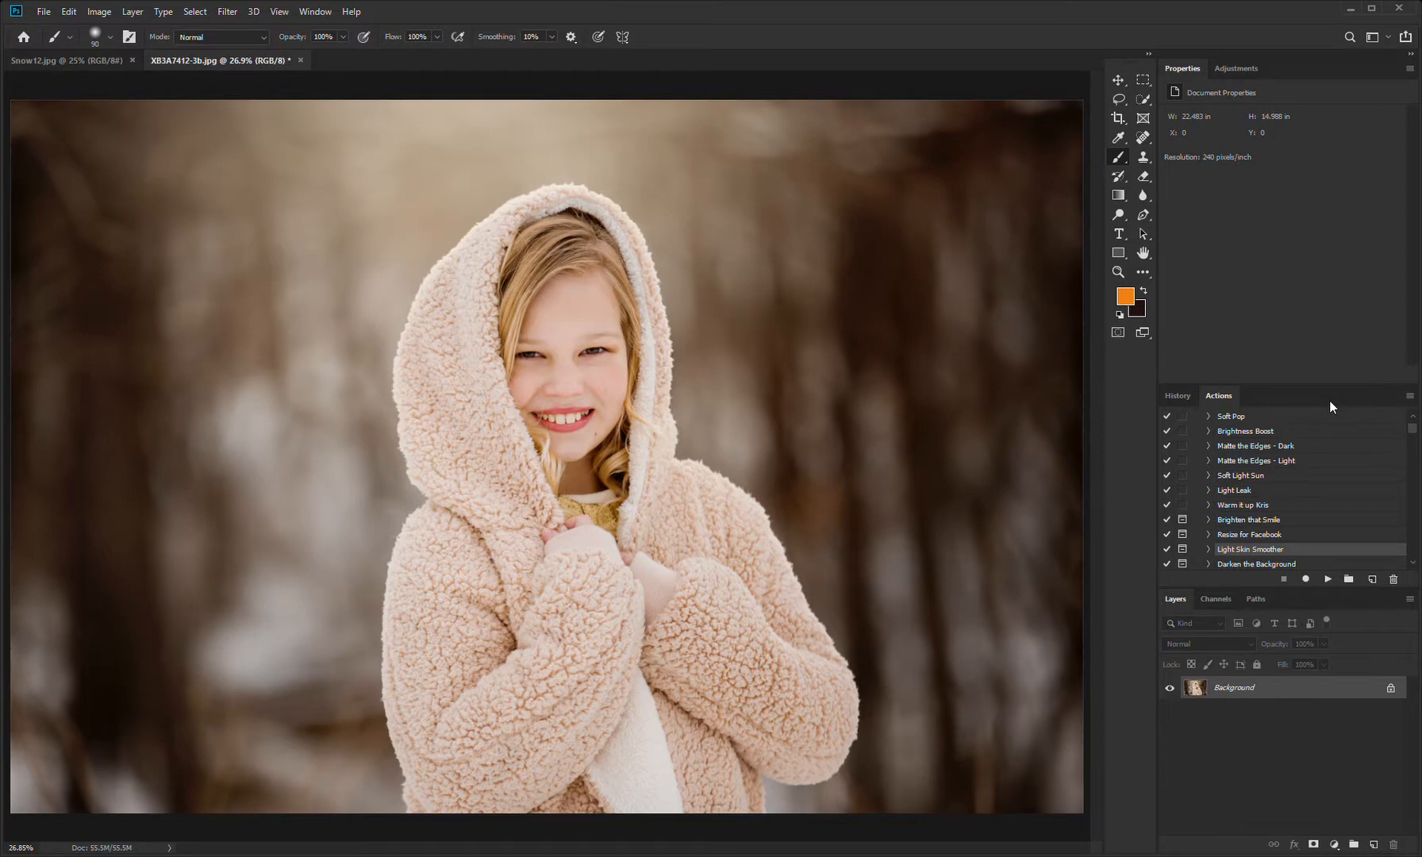
{"action": "key", "text": "ctrl+plus"}
{"action": "key", "text": "ctrl+plus"}
{"action": "key", "text": "ctrl+plus"}
{"action": "left_click_drag", "start_coordinate": [855, 327], "coordinate": [838, 539]}
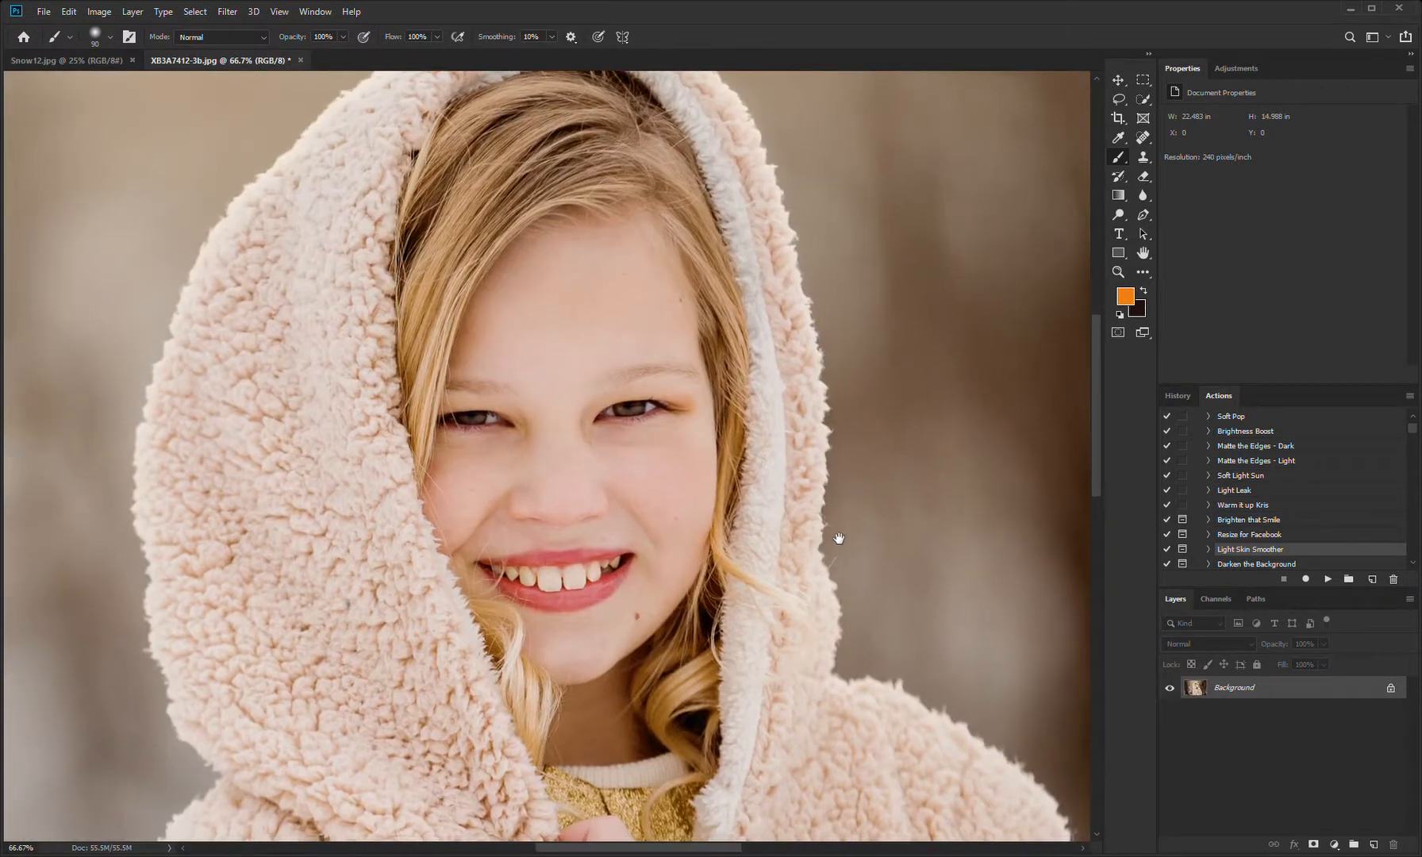
{"action": "left_click", "coordinate": [1328, 578]}
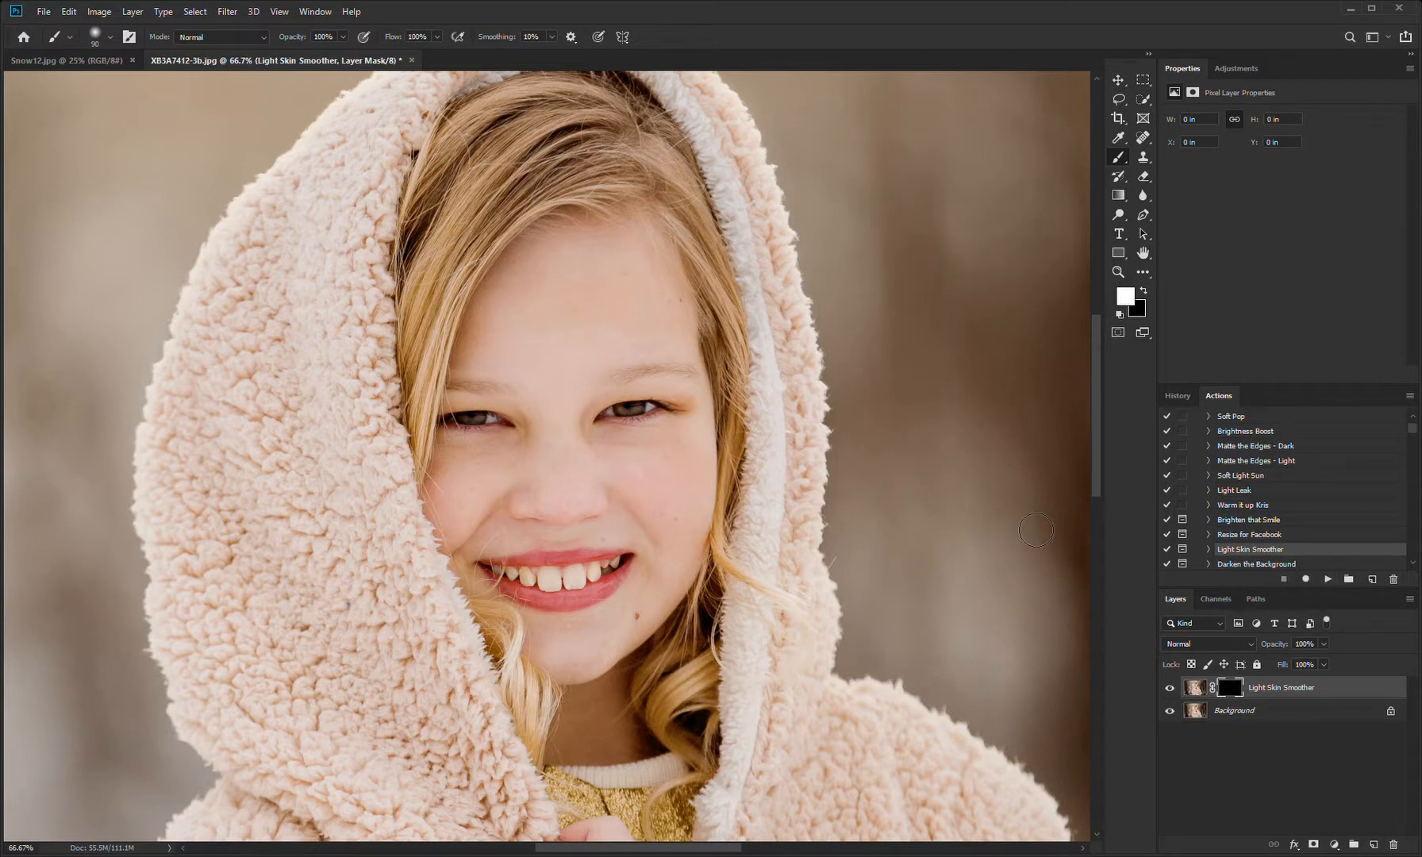
Step: Paint white on the Light Skin Smoother layer mask over the facial skin, using smaller brush sizes for the tighter areas
{"action": "left_click", "coordinate": [1232, 689]}
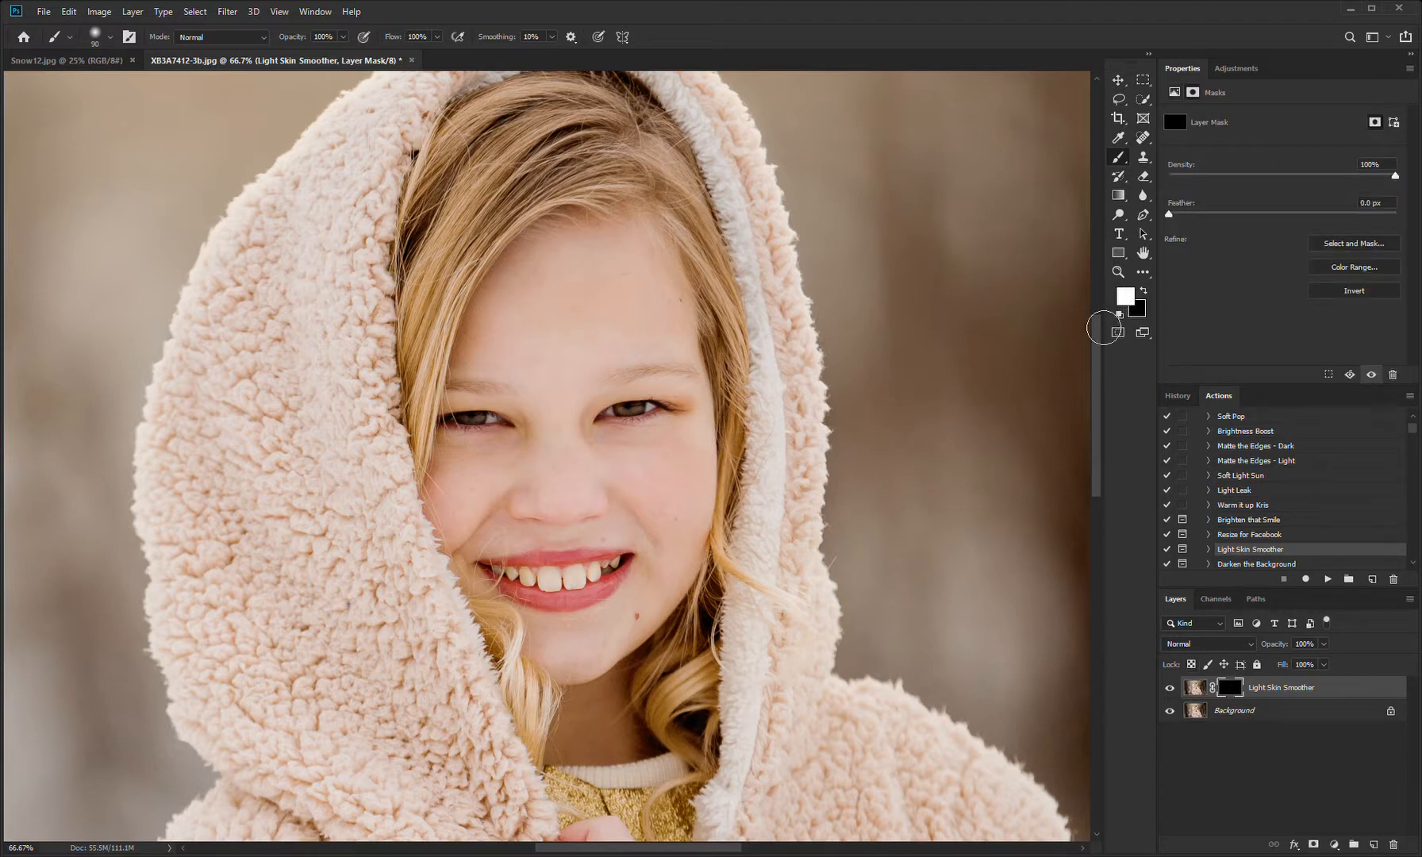
{"action": "key", "text": "bracketright"}
{"action": "key", "text": "bracketright"}
{"action": "key", "text": "bracketright"}
{"action": "mouse_move", "coordinate": [562, 326]}
{"action": "left_mouse_down"}
{"action": "mouse_move", "coordinate": [546, 356]}
{"action": "mouse_move", "coordinate": [628, 339]}
{"action": "mouse_move", "coordinate": [650, 311]}
{"action": "mouse_move", "coordinate": [703, 514]}
{"action": "left_mouse_up"}
{"action": "key", "text": "bracketleft"}
{"action": "key", "text": "bracketleft"}
{"action": "key", "text": "bracketleft"}
{"action": "key", "text": "bracketleft"}
{"action": "key", "text": "bracketleft"}
{"action": "key", "text": "bracketleft"}
{"action": "key", "text": "bracketleft"}
{"action": "key", "text": "bracketright"}
{"action": "key", "text": "bracketright"}
Step: Compare the face with and without the Light Skin Smoother layer and lower its opacity to 47%
{"action": "left_click", "coordinate": [1170, 688]}
{"action": "left_click", "coordinate": [1173, 689]}
{"action": "left_click", "coordinate": [1174, 688]}
{"action": "left_click", "coordinate": [1173, 689]}
{"action": "left_click", "coordinate": [1171, 688]}
{"action": "left_click", "coordinate": [1171, 688]}
{"action": "left_click", "coordinate": [1171, 688]}
{"action": "left_click", "coordinate": [1172, 688]}
{"action": "left_click", "coordinate": [1174, 688]}
{"action": "left_click", "coordinate": [1174, 688]}
Step: Flatten the skin smoothing into the photo and save the file
{"action": "left_click", "coordinate": [174, 573]}
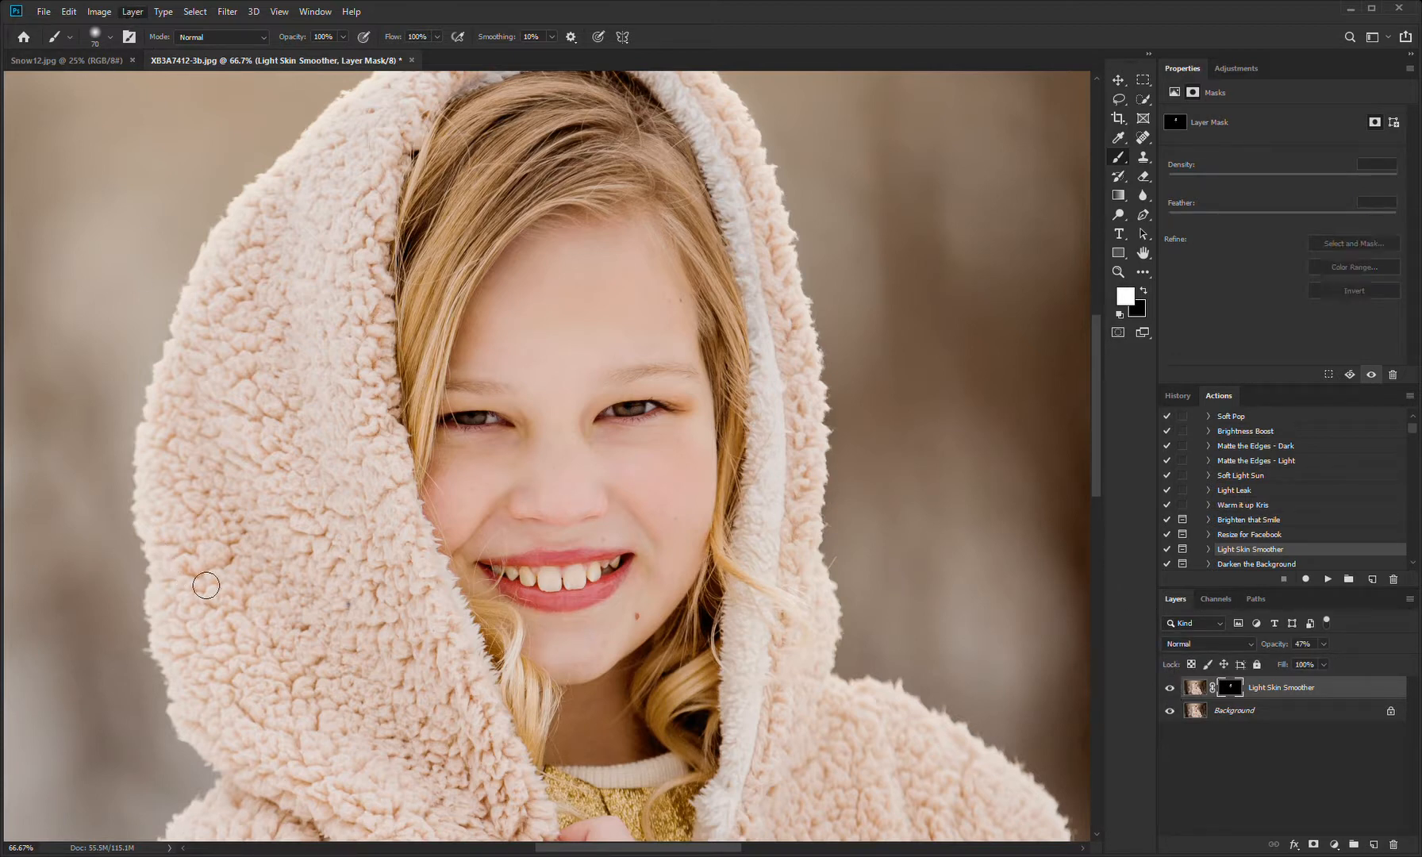
{"action": "key", "text": "ctrl+0"}
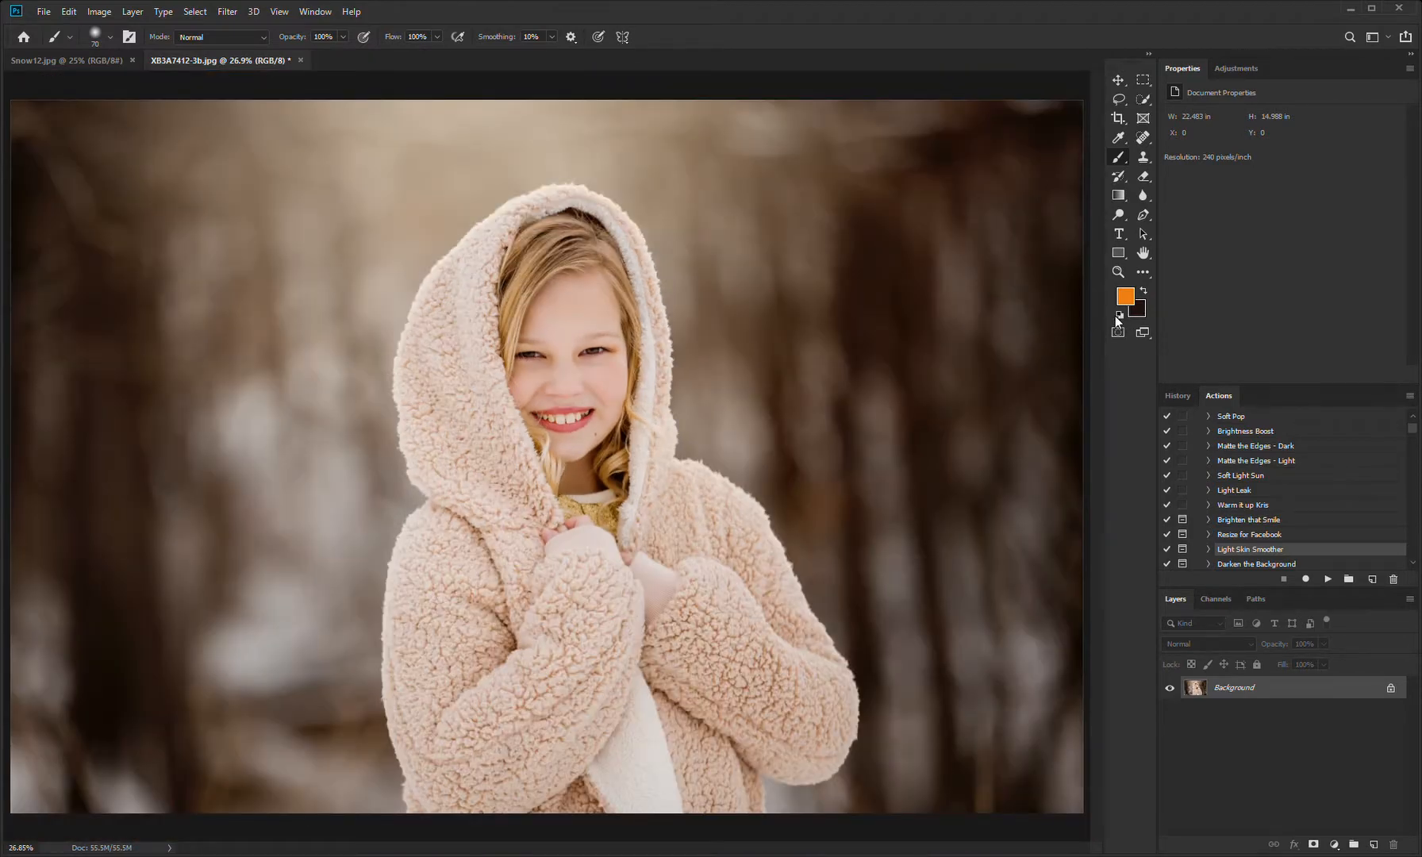
{"action": "key", "text": "ctrl+s"}
Step: Run the Matte the Edges - Light action from the Pure Actions set
{"action": "scroll", "coordinate": [1416, 433], "scroll_direction": "up", "scroll_amount": 3}
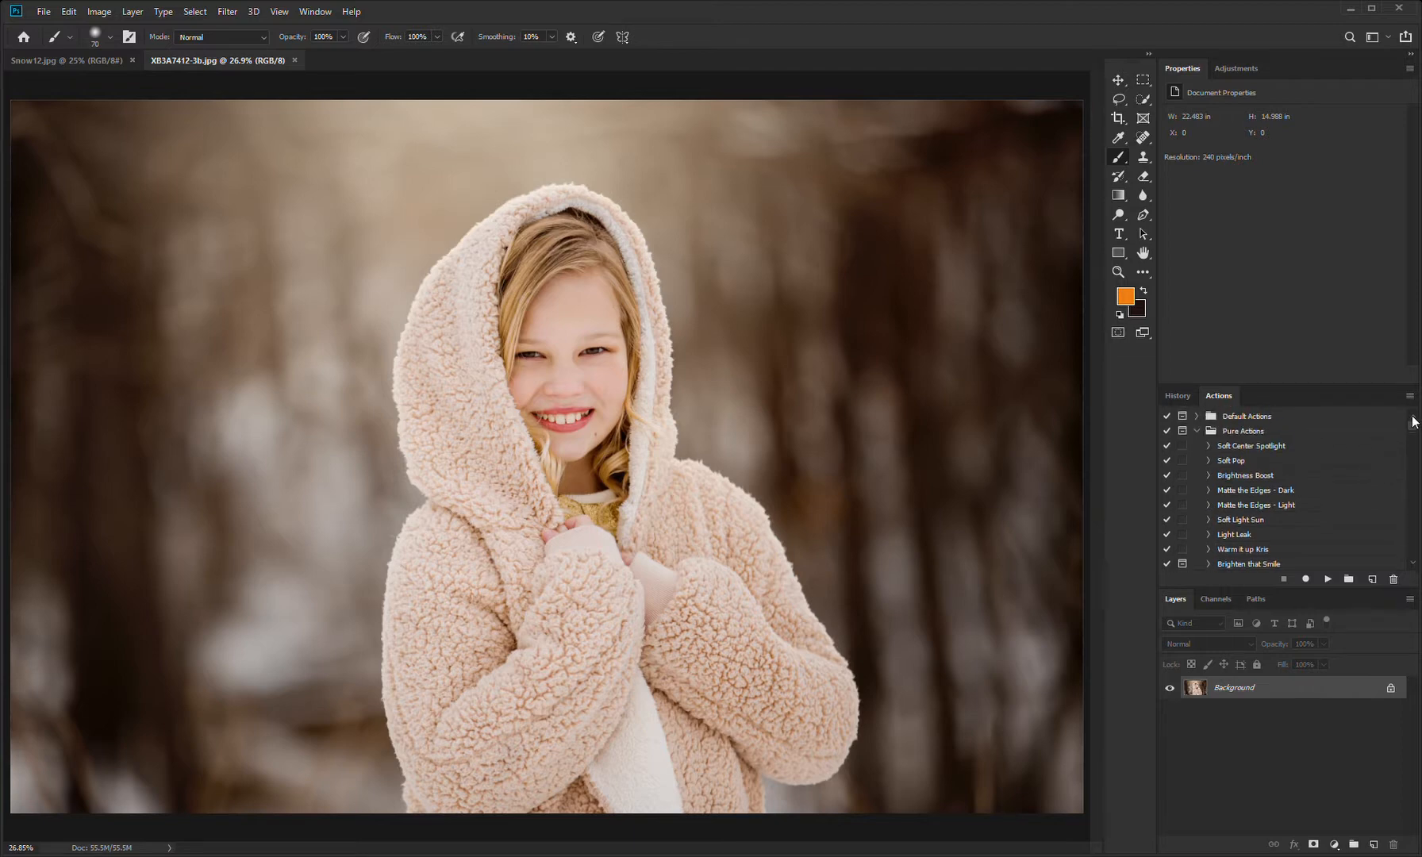
{"action": "left_click", "coordinate": [1268, 506]}
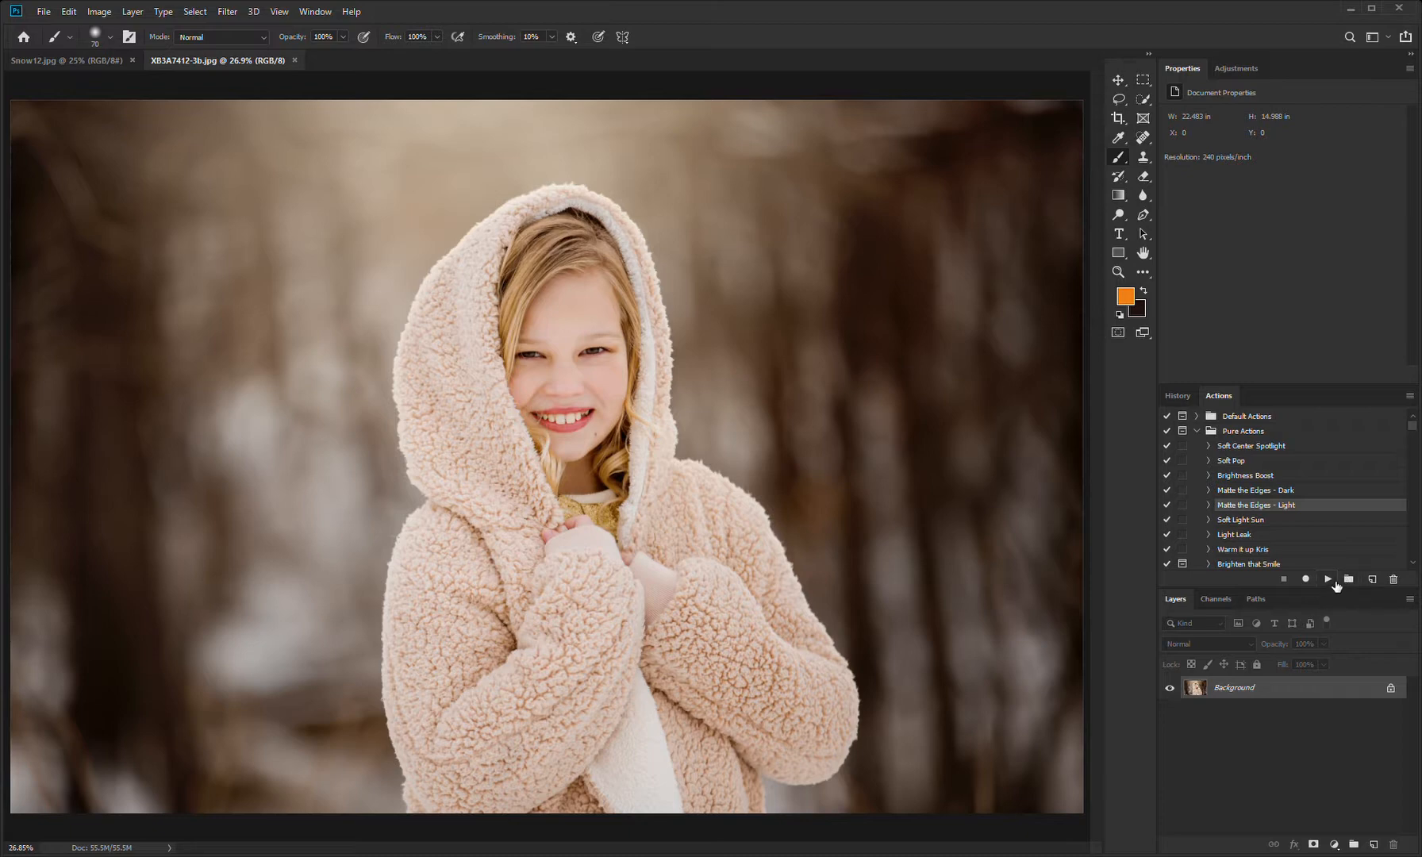
{"action": "left_click", "coordinate": [1328, 579]}
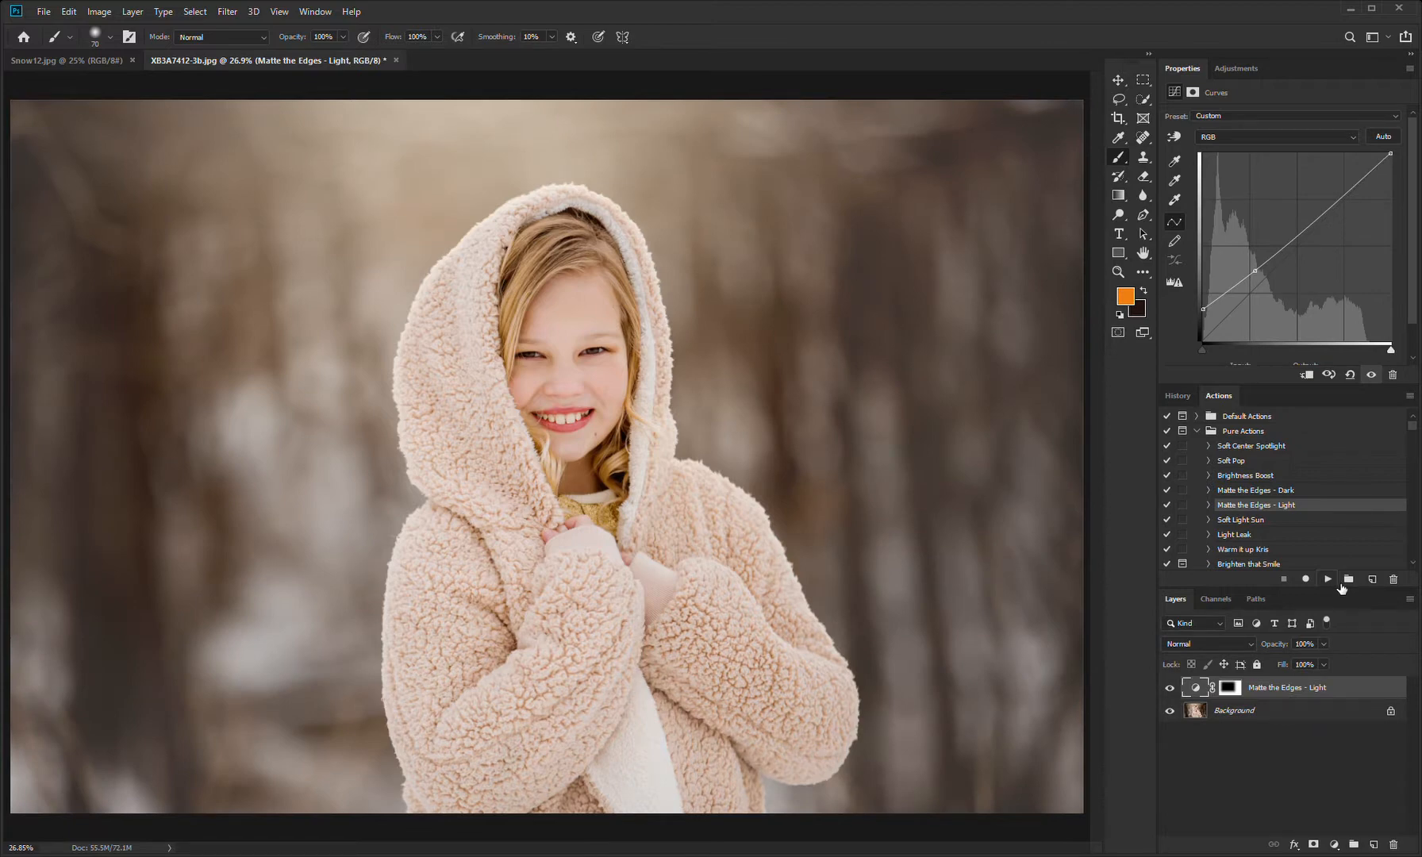
Step: Paint black on the Matte the Edges - Light mask over the girl with a brush enlarged to 1100 px
{"action": "left_click", "coordinate": [1240, 690]}
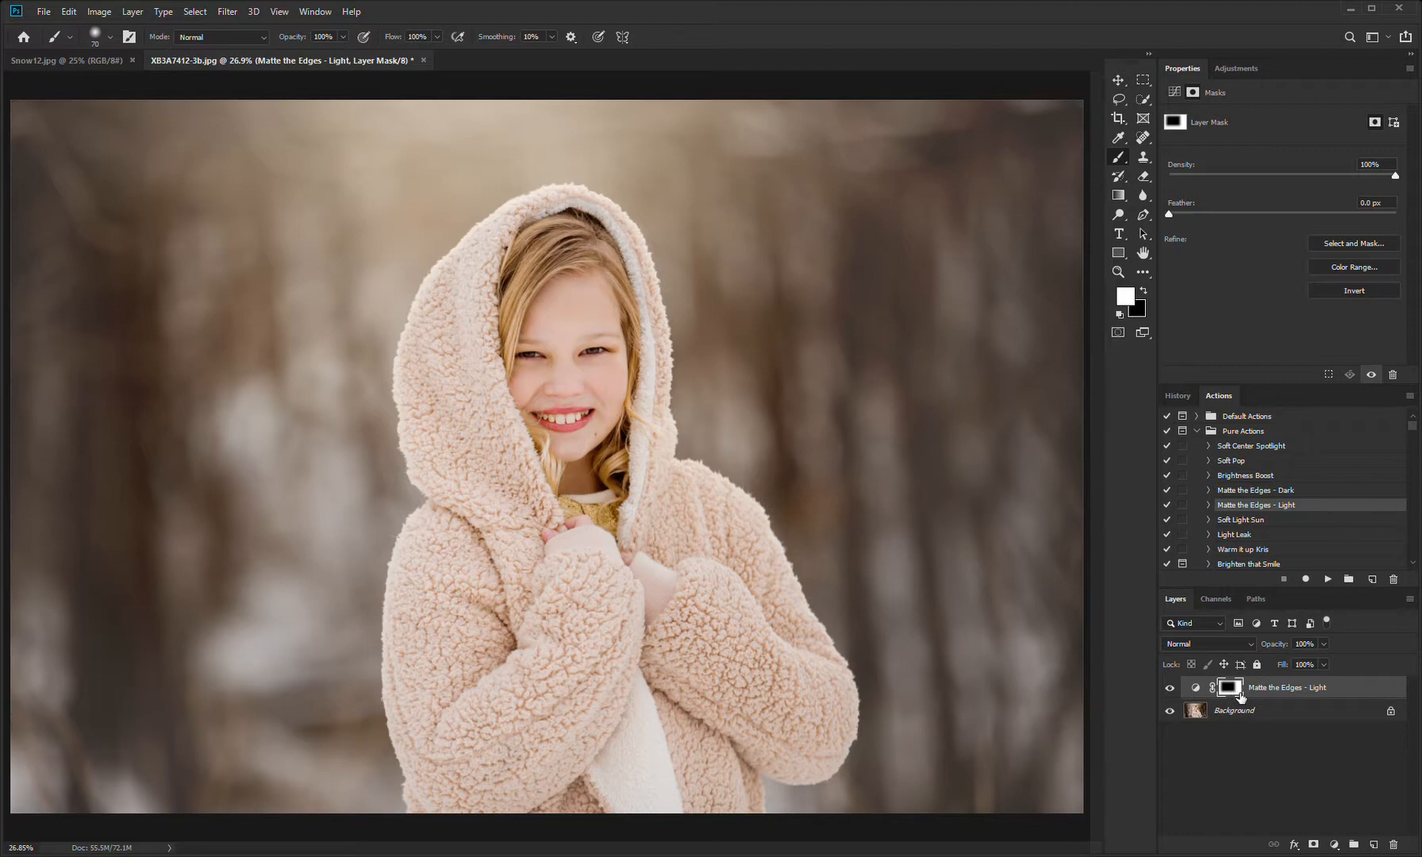
{"action": "left_click", "coordinate": [1131, 302]}
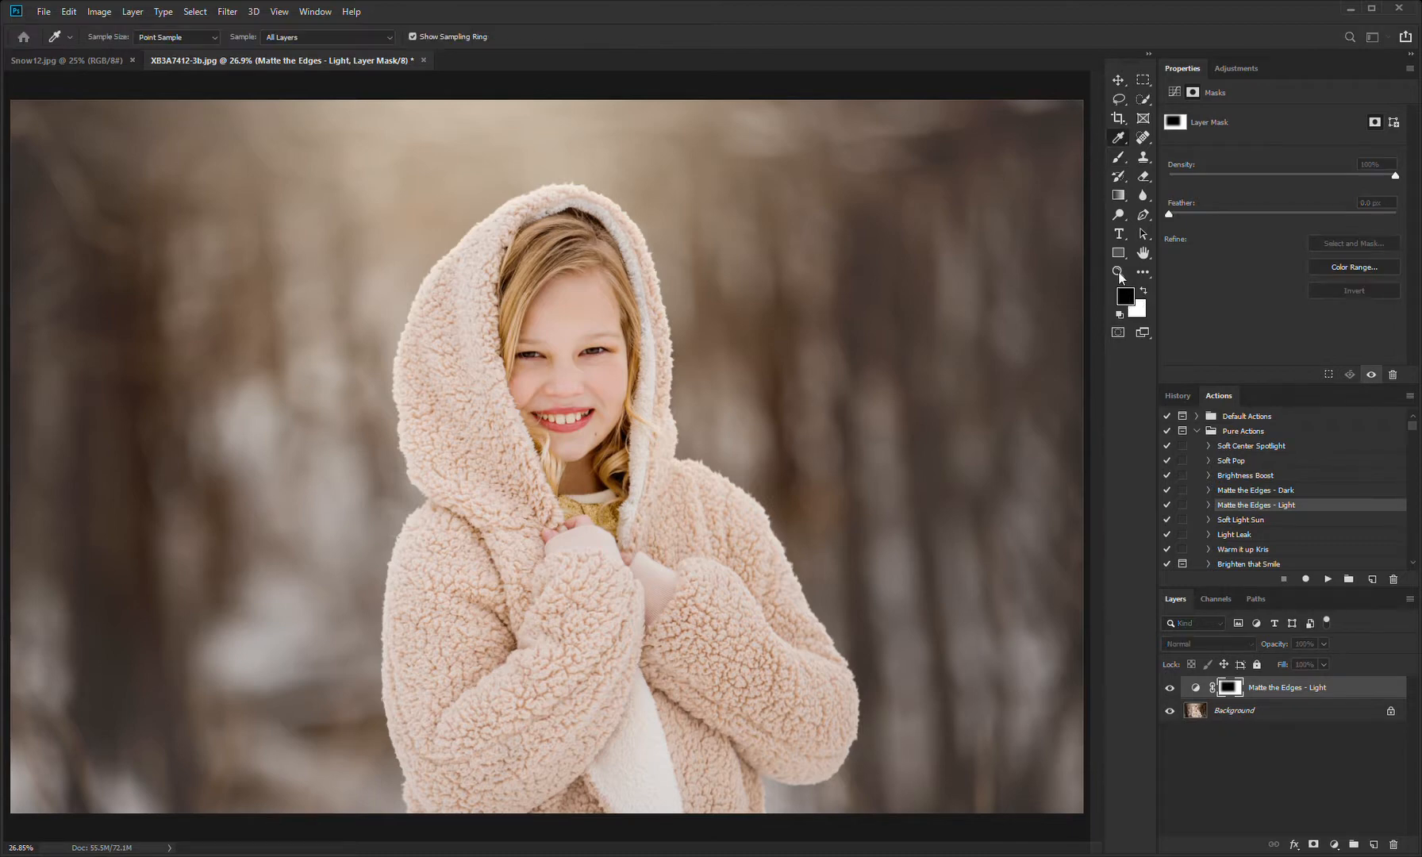
{"action": "left_click", "coordinate": [1169, 249]}
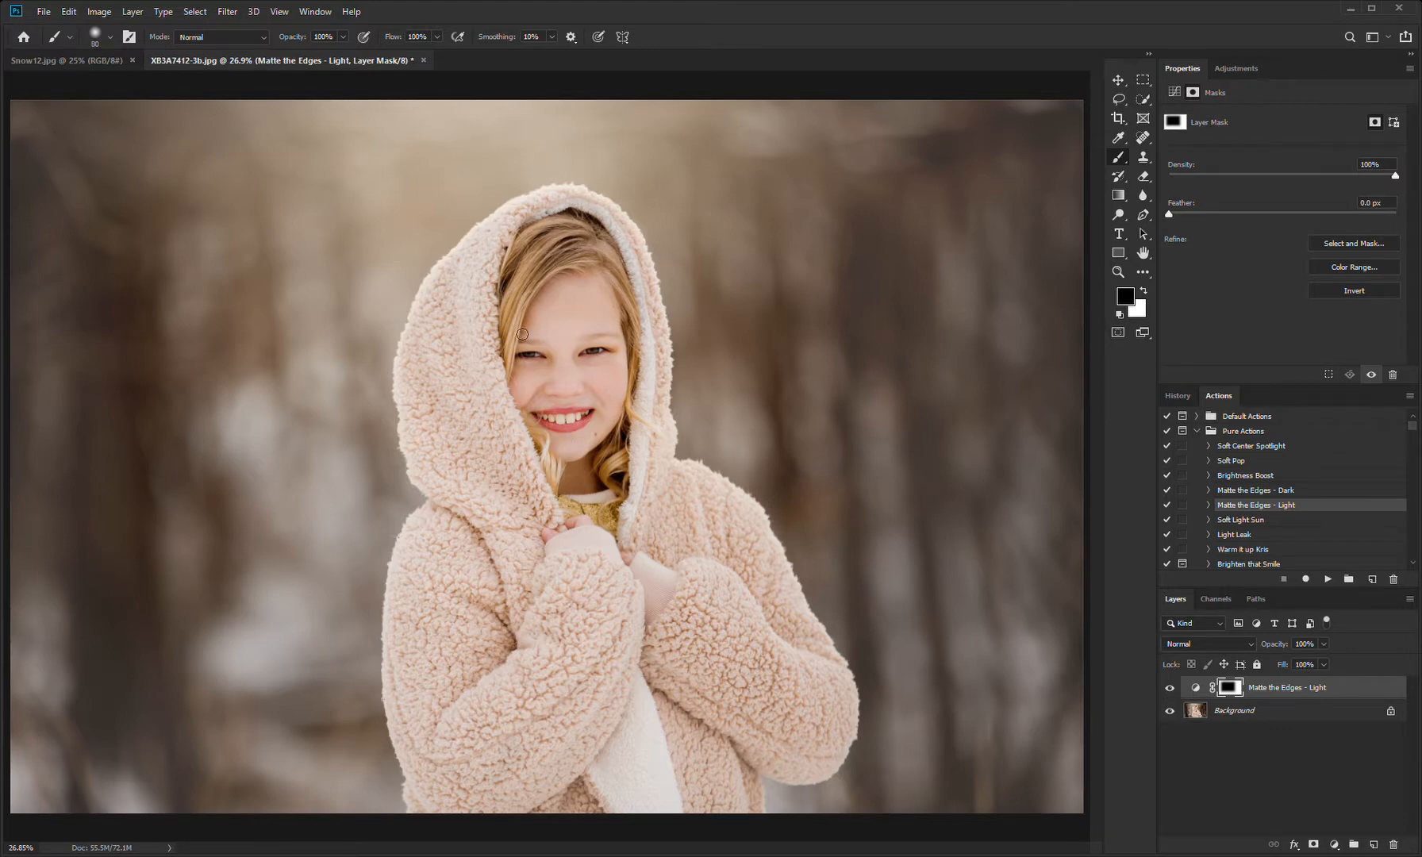
{"action": "key", "text": "bracketright"}
{"action": "key", "text": "bracketright"}
{"action": "key", "text": "bracketright"}
{"action": "key", "text": "bracketright"}
{"action": "key", "text": "bracketright"}
{"action": "key", "text": "bracketright"}
{"action": "key", "text": "bracketright"}
{"action": "key", "text": "bracketright"}
{"action": "key", "text": "bracketright"}
{"action": "key", "text": "bracketright"}
{"action": "key", "text": "bracketright"}
{"action": "key", "text": "bracketright"}
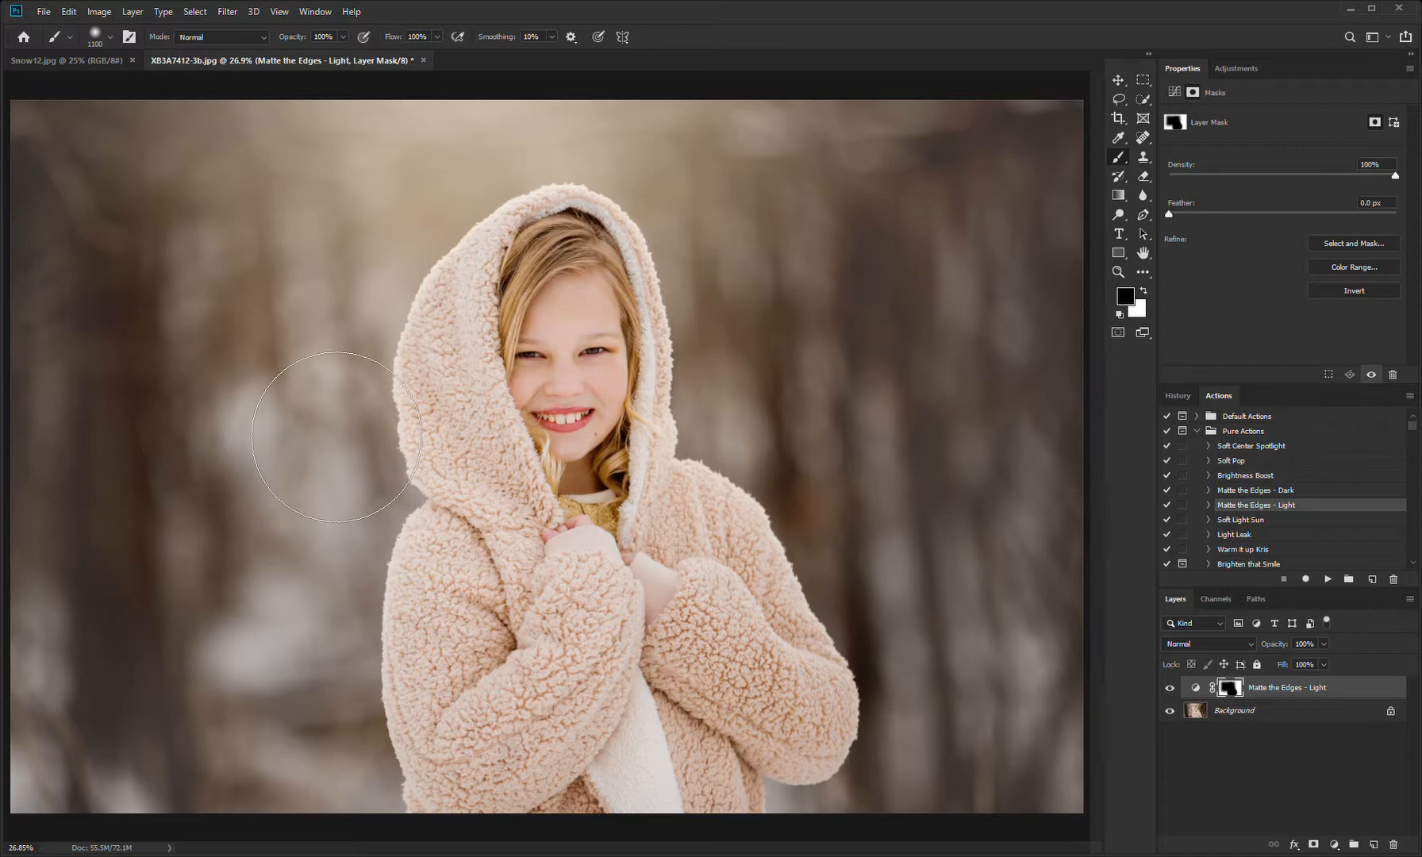
Step: Paint white on the matte layer's mask over the background on both sides of the girl
{"action": "key", "text": "x"}
{"action": "mouse_move", "coordinate": [317, 762]}
{"action": "left_mouse_down"}
{"action": "mouse_move", "coordinate": [274, 326]}
{"action": "mouse_move", "coordinate": [209, 679]}
{"action": "mouse_move", "coordinate": [334, 513]}
{"action": "mouse_move", "coordinate": [389, 310]}
{"action": "mouse_move", "coordinate": [262, 664]}
{"action": "mouse_move", "coordinate": [275, 579]}
{"action": "left_mouse_up"}
{"action": "mouse_move", "coordinate": [1053, 571]}
{"action": "left_mouse_down"}
{"action": "mouse_move", "coordinate": [984, 565]}
{"action": "mouse_move", "coordinate": [1061, 678]}
{"action": "mouse_move", "coordinate": [1020, 856]}
{"action": "mouse_move", "coordinate": [1061, 431]}
{"action": "mouse_move", "coordinate": [880, 247]}
{"action": "mouse_move", "coordinate": [765, 216]}
{"action": "mouse_move", "coordinate": [882, 292]}
{"action": "mouse_move", "coordinate": [862, 302]}
{"action": "left_mouse_up"}
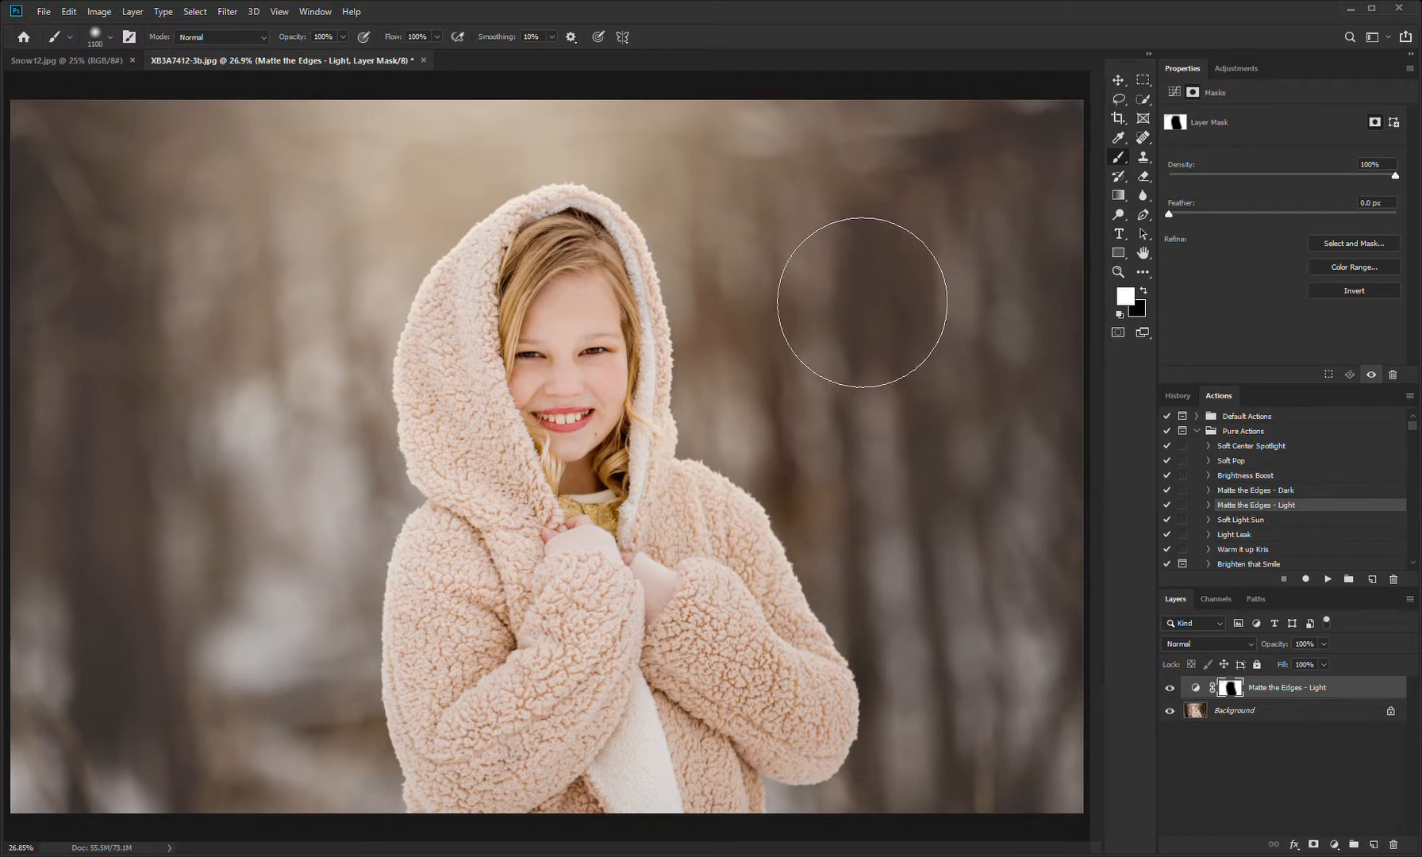
Step: Soften the matte effect around the girl by painting black on its mask at 40% opacity with a 2700 px brush
{"action": "key", "text": "x"}
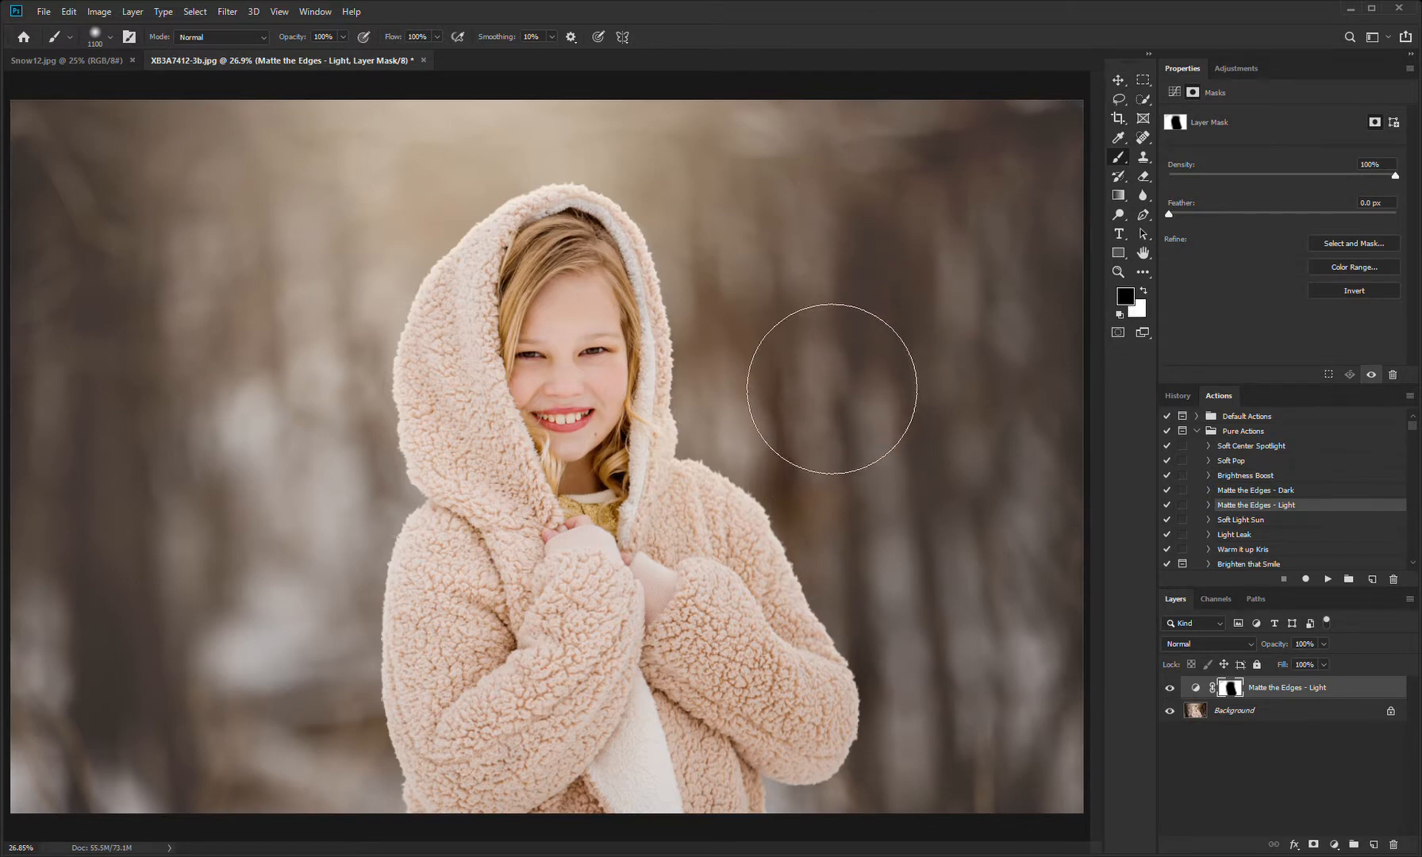
{"action": "key", "text": "4"}
{"action": "key", "text": "bracketright"}
{"action": "key", "text": "bracketright"}
{"action": "key", "text": "bracketright"}
{"action": "key", "text": "bracketright"}
{"action": "key", "text": "bracketright"}
{"action": "key", "text": "bracketright"}
{"action": "key", "text": "bracketright"}
{"action": "key", "text": "bracketright"}
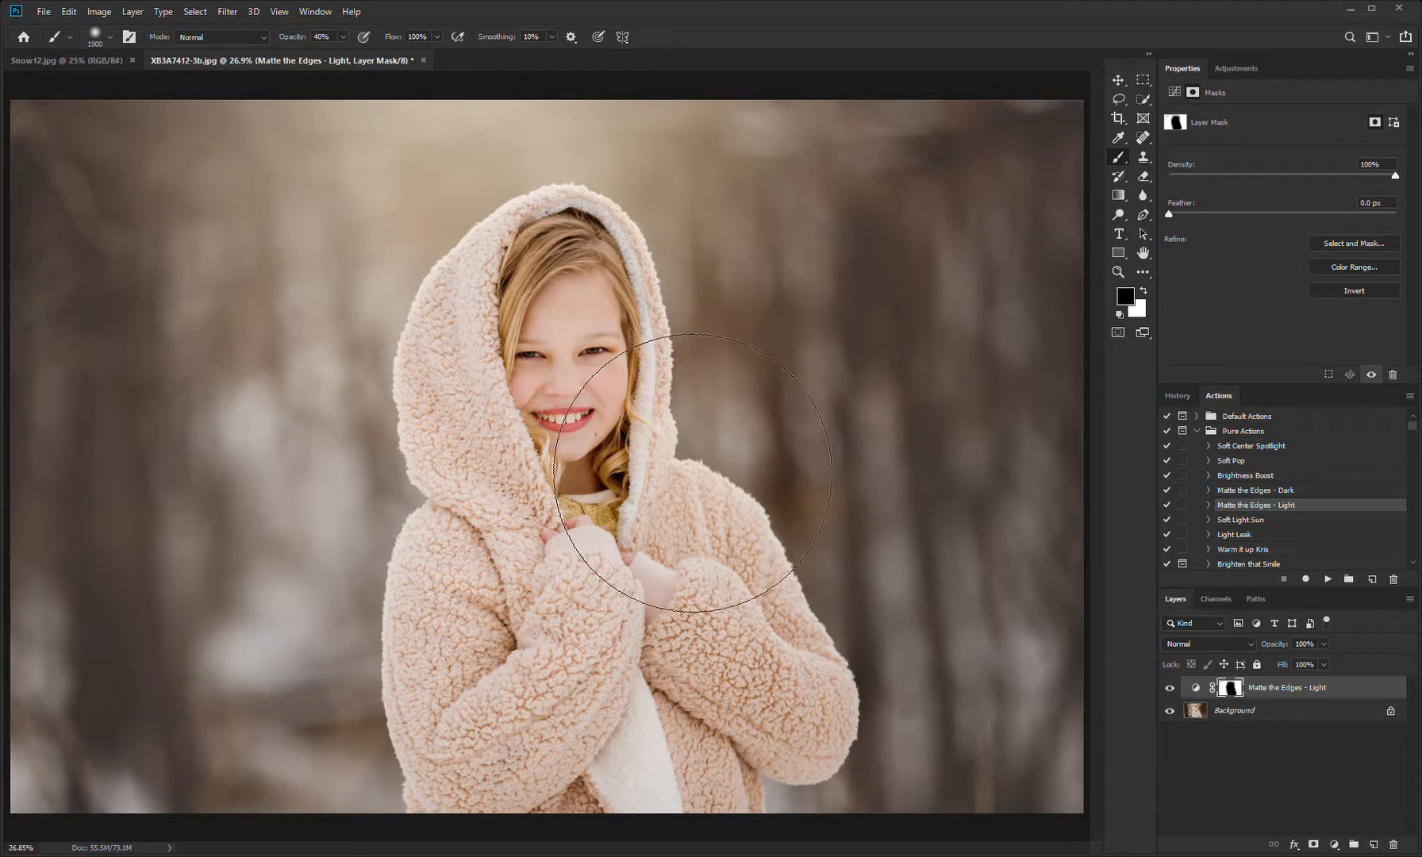
{"action": "key", "text": "bracketright"}
{"action": "key", "text": "bracketright"}
{"action": "key", "text": "bracketright"}
{"action": "key", "text": "bracketright"}
{"action": "key", "text": "bracketright"}
{"action": "key", "text": "bracketright"}
{"action": "key", "text": "bracketright"}
{"action": "key", "text": "bracketright"}
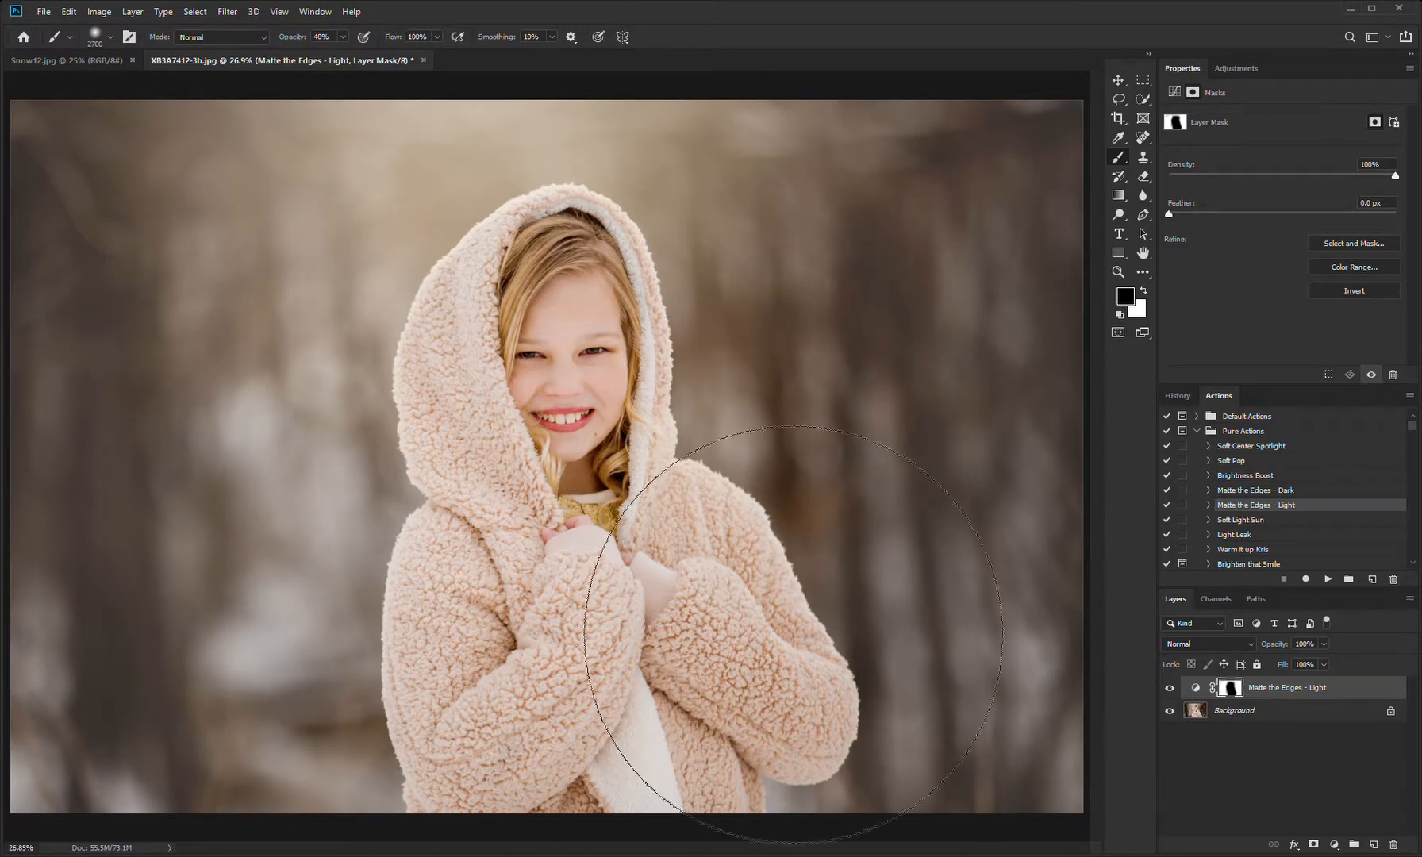
Step: Compare the photo with and without the Matte the Edges - Light layer
{"action": "left_click", "coordinate": [1170, 688]}
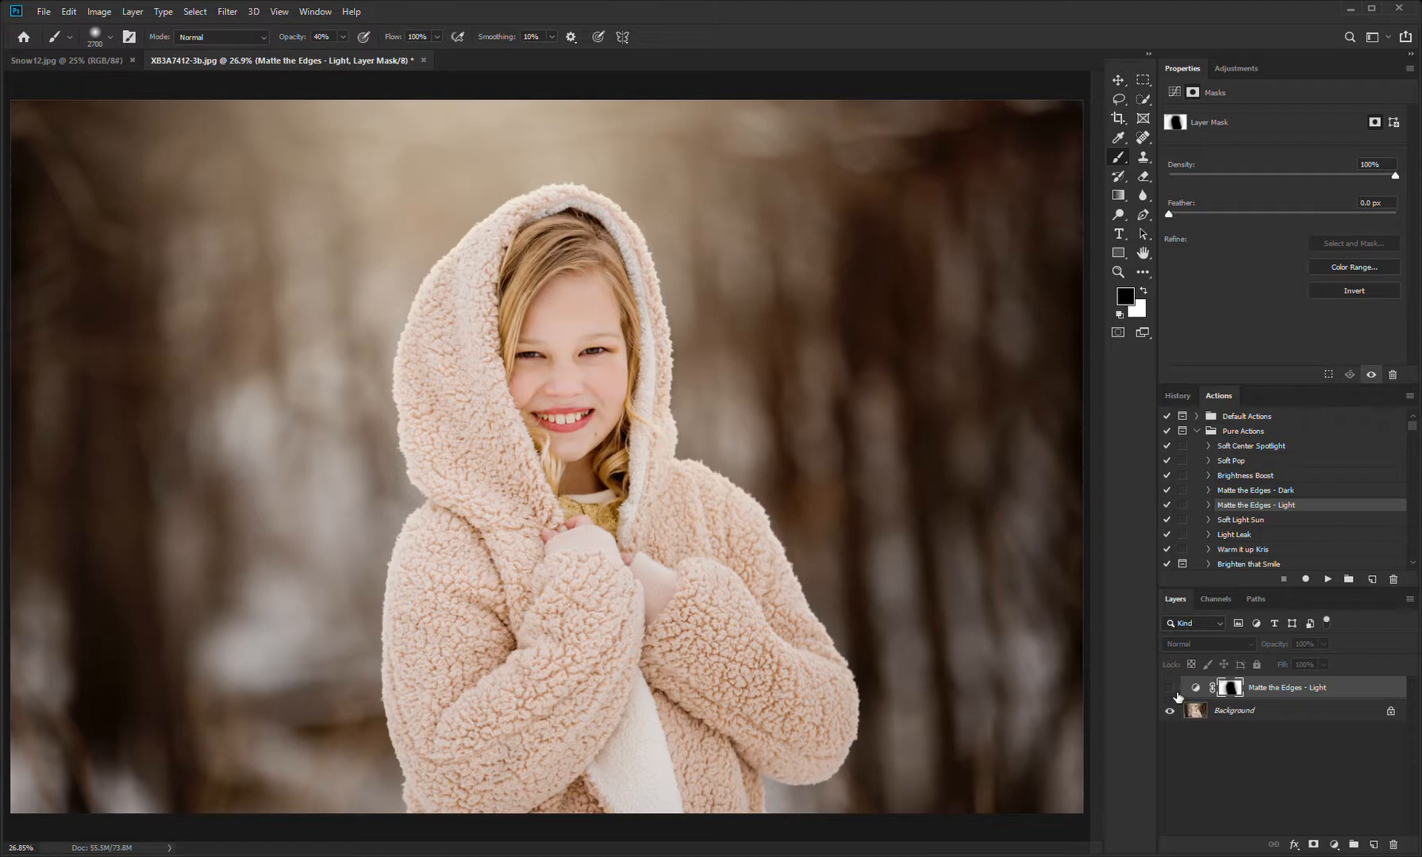
{"action": "left_click", "coordinate": [1172, 690]}
{"action": "left_click", "coordinate": [1176, 696]}
{"action": "left_click", "coordinate": [1178, 695]}
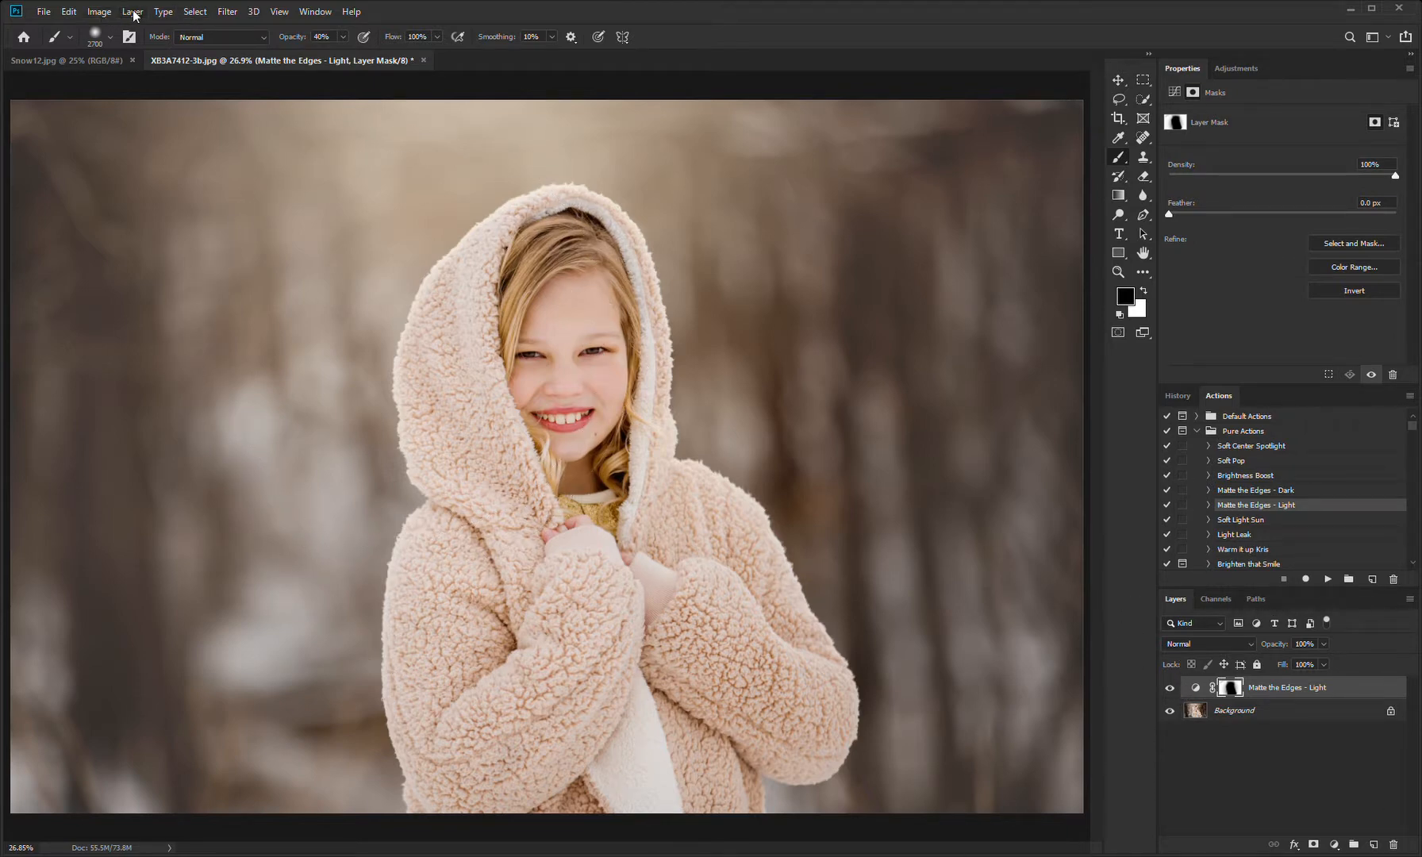
Step: Flatten the matte layer into the photo and save the file
{"action": "left_click", "coordinate": [196, 572]}
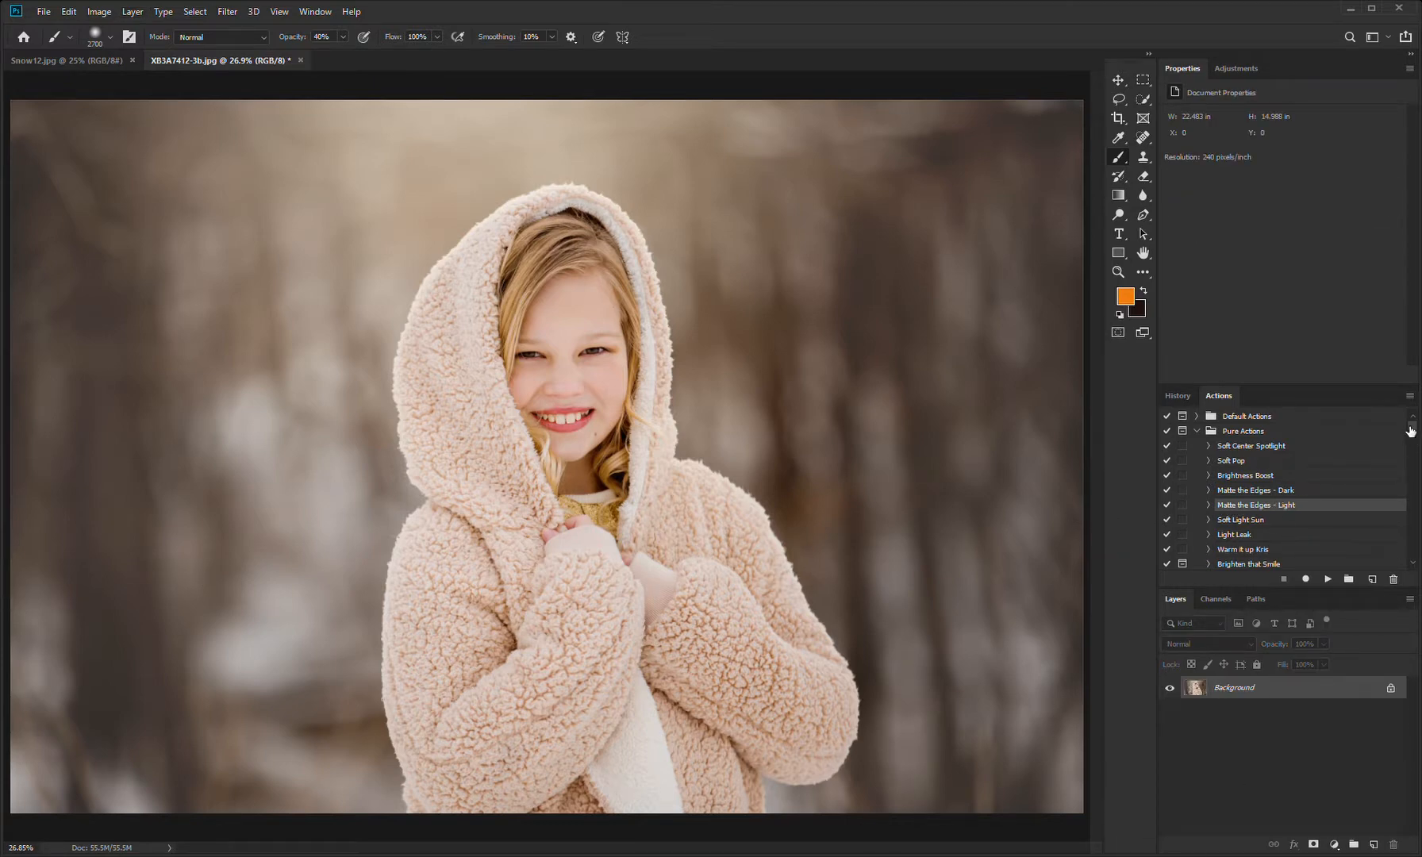
{"action": "key", "text": "ctrl+s"}
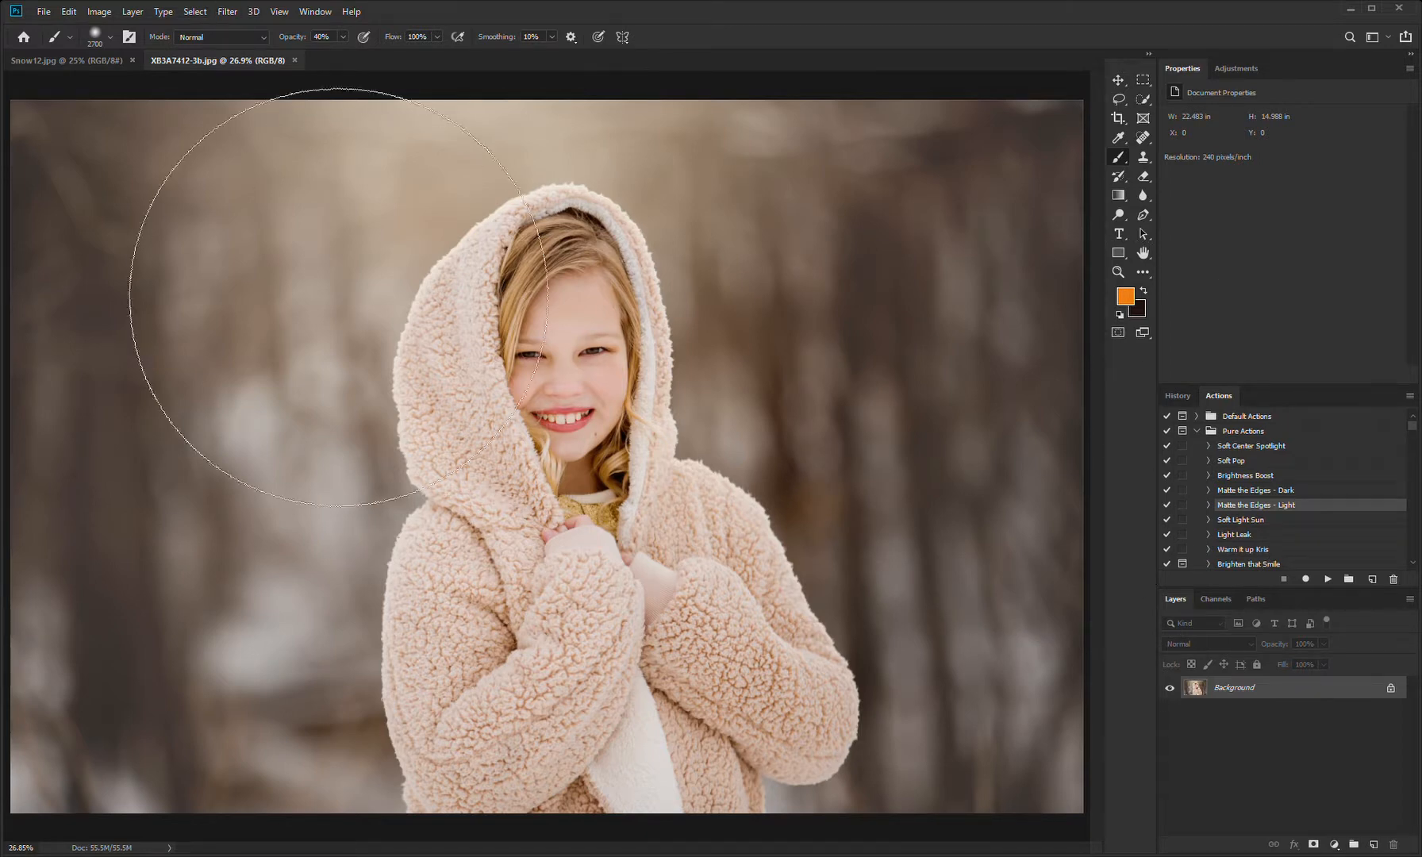
Step: Select the entire Snow12.jpg overlay and move a copy of it into the portrait document
{"action": "left_click", "coordinate": [87, 59]}
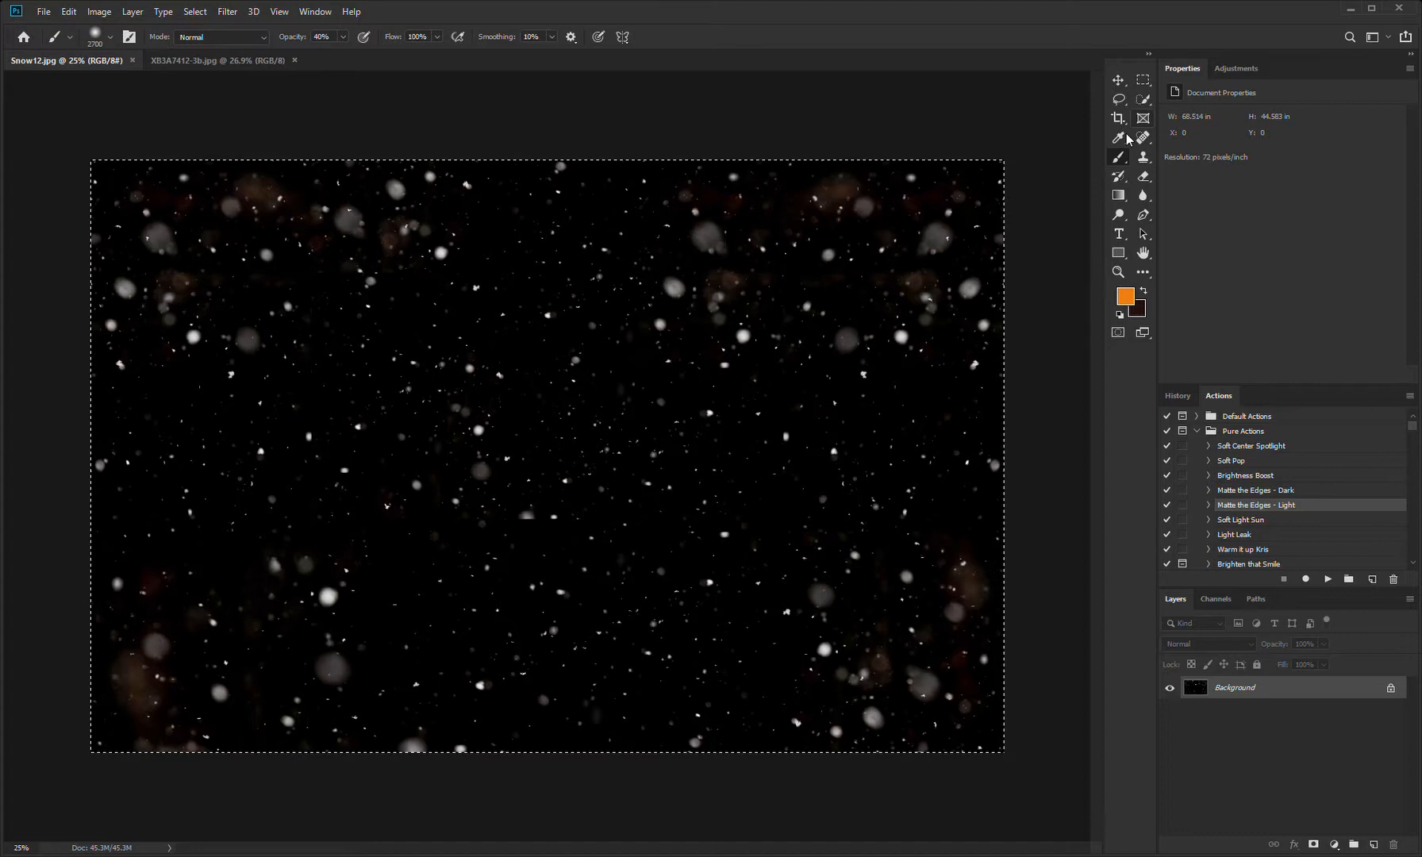
{"action": "left_click", "coordinate": [1142, 80]}
{"action": "left_click_drag", "start_coordinate": [1047, 141], "coordinate": [550, 546]}
{"action": "key", "text": "ctrl+a"}
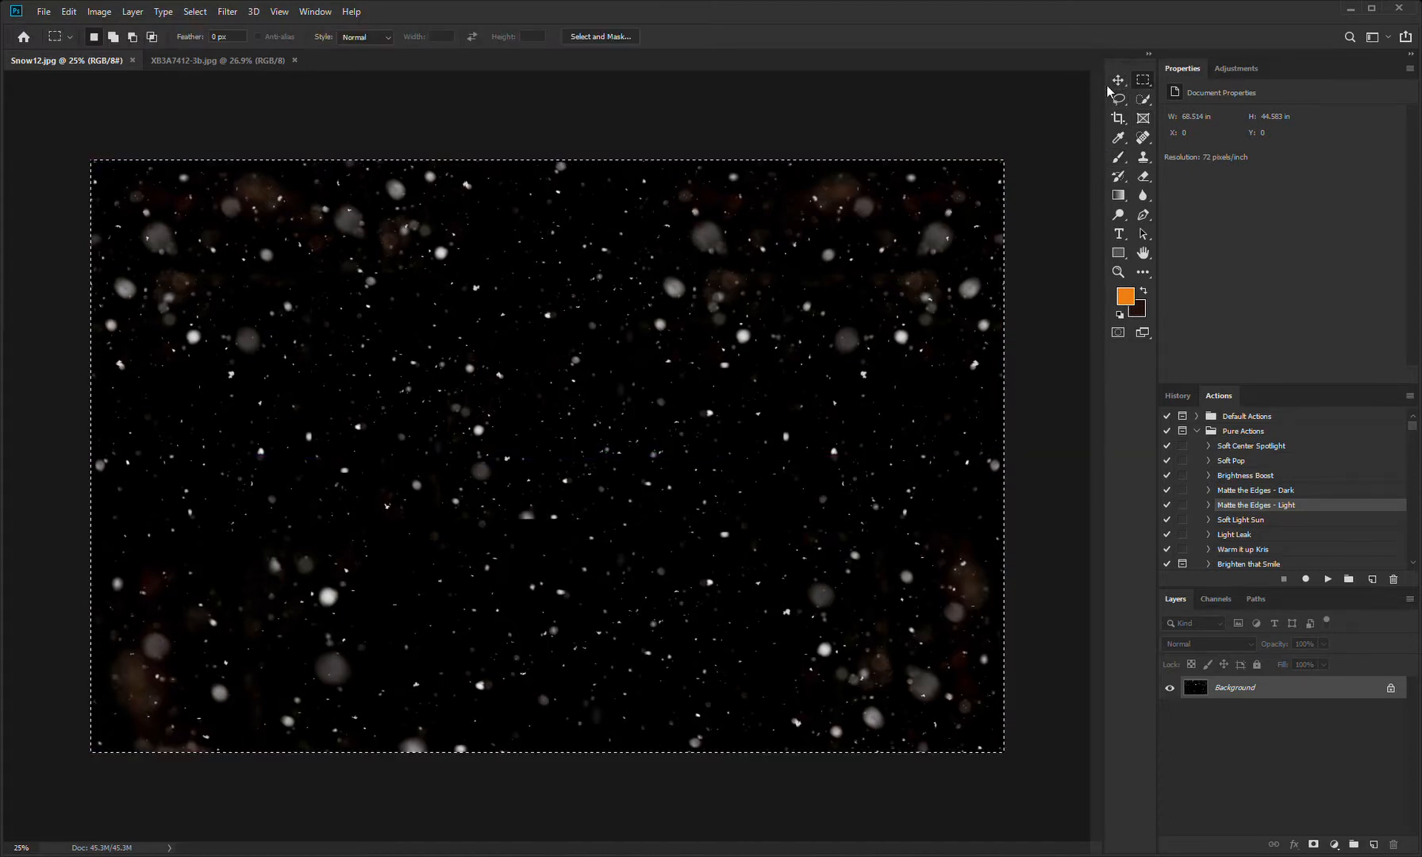
{"action": "left_click", "coordinate": [1118, 80]}
{"action": "left_click_drag", "start_coordinate": [926, 133], "coordinate": [801, 203]}
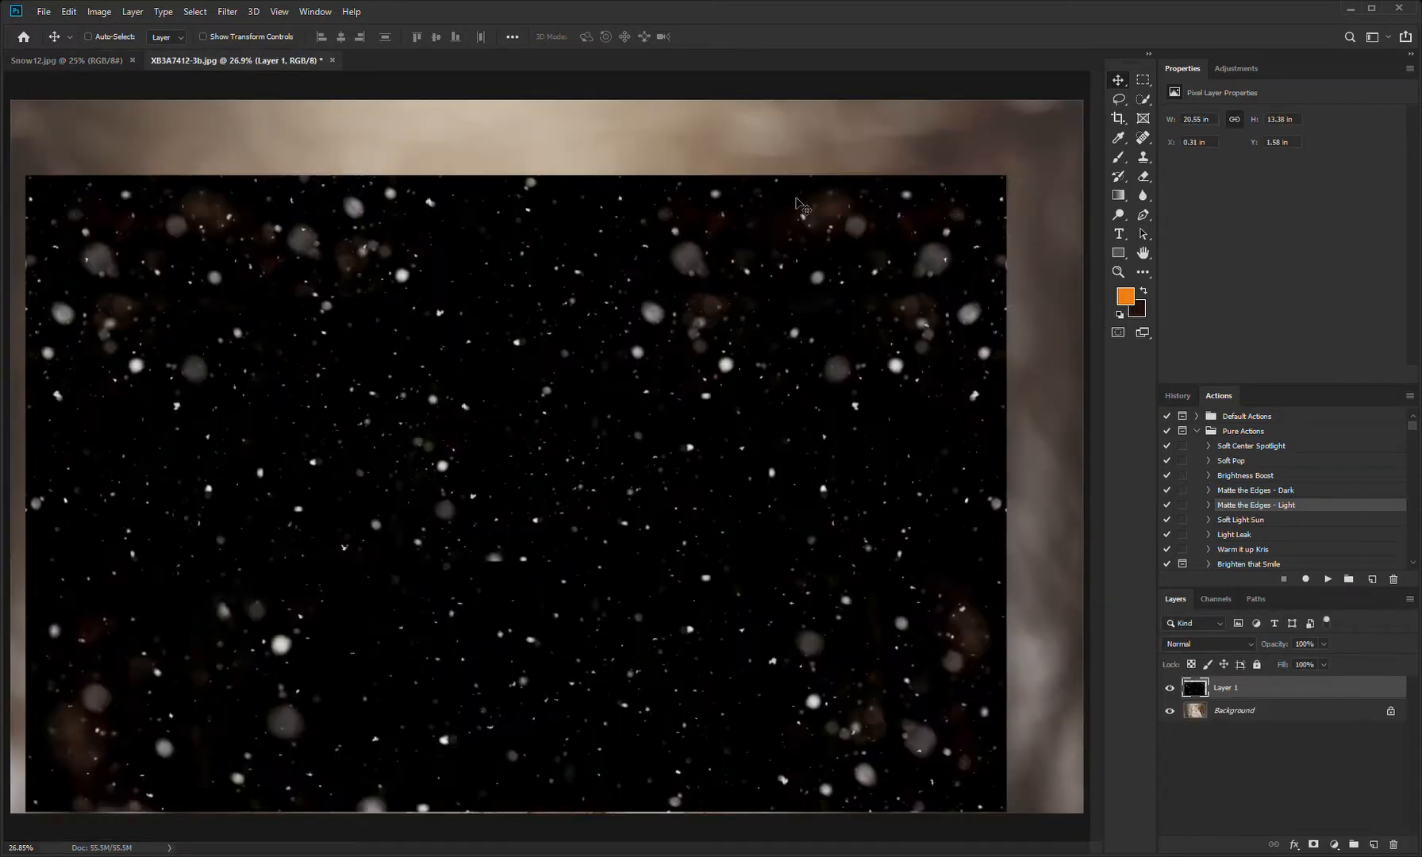
Step: Align the snow layer with the photo's upper-left corner and scale it to about 112.47% to cover the whole image
{"action": "left_click_drag", "start_coordinate": [640, 413], "coordinate": [622, 329]}
{"action": "key", "text": "ctrl"}
{"action": "key", "text": "ctrl+t"}
{"action": "left_click_drag", "start_coordinate": [997, 742], "coordinate": [1108, 835]}
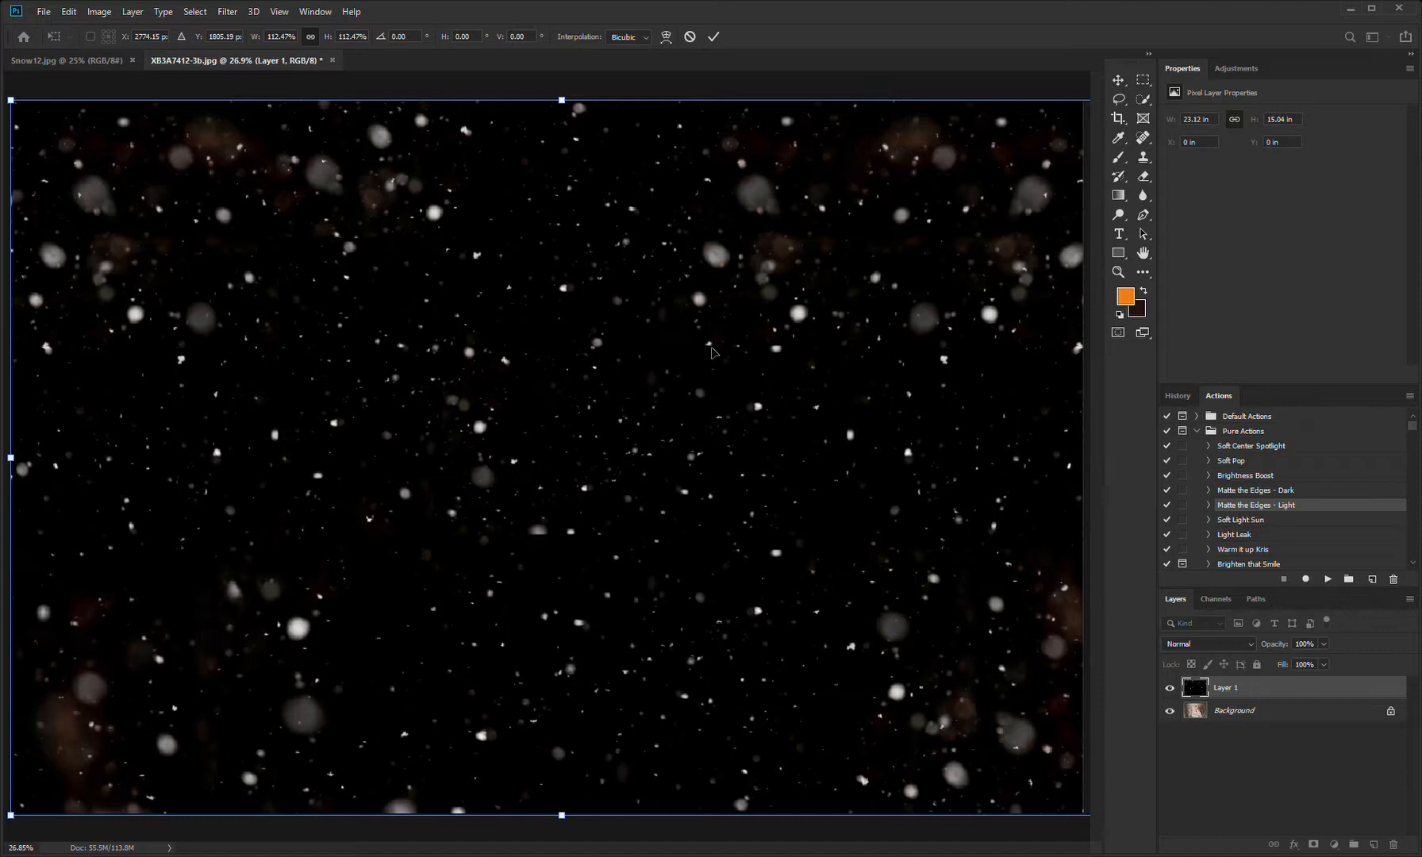
{"action": "left_click", "coordinate": [714, 38]}
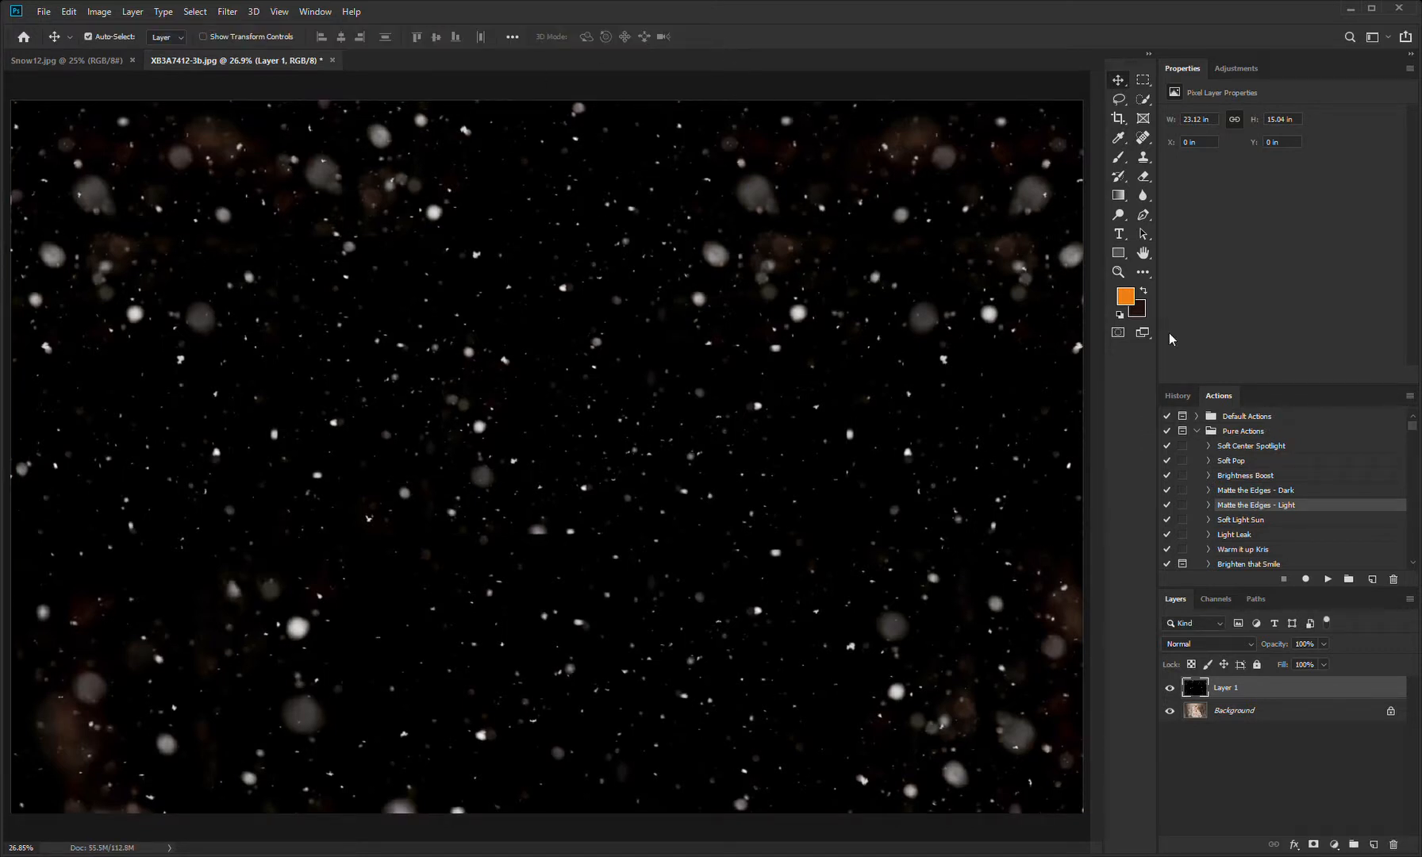
Step: Set the snow layer's blend mode to Screen
{"action": "key", "text": "ctrl+minus"}
{"action": "key", "text": "ctrl+minus"}
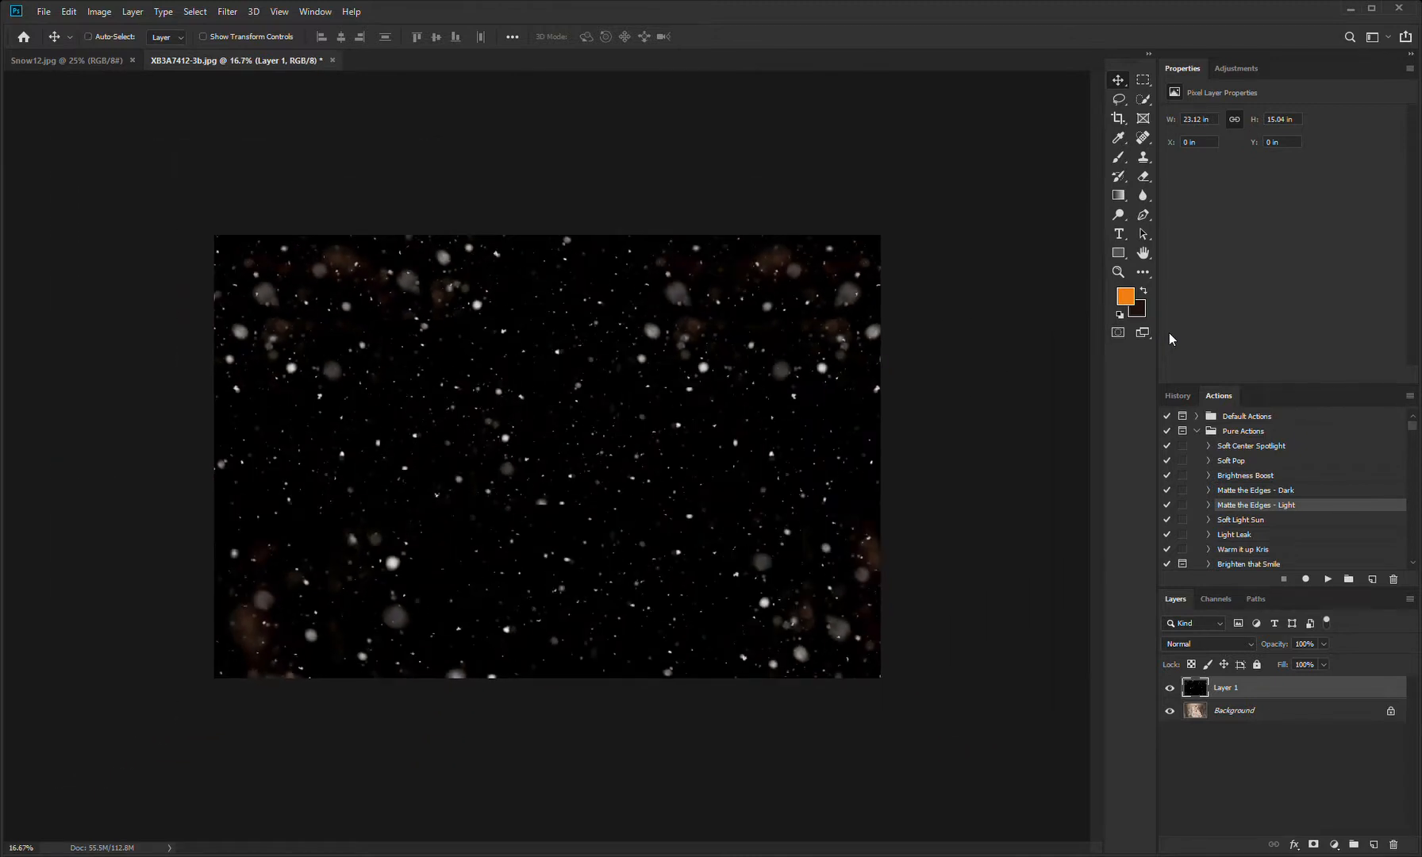
{"action": "left_click", "coordinate": [1242, 710]}
{"action": "left_click", "coordinate": [1252, 697]}
{"action": "left_click", "coordinate": [1257, 714]}
{"action": "left_click", "coordinate": [1255, 695]}
{"action": "scroll", "coordinate": [1209, 642], "scroll_direction": "down", "scroll_amount": 11}
{"action": "scroll", "coordinate": [1211, 641], "scroll_direction": "up", "scroll_amount": 3}
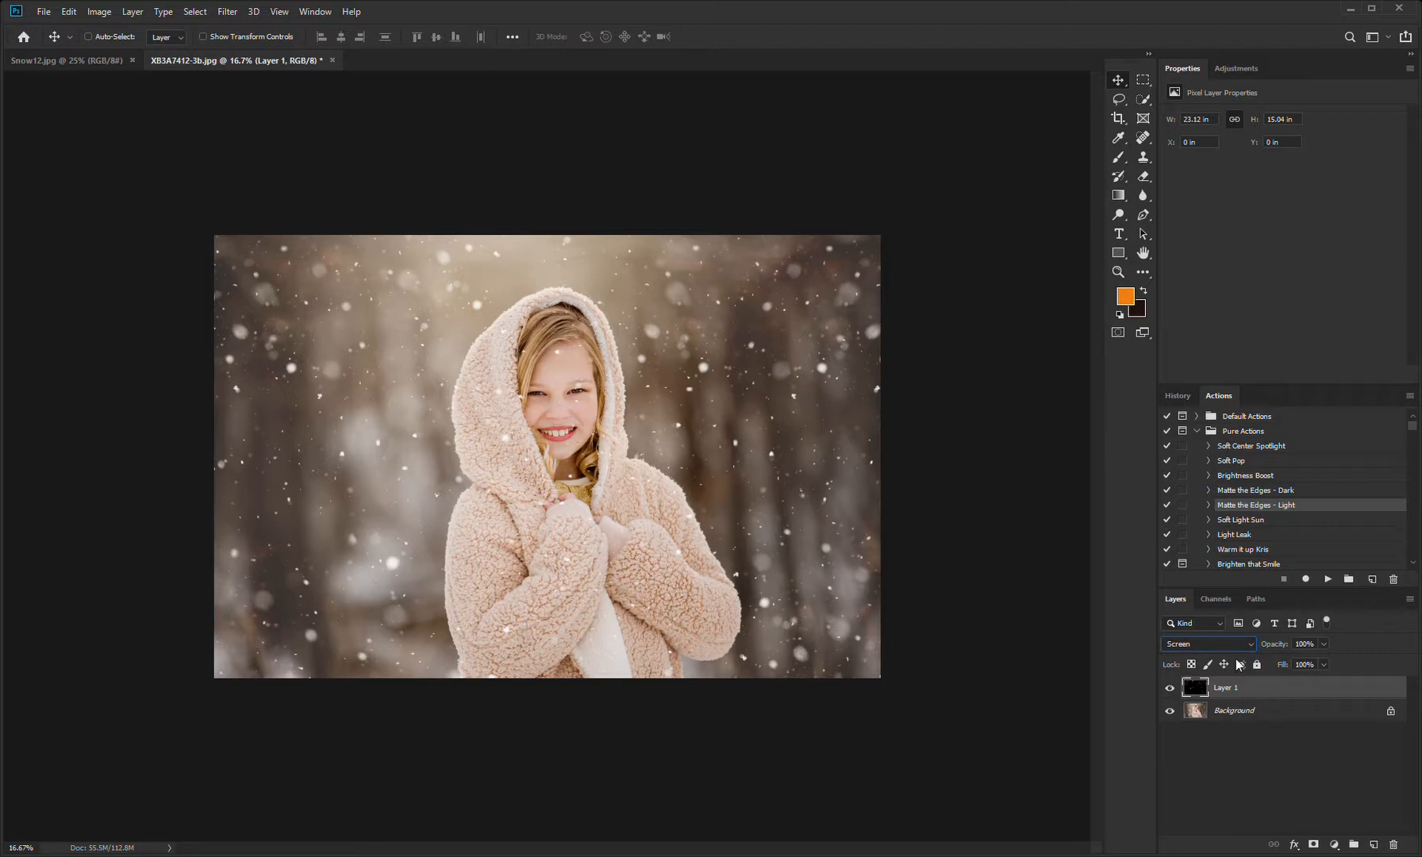
{"action": "left_click", "coordinate": [1241, 712]}
{"action": "left_click", "coordinate": [1260, 697]}
Step: Remove the snowflakes covering the girl's face from the snow layer with the Spot Healing Brush
{"action": "left_click", "coordinate": [1143, 139]}
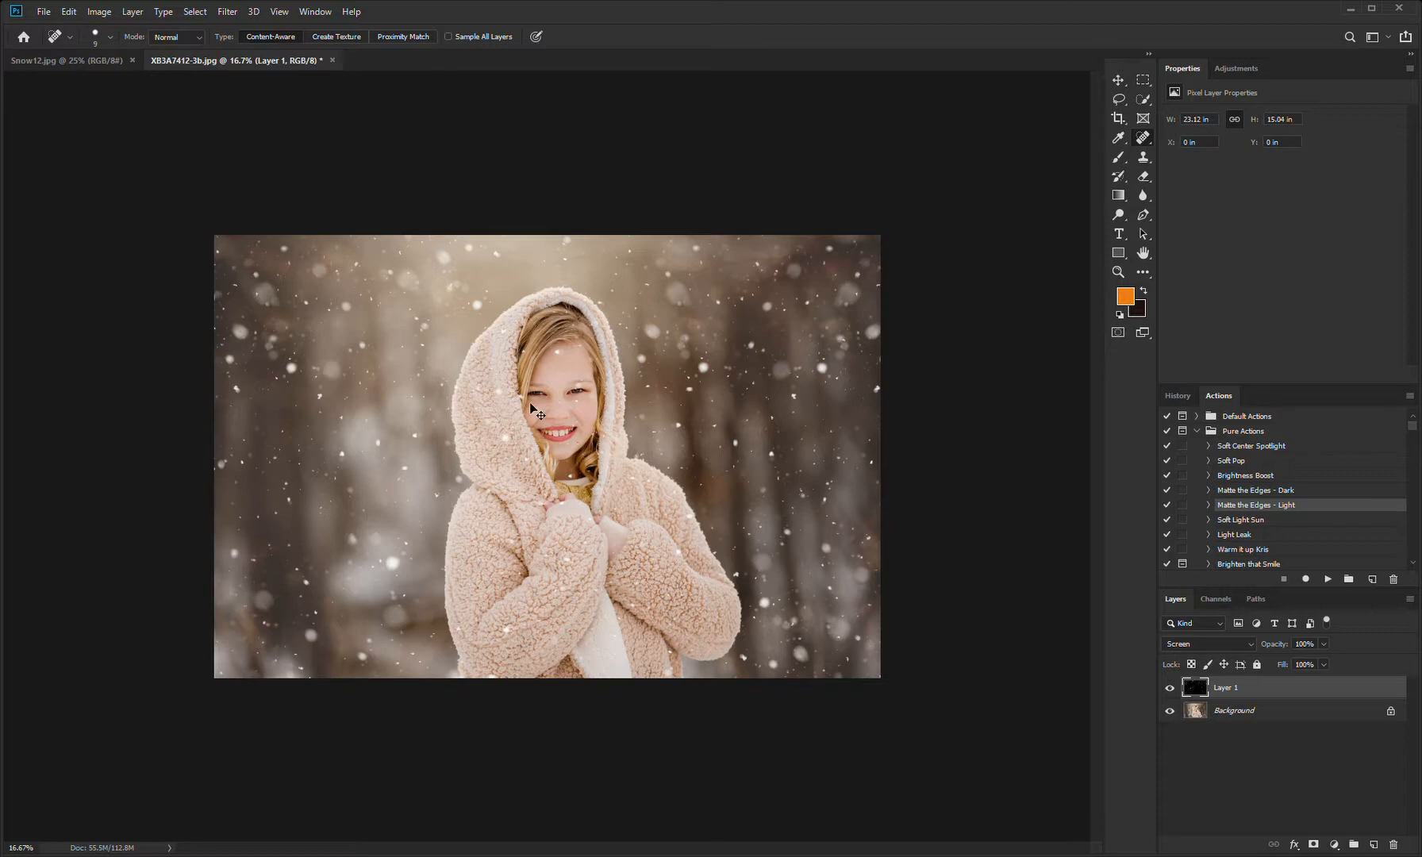
{"action": "scroll", "coordinate": [531, 407], "scroll_direction": "up", "scroll_amount": 3}
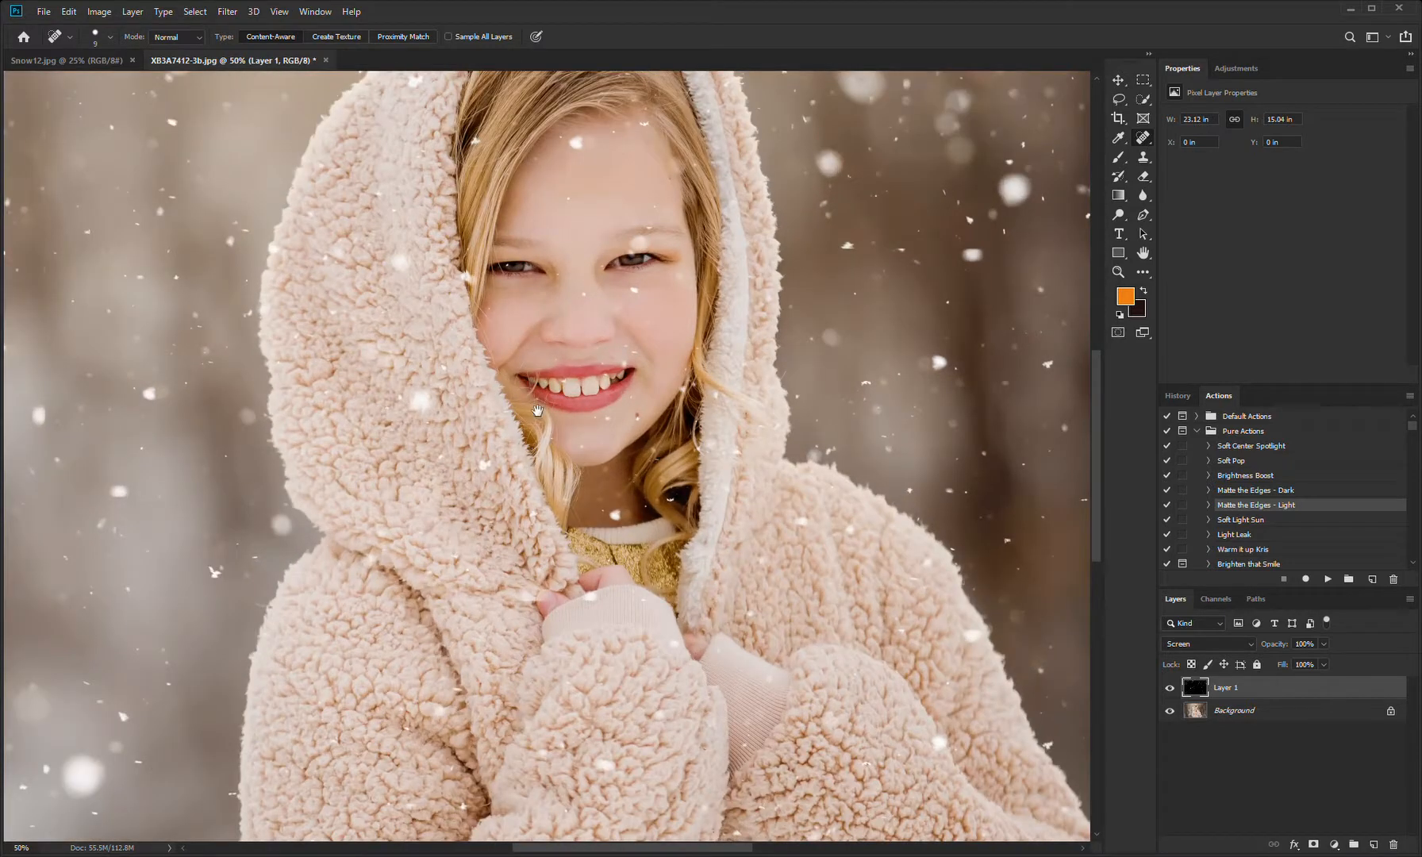
{"action": "scroll", "coordinate": [531, 405], "scroll_direction": "up", "scroll_amount": 5}
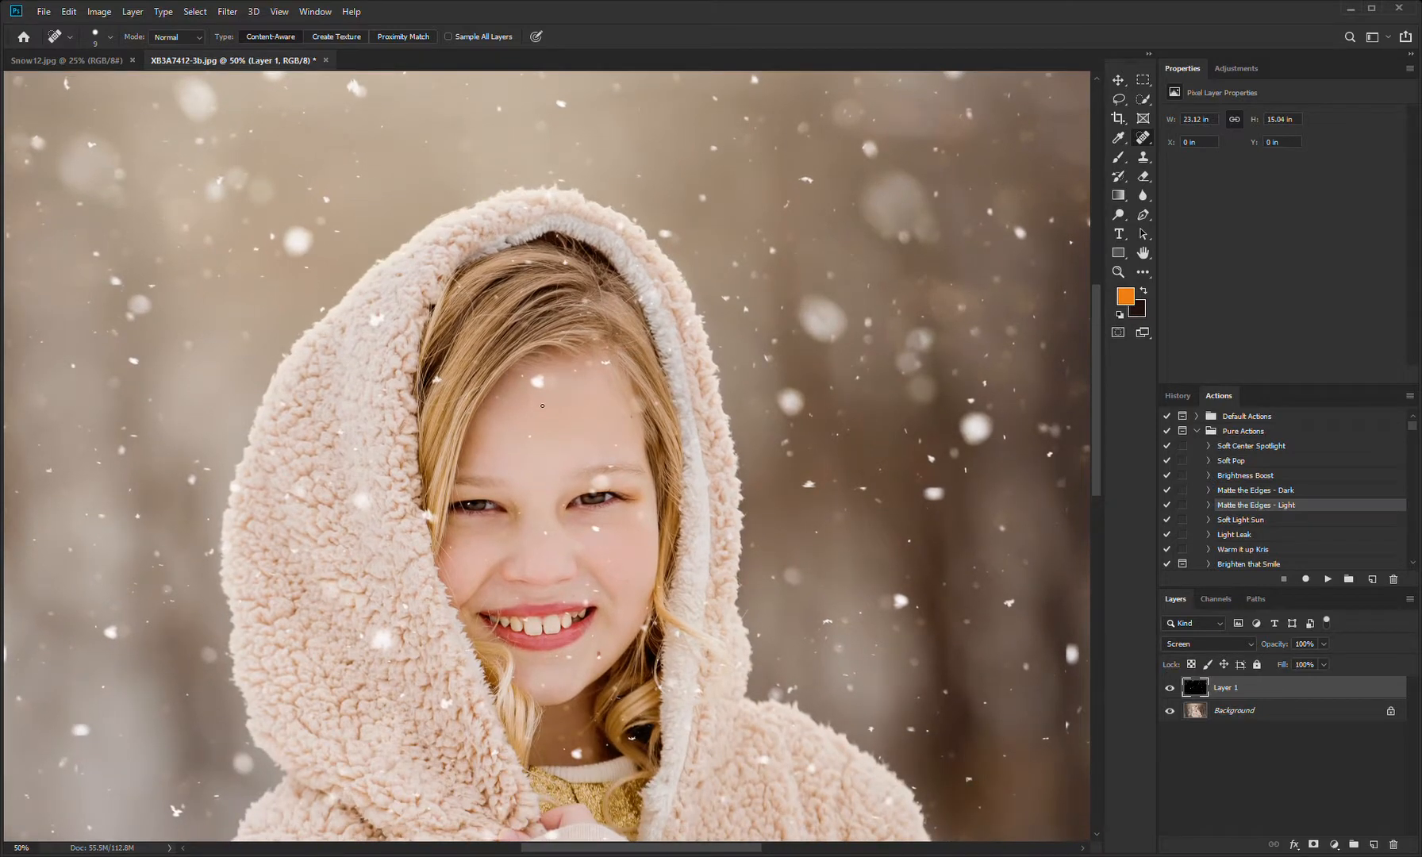
{"action": "key", "text": "]"}
{"action": "key", "text": "]"}
{"action": "key", "text": "]"}
{"action": "key", "text": "]"}
{"action": "key", "text": "]"}
{"action": "key", "text": "]"}
{"action": "key", "text": "]"}
{"action": "left_click", "coordinate": [538, 383]}
{"action": "key", "text": "bracketleft"}
{"action": "key", "text": "bracketleft"}
{"action": "key", "text": "bracketleft"}
{"action": "left_click_drag", "start_coordinate": [579, 512], "coordinate": [567, 418]}
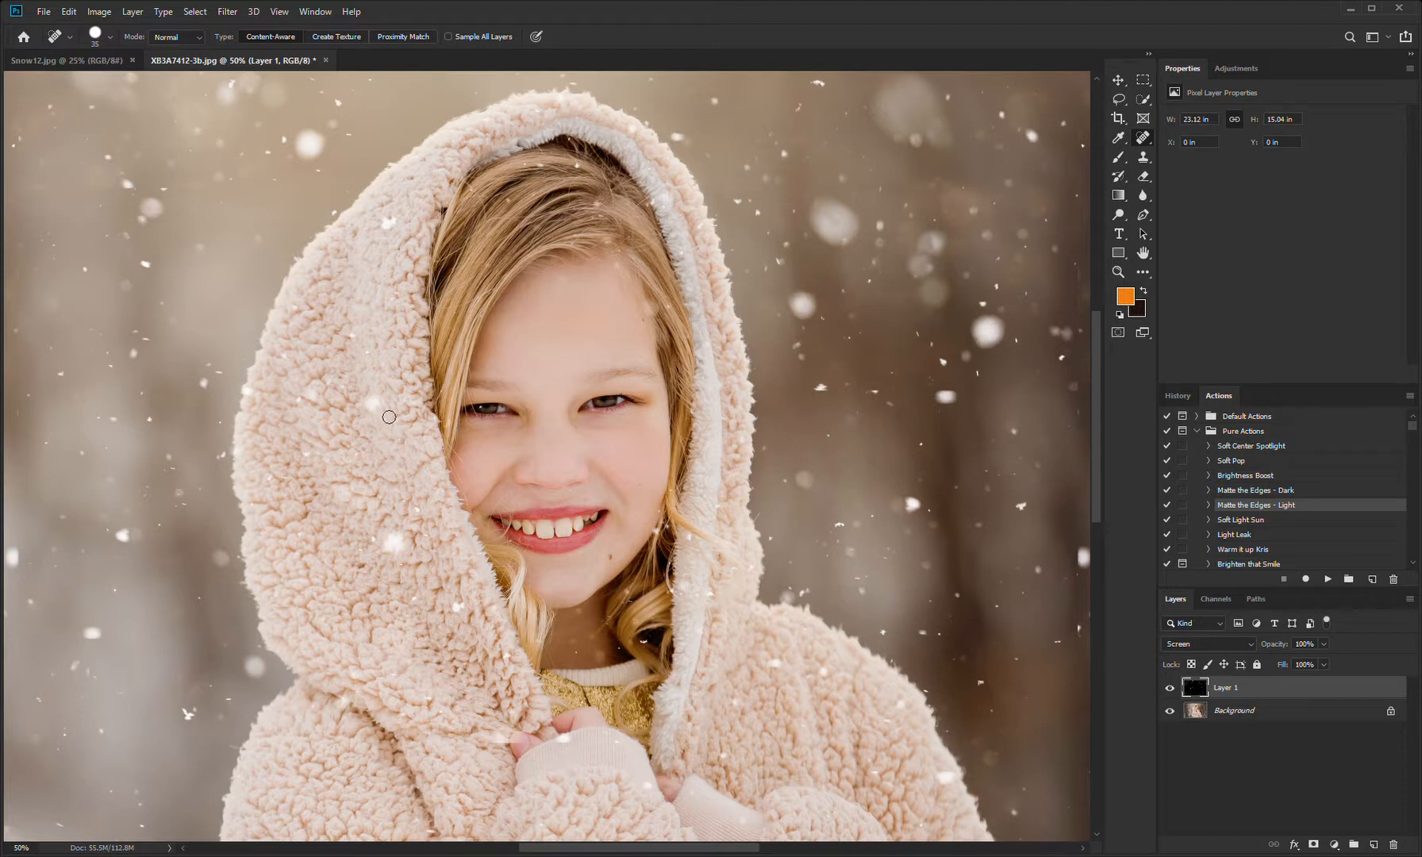
Step: Remove the distracting snowflakes over the hood, sleeves and front of the coat from the snow layer with the Spot Healing Brush
{"action": "left_click", "coordinate": [395, 543]}
{"action": "left_click", "coordinate": [461, 610]}
{"action": "left_click_drag", "start_coordinate": [578, 787], "coordinate": [504, 501]}
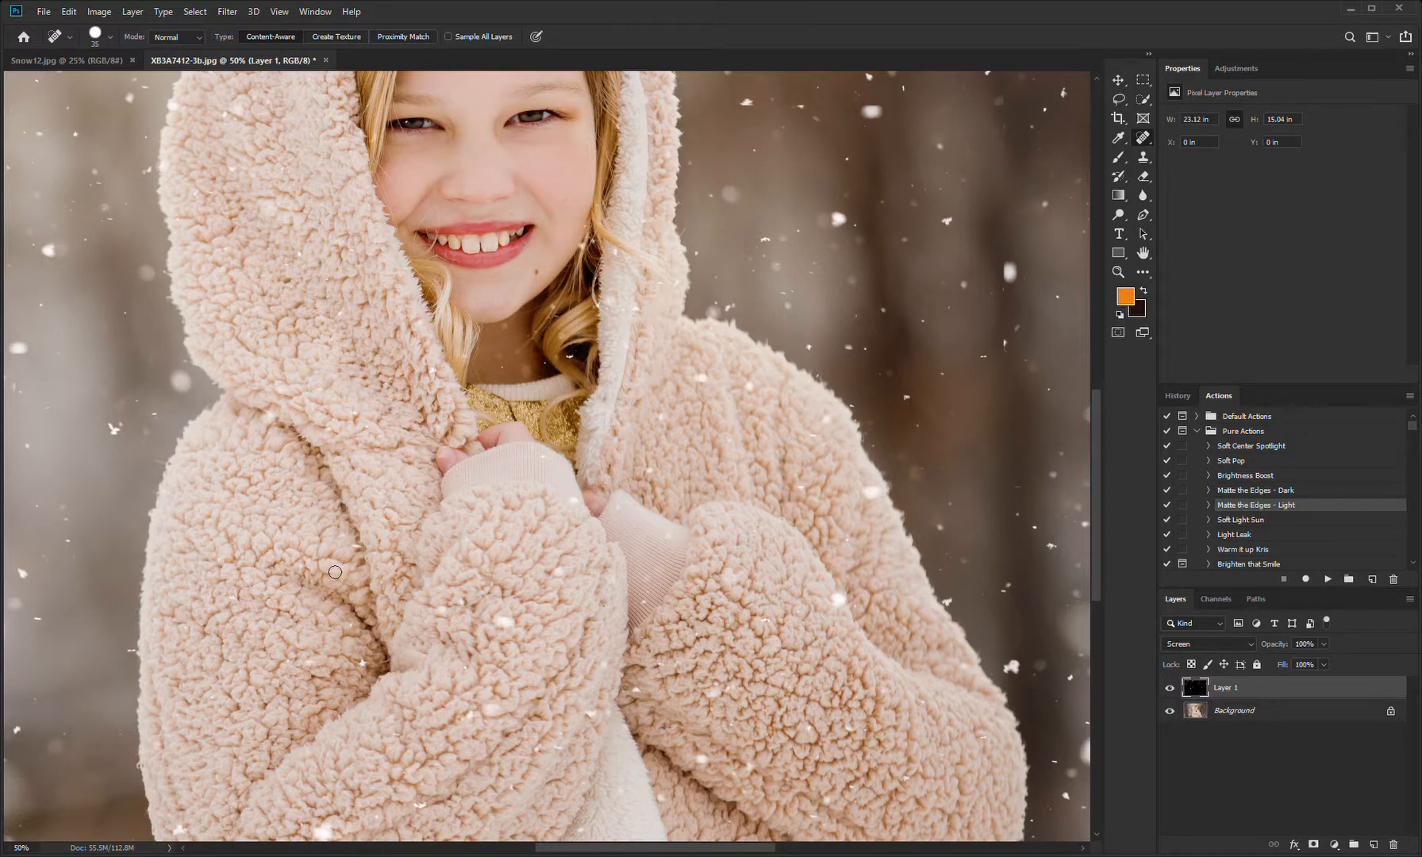
{"action": "scroll", "coordinate": [417, 626], "scroll_direction": "down", "scroll_amount": 5}
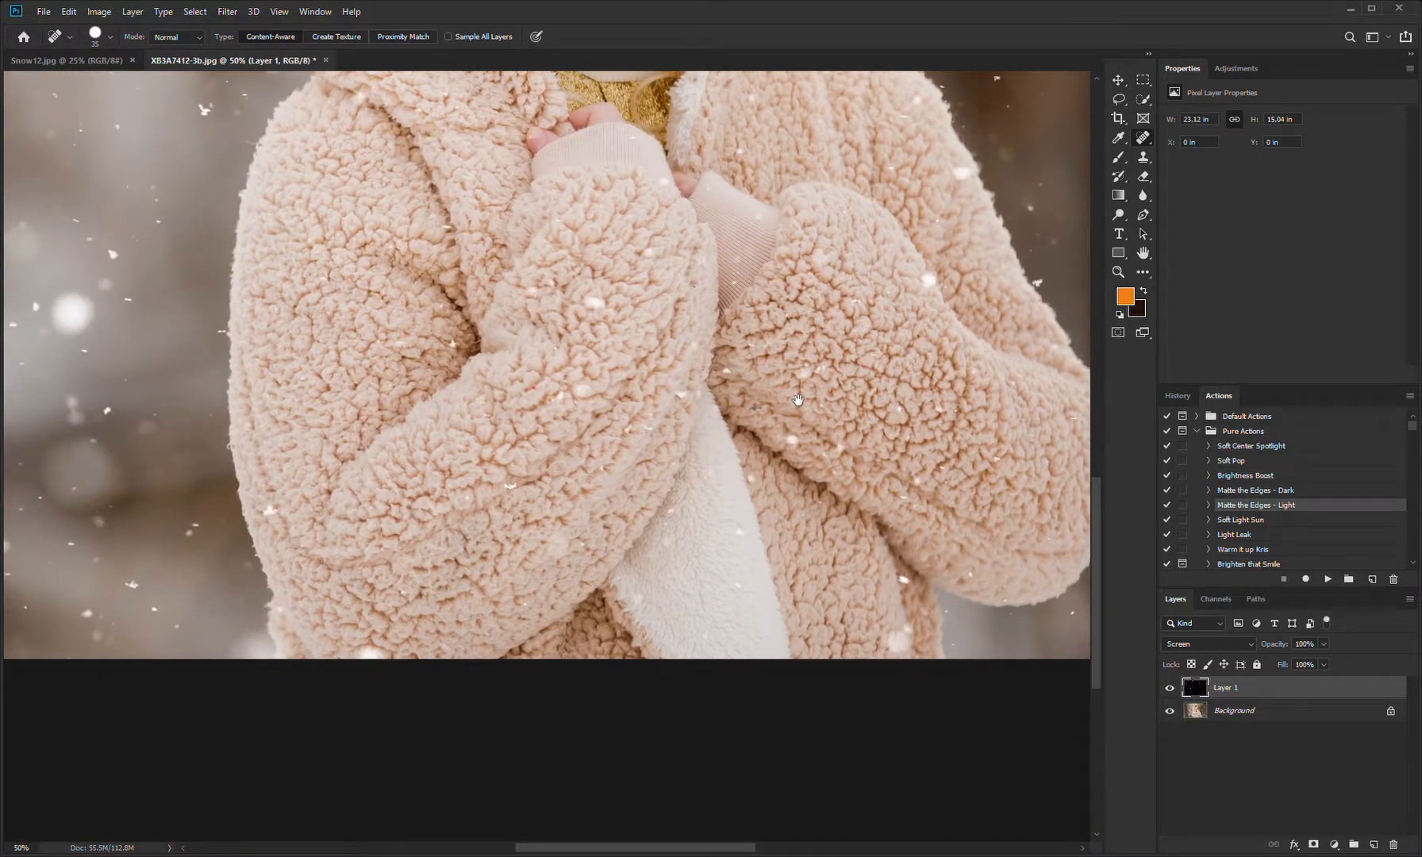
{"action": "scroll", "coordinate": [420, 515], "scroll_direction": "up", "scroll_amount": 3}
{"action": "scroll", "coordinate": [420, 514], "scroll_direction": "right", "scroll_amount": 2}
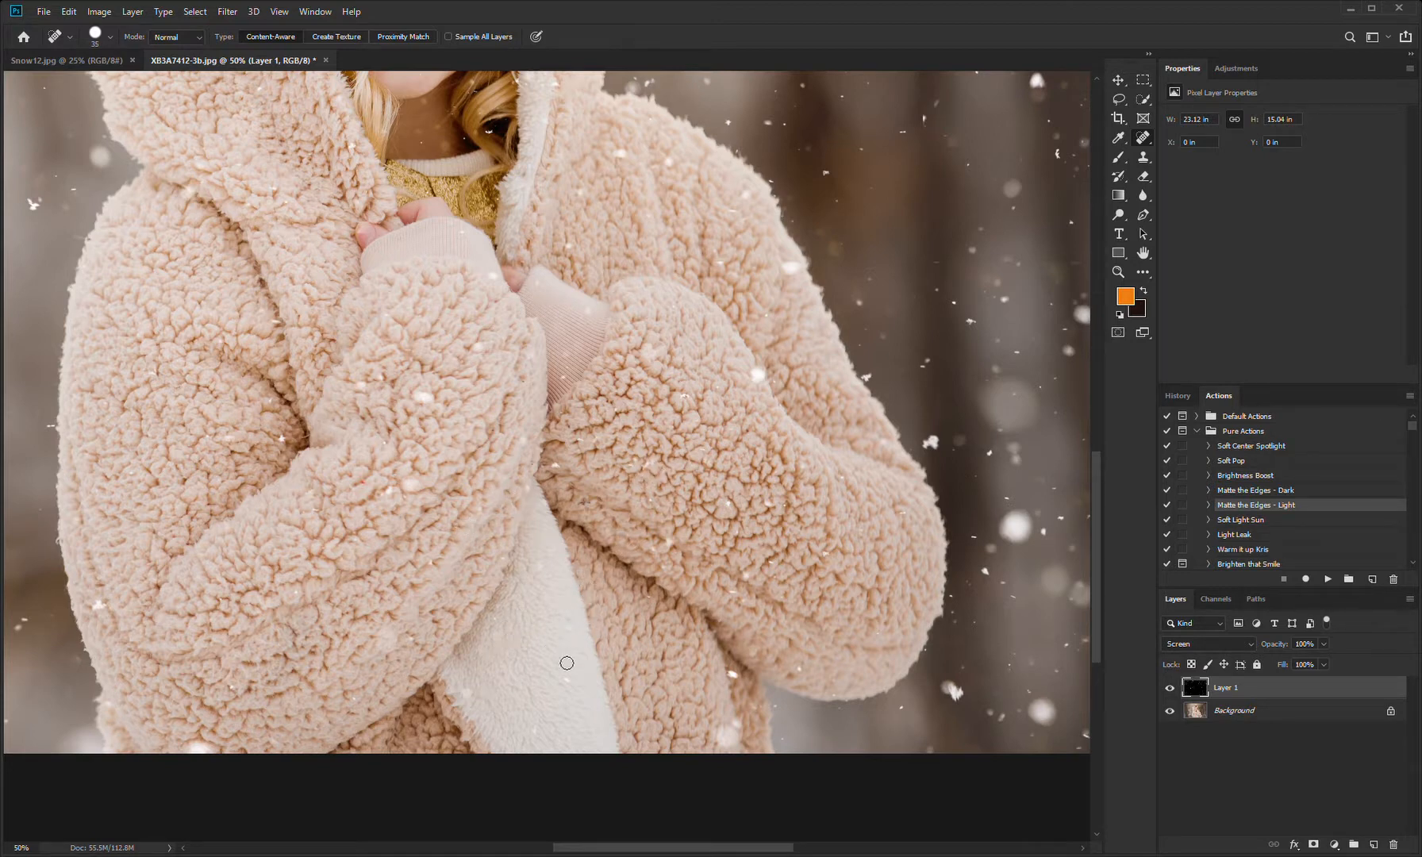
{"action": "left_click_drag", "start_coordinate": [760, 378], "coordinate": [770, 388]}
{"action": "left_click", "coordinate": [687, 397]}
{"action": "left_click", "coordinate": [729, 504]}
{"action": "left_click", "coordinate": [765, 502]}
{"action": "scroll", "coordinate": [762, 445], "scroll_direction": "up", "scroll_amount": 3}
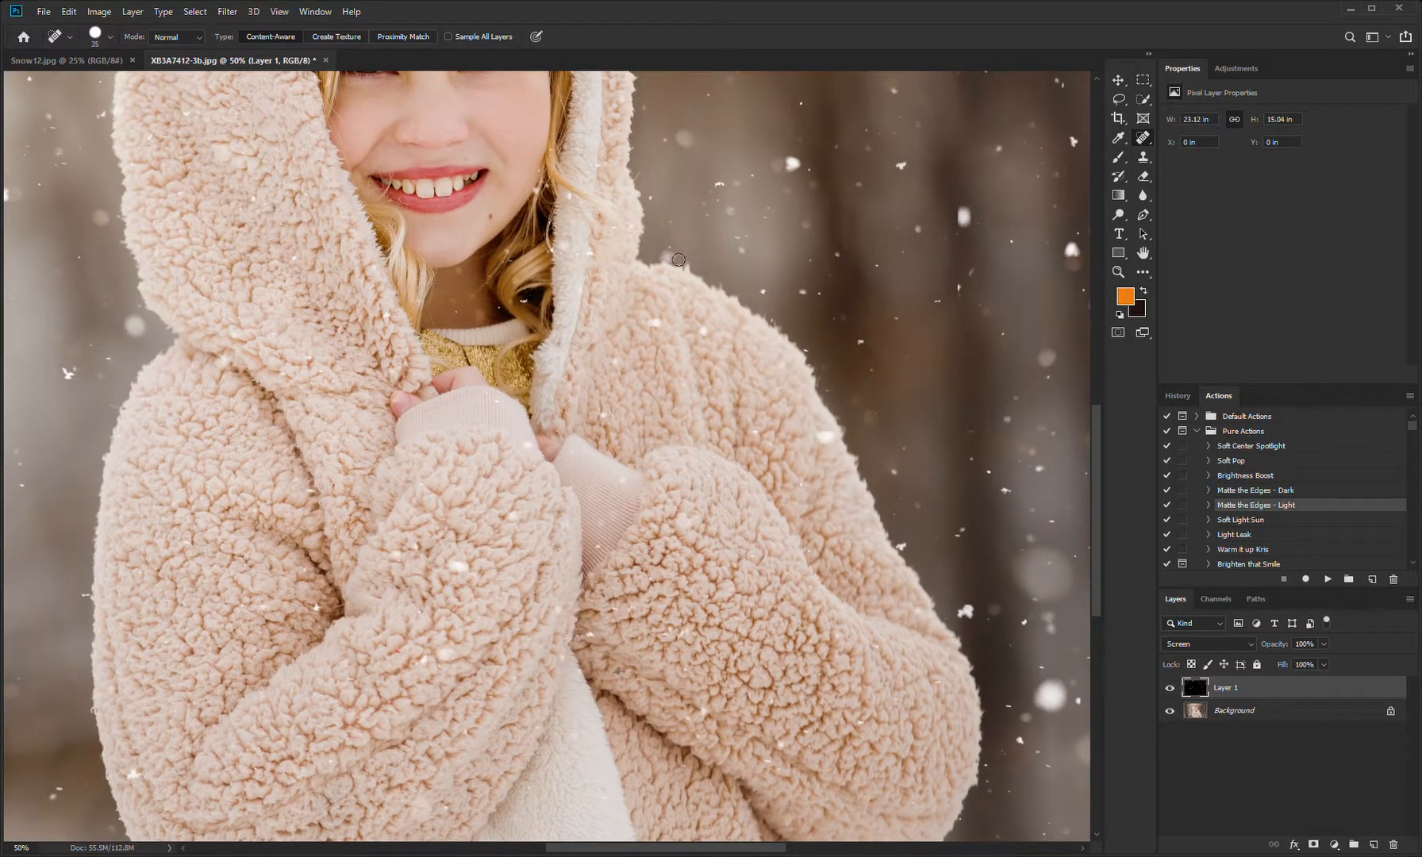
{"action": "left_click", "coordinate": [459, 567]}
{"action": "key", "text": "ctrl+0"}
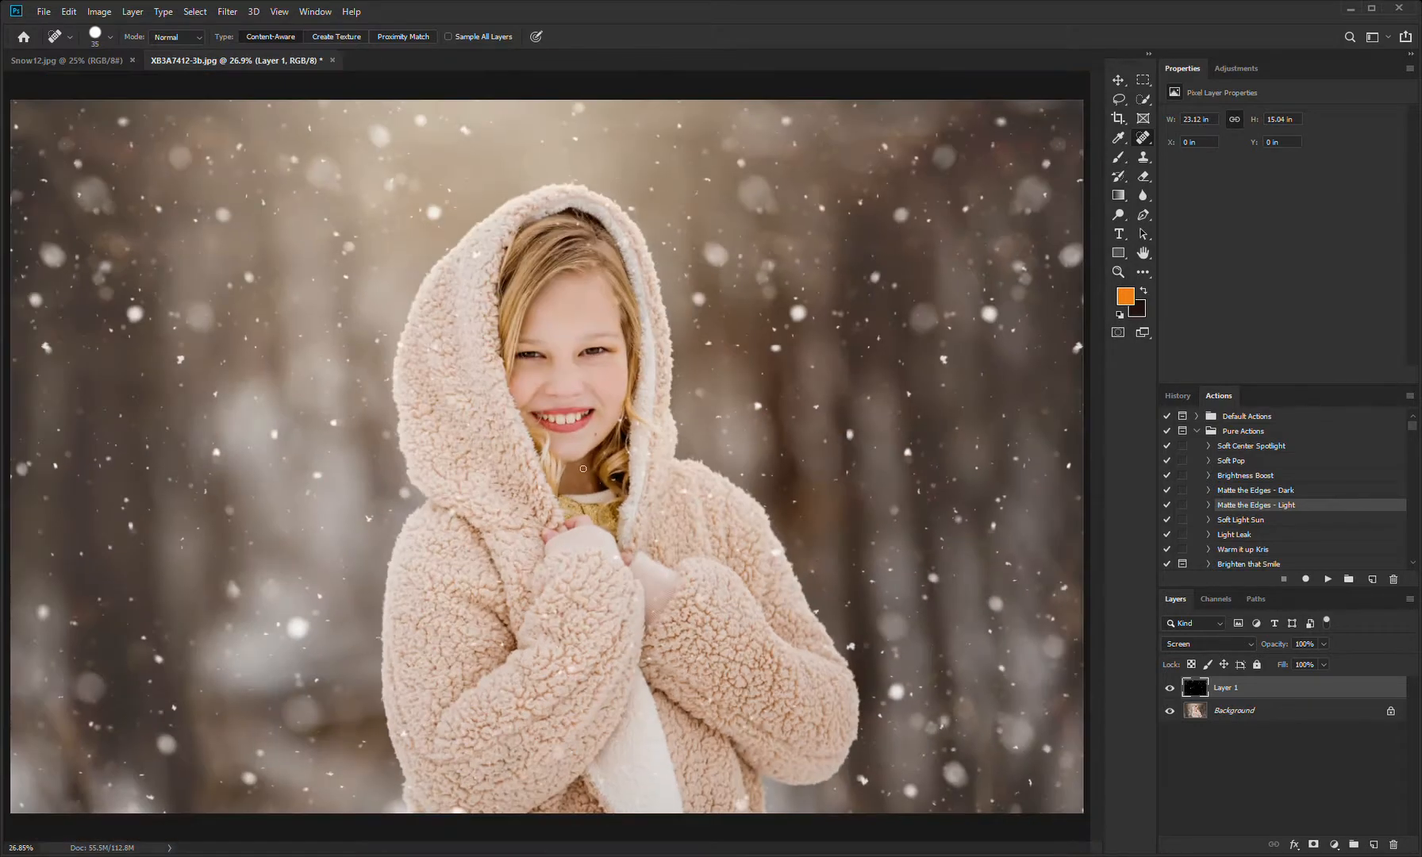
Step: Enlarge the Spot Healing Brush to 125 and remove the larger snowflakes from the background left of the girl
{"action": "key", "text": "bracketright"}
{"action": "key", "text": "bracketright"}
{"action": "key", "text": "bracketright"}
{"action": "key", "text": "bracketright"}
{"action": "key", "text": "bracketright"}
{"action": "key", "text": "bracketright"}
{"action": "left_click", "coordinate": [136, 314]}
{"action": "left_click", "coordinate": [200, 317]}
{"action": "left_click", "coordinate": [182, 360]}
{"action": "left_click", "coordinate": [54, 254]}
Step: Remove the prominent snowflakes from the background right of the girl, from hood height down to the lower corner
{"action": "left_click", "coordinate": [699, 299]}
{"action": "left_click", "coordinate": [798, 313]}
{"action": "left_click", "coordinate": [876, 278]}
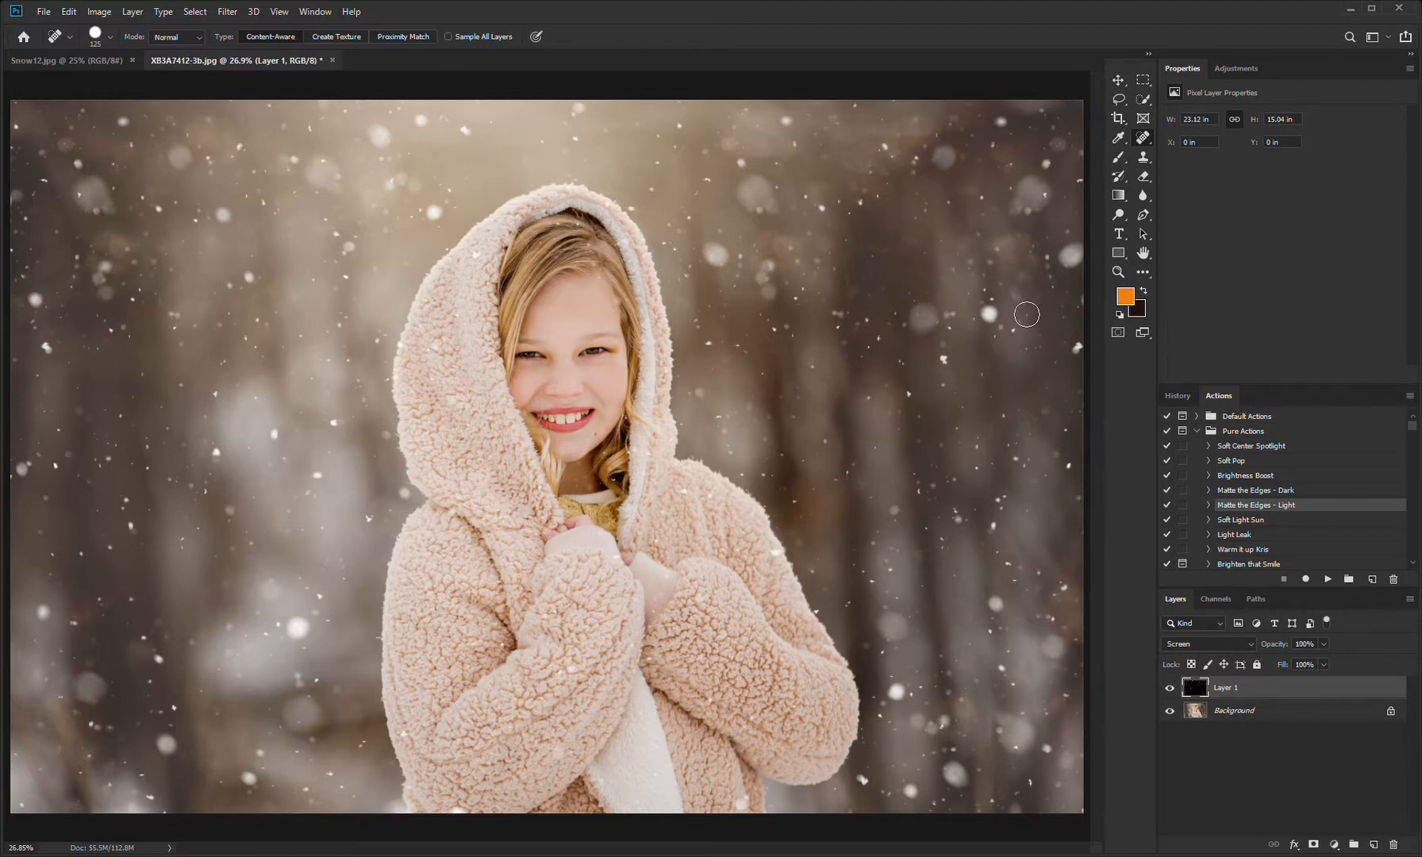
{"action": "left_click_drag", "start_coordinate": [1001, 498], "coordinate": [994, 525]}
{"action": "left_click", "coordinate": [996, 604]}
{"action": "left_click", "coordinate": [1013, 731]}
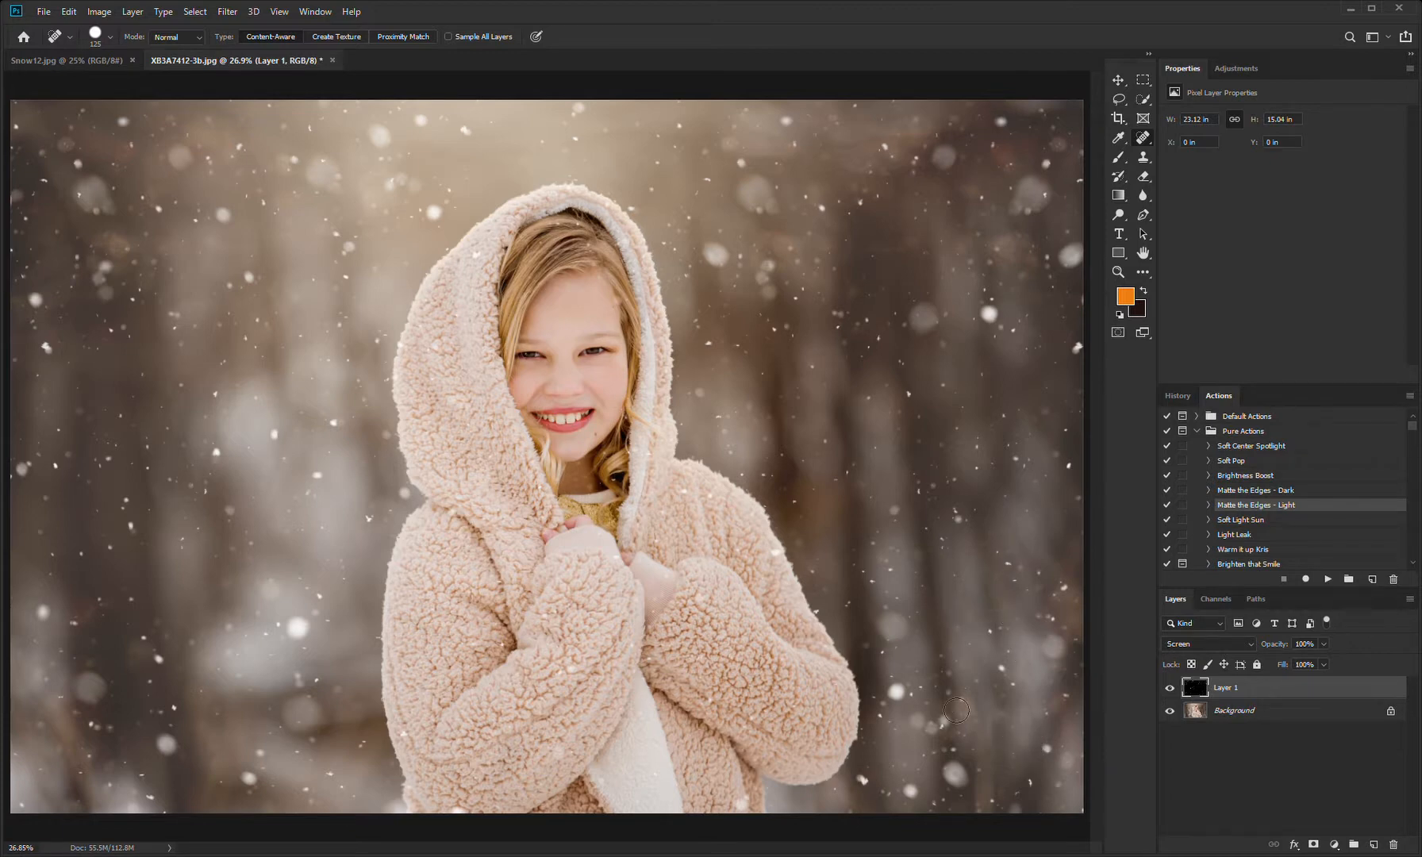
Step: Reduce the Spot Healing Brush to 100 and heal the bright snowflake just above and left of the hood
{"action": "key", "text": "bracketleft"}
{"action": "key", "text": "bracketleft"}
{"action": "key", "text": "bracketright"}
{"action": "left_click", "coordinate": [433, 211]}
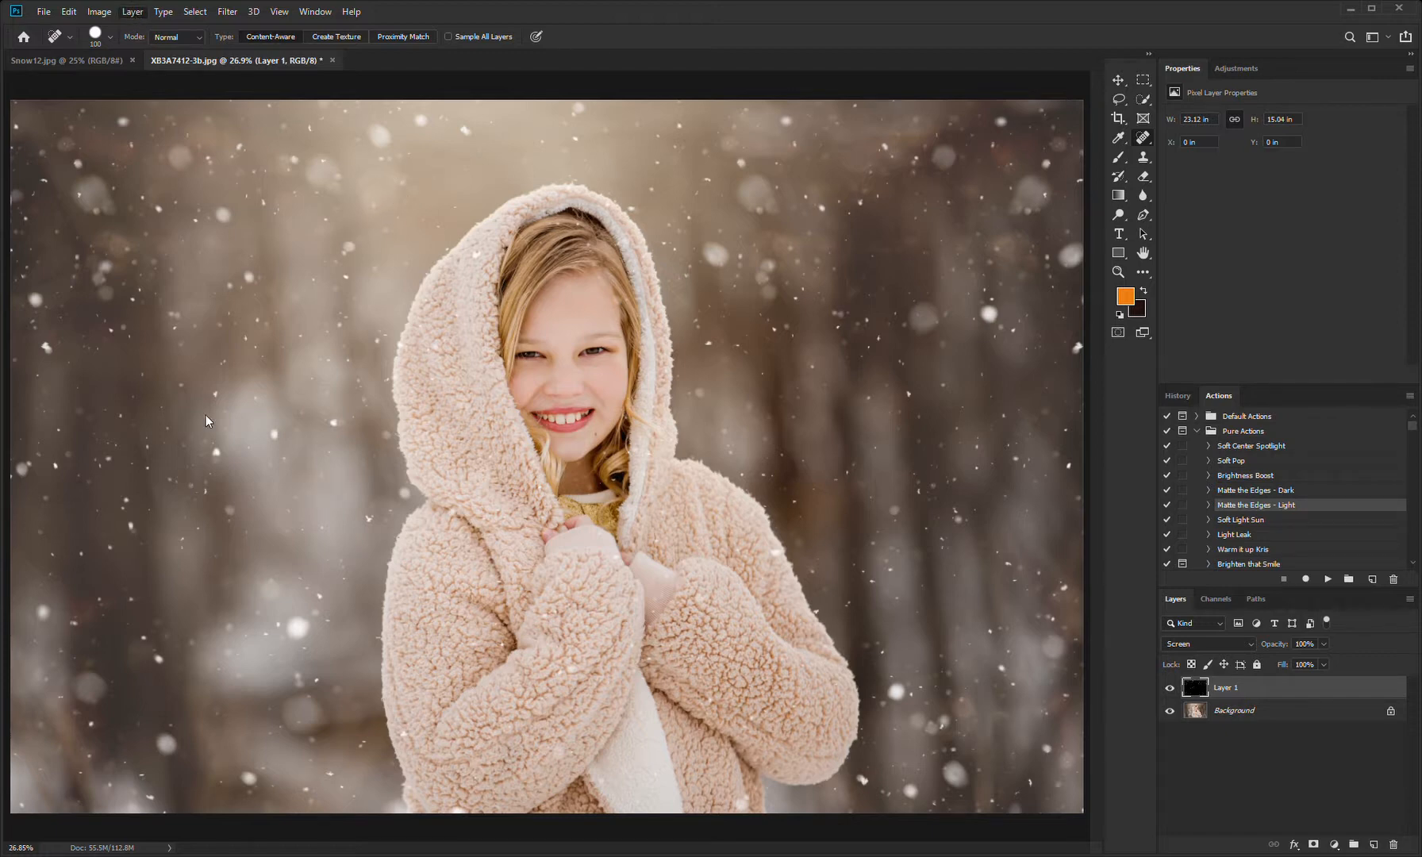
Step: Flatten the snow layer into the portrait and save the file
{"action": "key", "text": "Delete"}
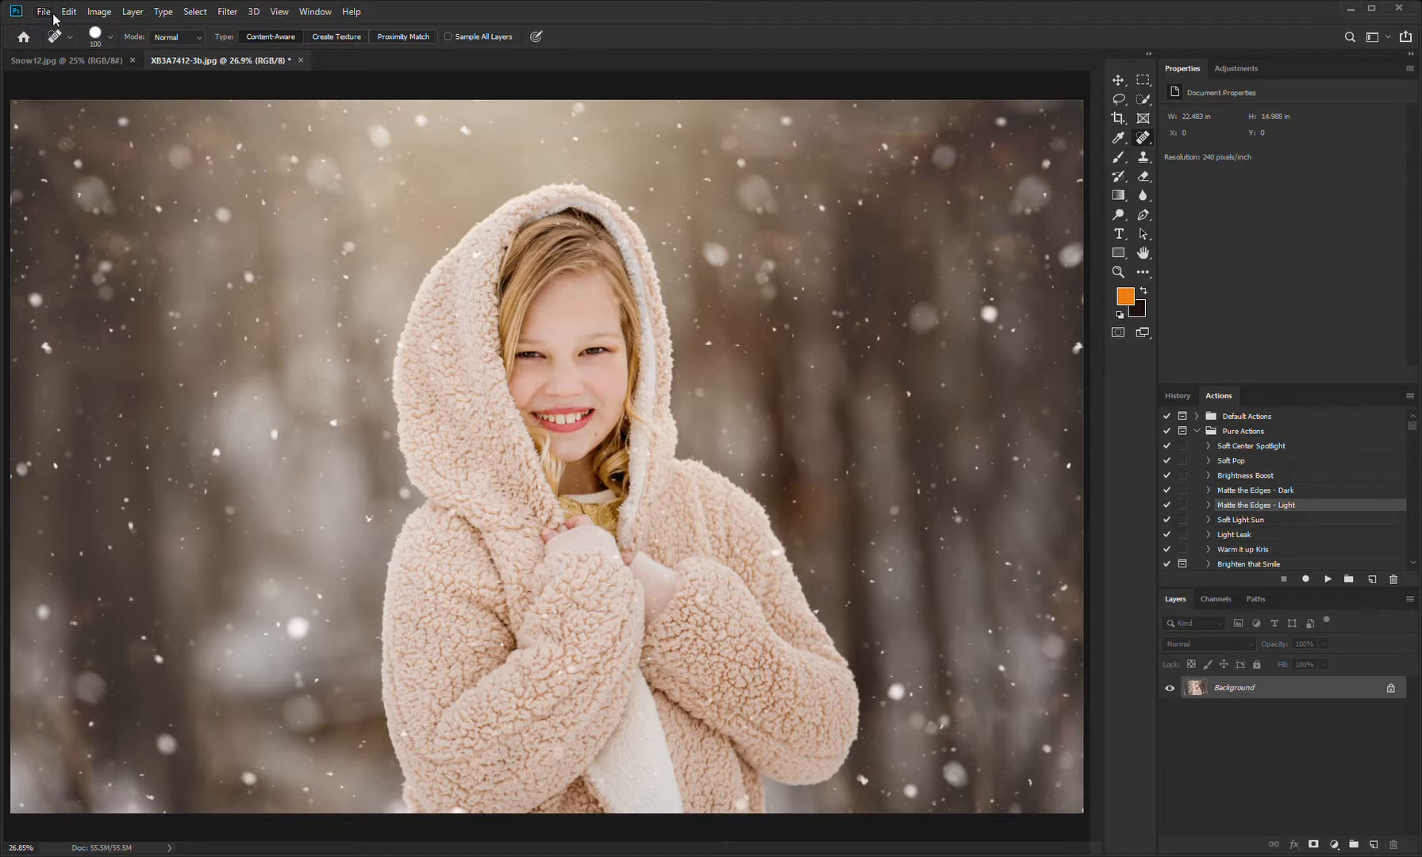
{"action": "key", "text": "ctrl+s"}
Step: Display the original XB3A7412-3.jpg snapshot from the history, with the whole photo in view, for a before-and-after comparison
{"action": "left_click", "coordinate": [1177, 395]}
{"action": "left_click_drag", "start_coordinate": [1411, 548], "coordinate": [1416, 419]}
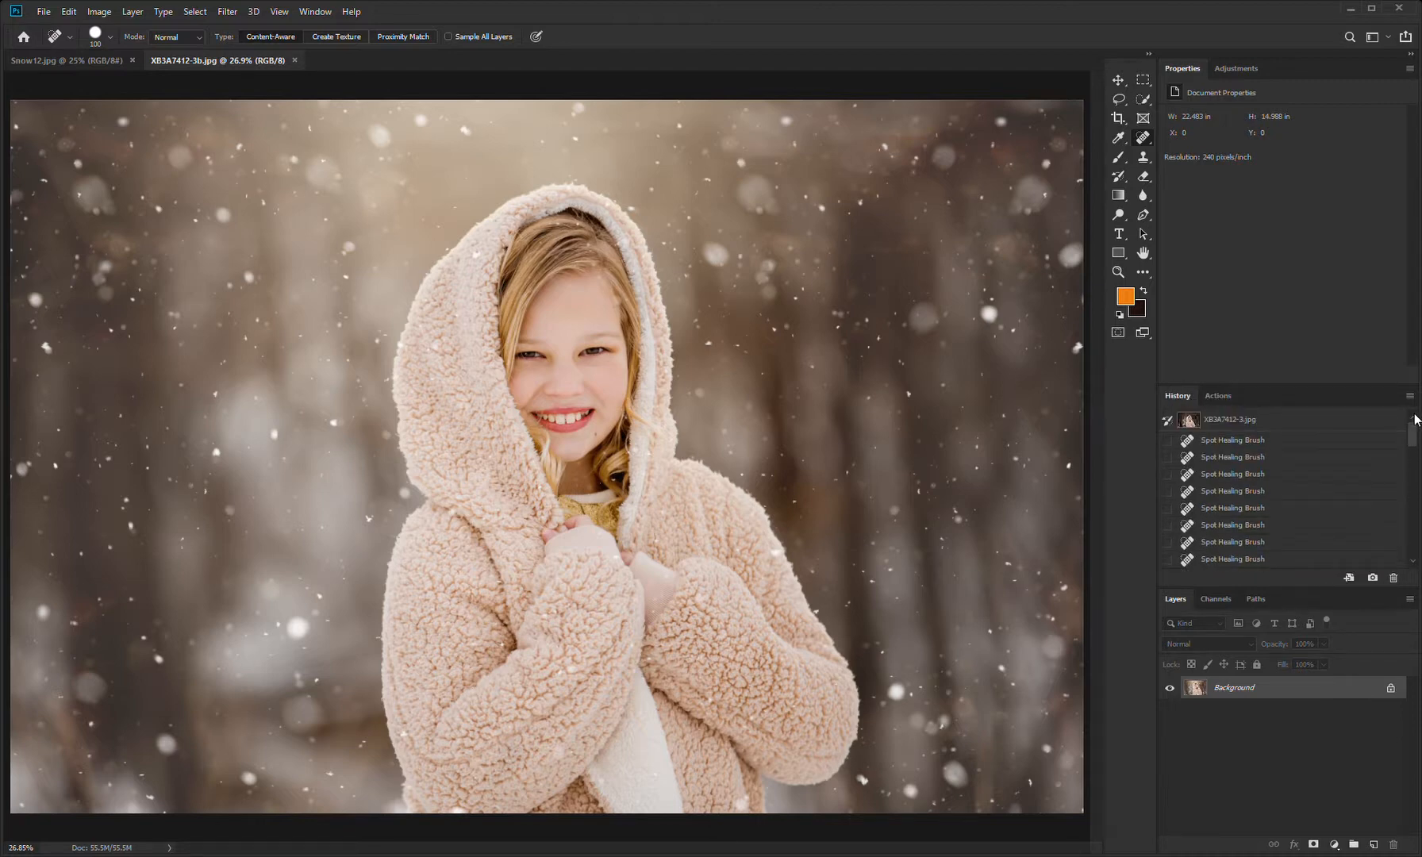
{"action": "key", "text": "ctrl+minus"}
{"action": "key", "text": "ctrl+minus"}
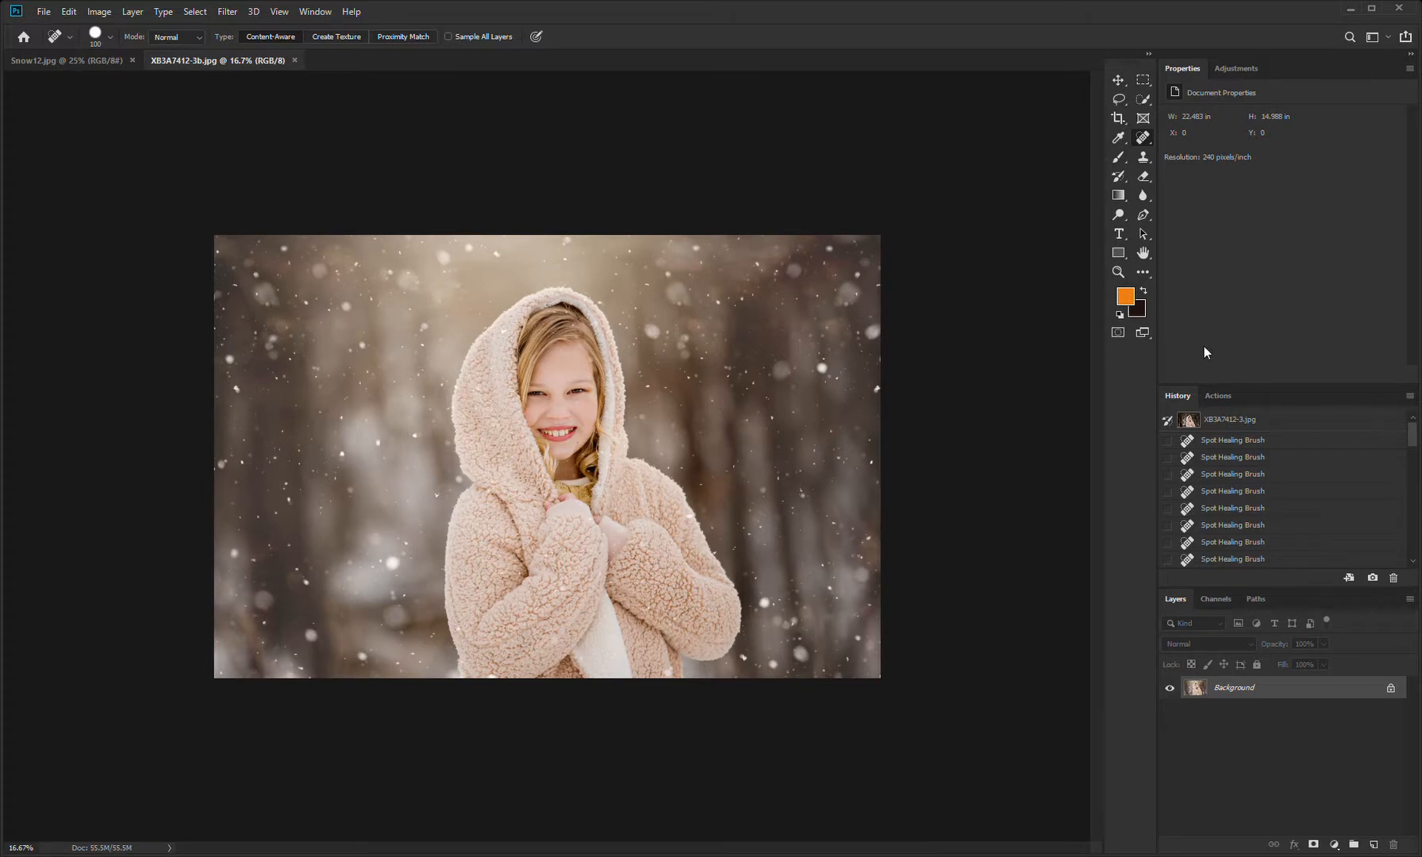
{"action": "left_click", "coordinate": [1244, 427]}
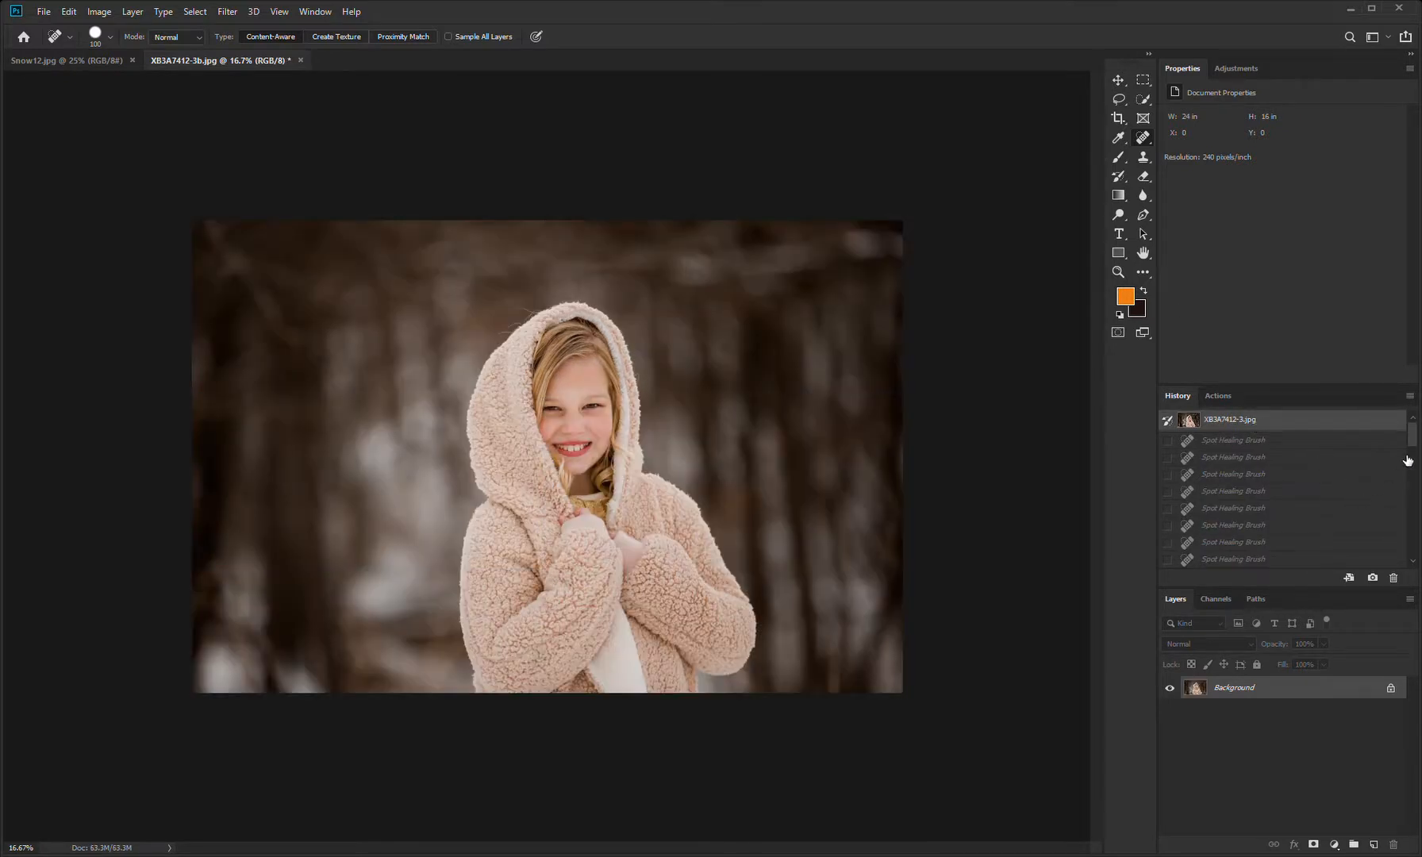
Step: Return the portrait to its final Flatten Image (Save) history state
{"action": "left_click_drag", "start_coordinate": [1416, 435], "coordinate": [1416, 565]}
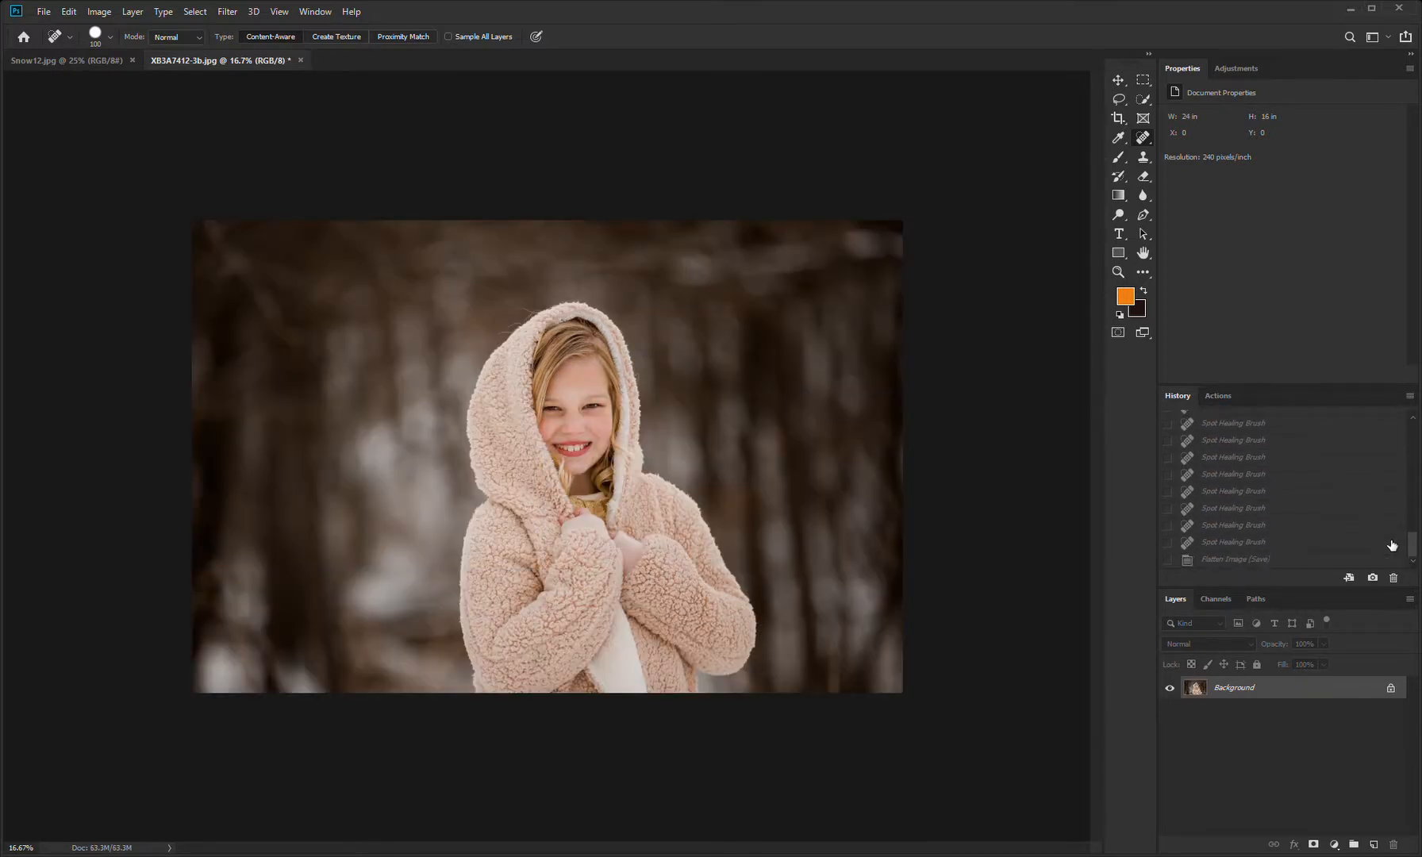
{"action": "left_click", "coordinate": [1233, 561]}
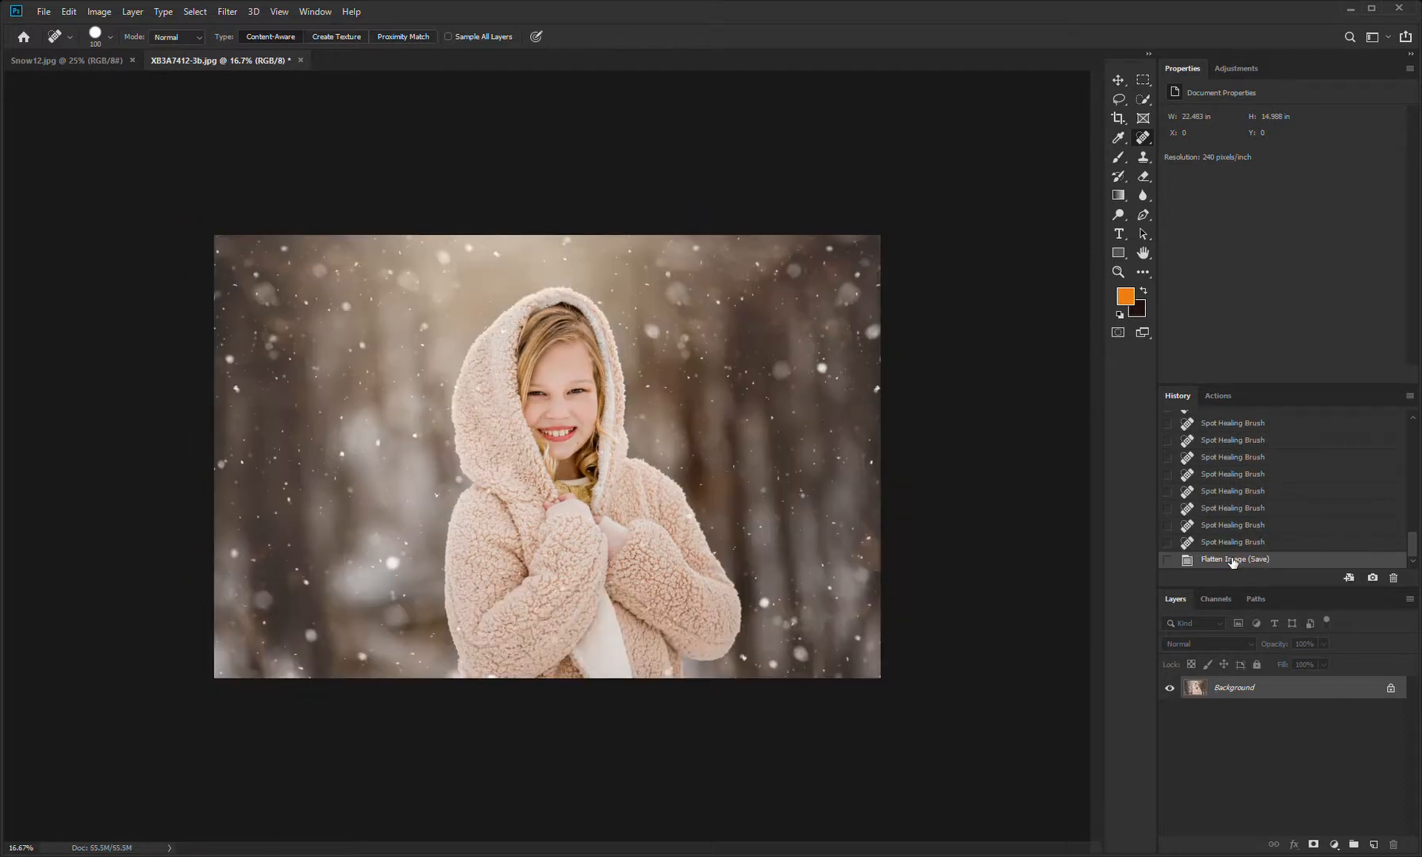
{"action": "mouse_move", "coordinate": [1416, 545]}
{"action": "left_mouse_down"}
{"action": "mouse_move", "coordinate": [1415, 425]}
{"action": "mouse_move", "coordinate": [1419, 561]}
{"action": "left_mouse_up"}
{"action": "left_click", "coordinate": [1367, 429]}
{"action": "left_click", "coordinate": [1381, 560]}
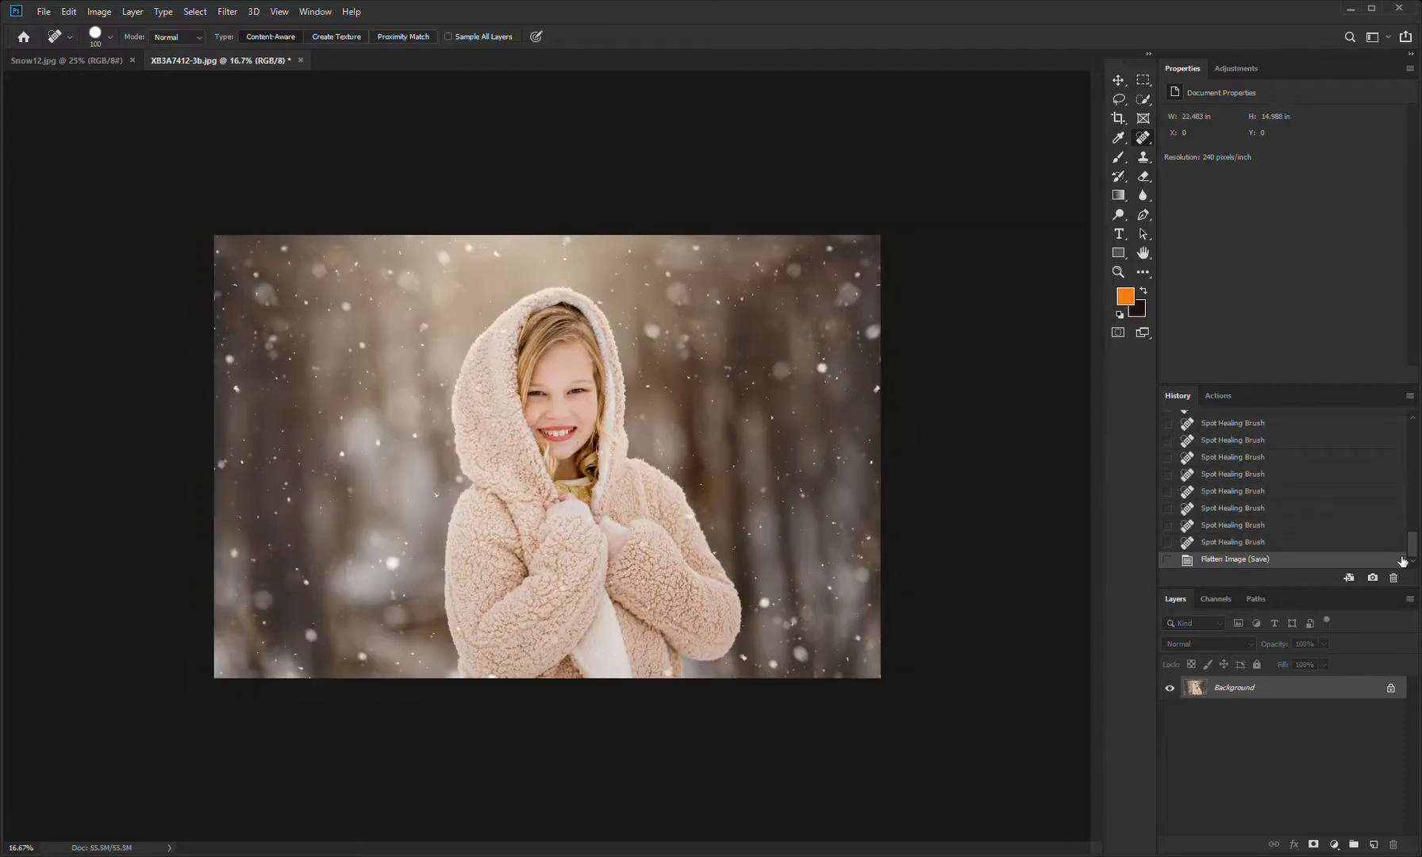